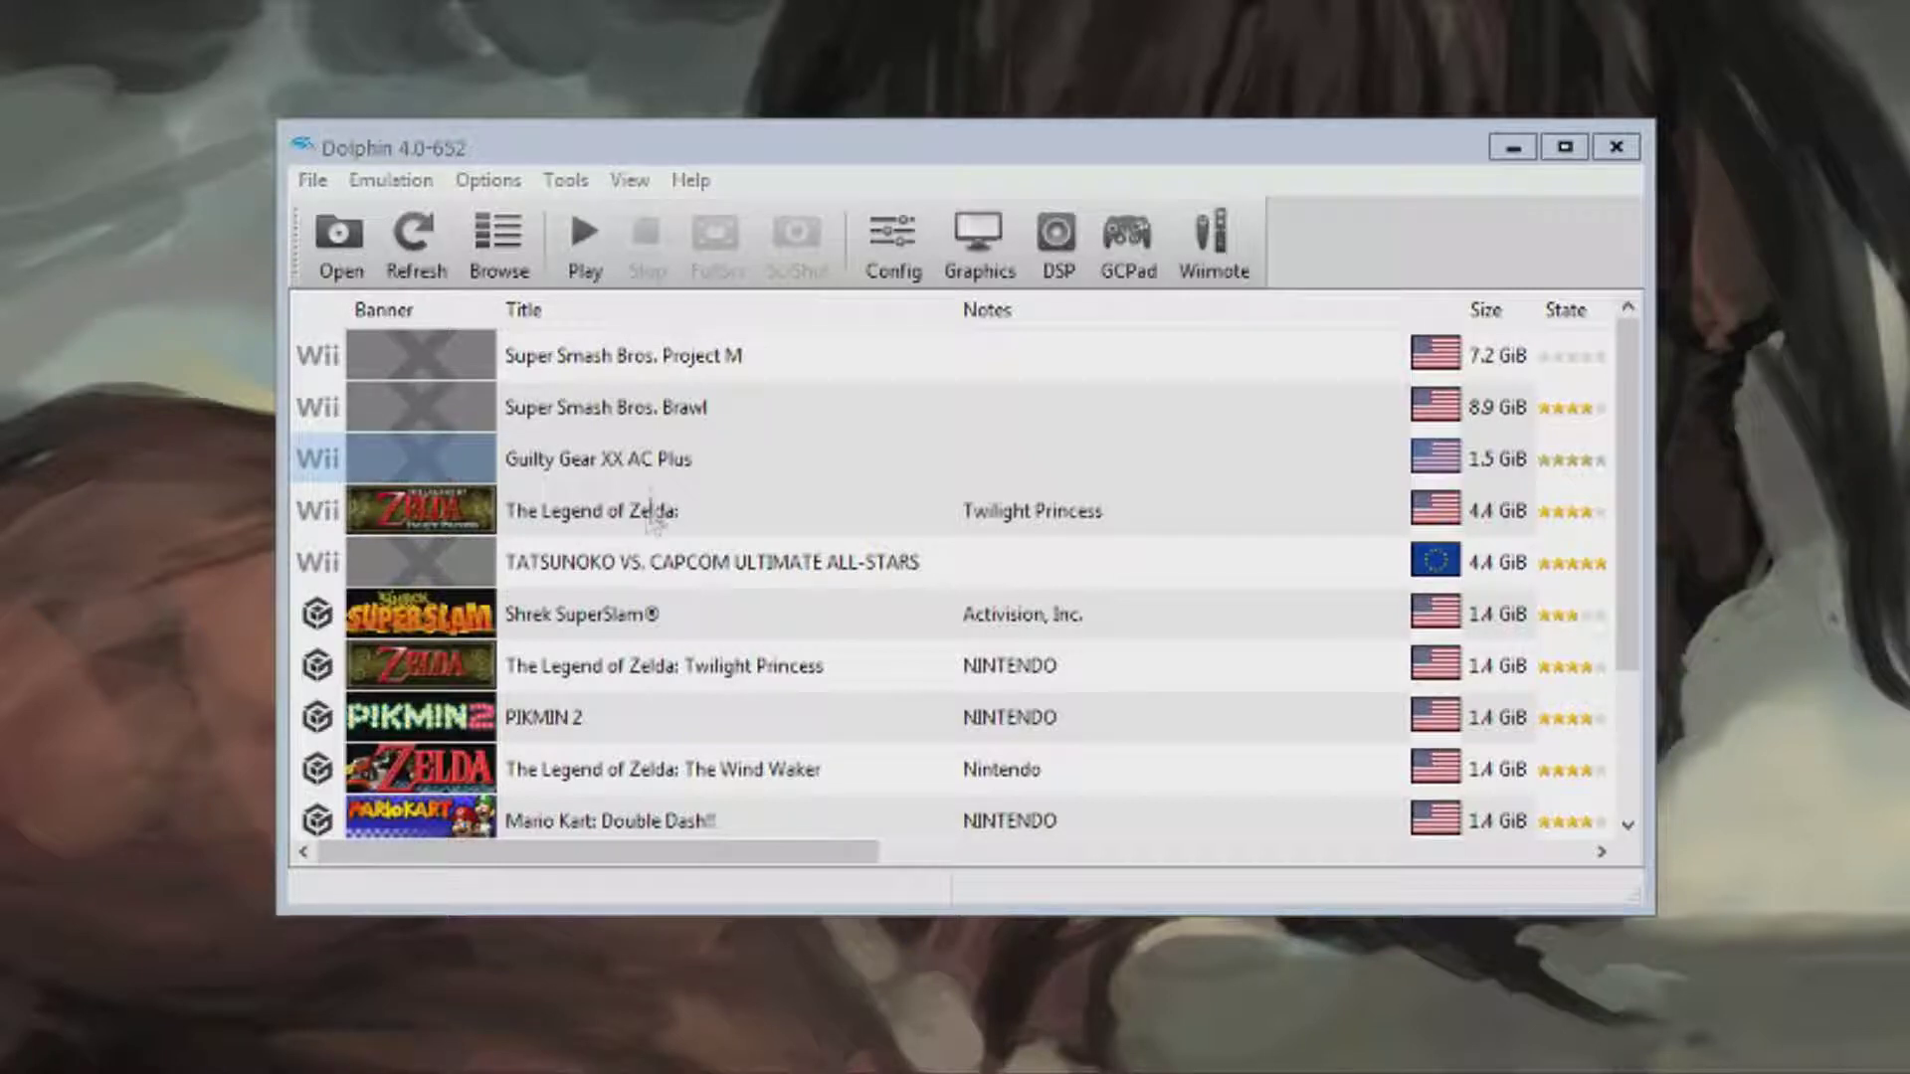
Move the Dolphin game list window to the right and select the Pikmin 2 row.
left_click_drag(504, 159, 660, 145)
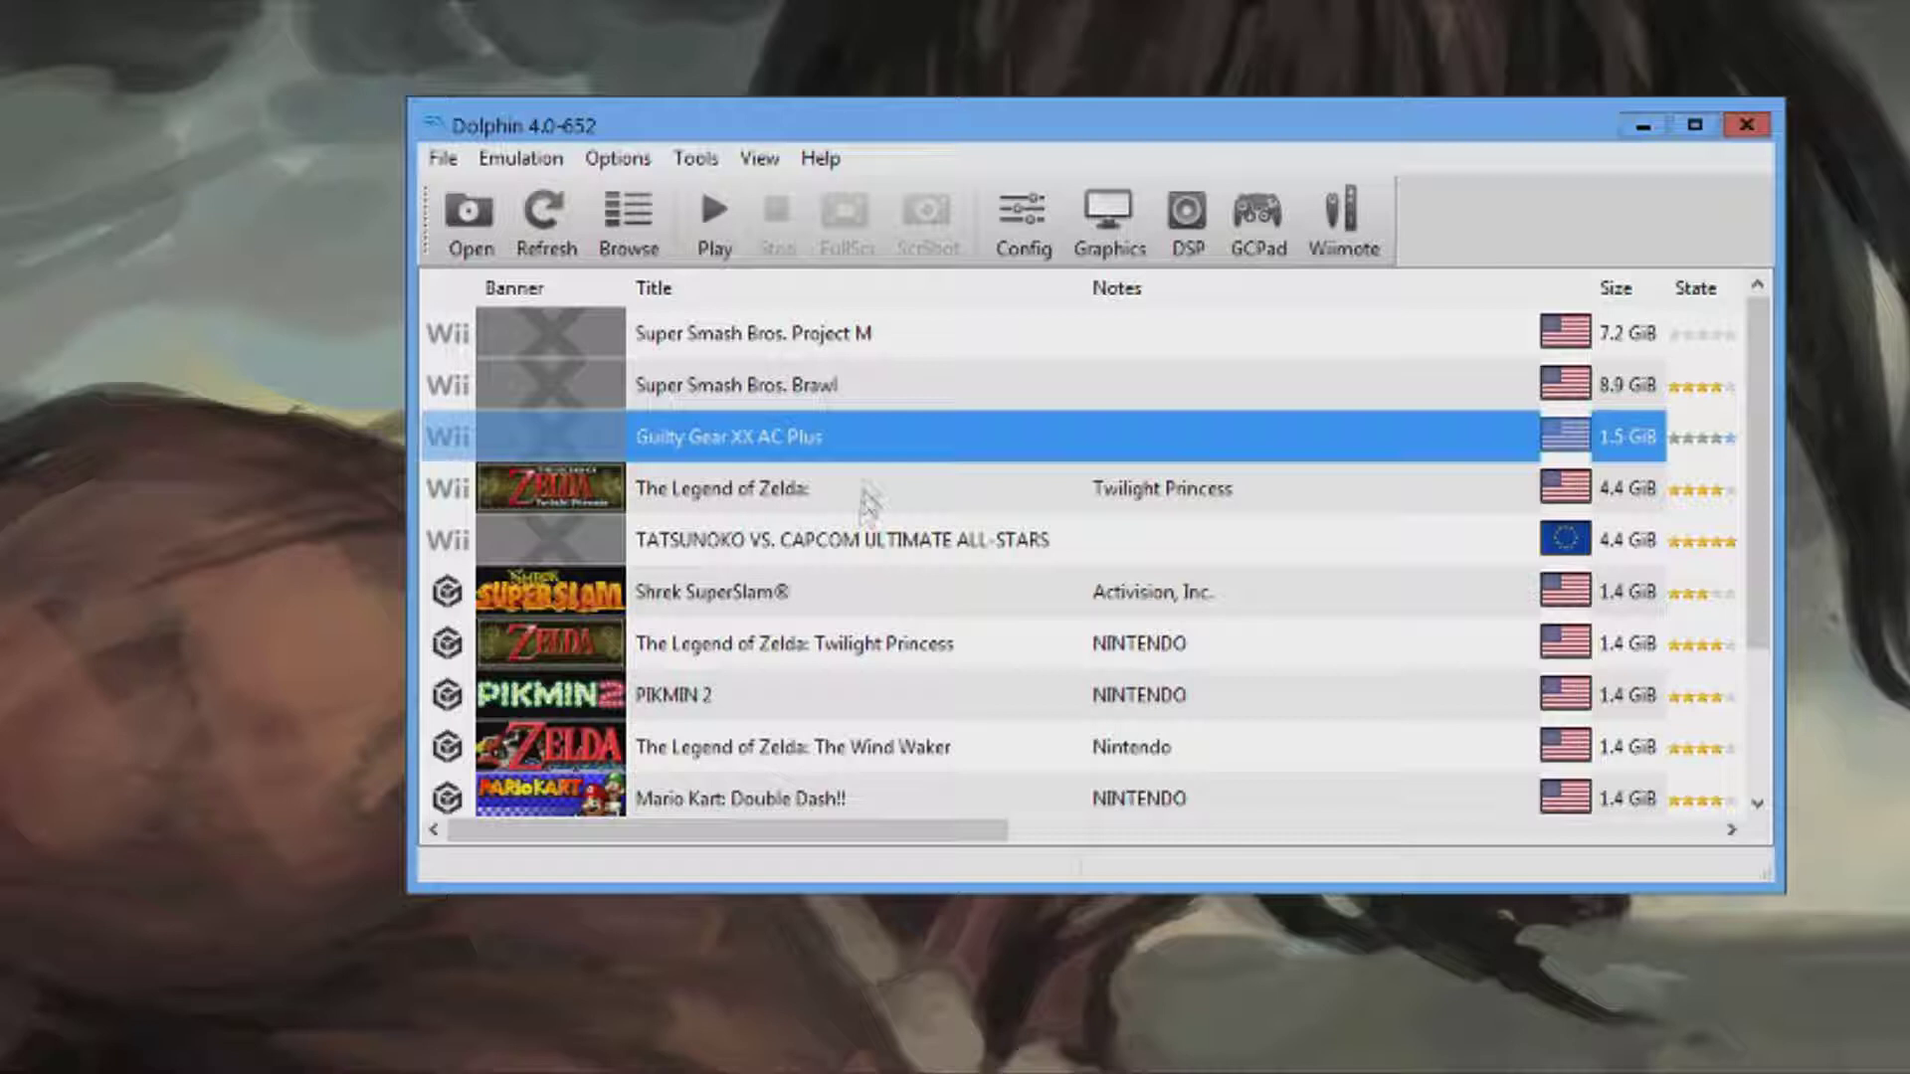
left_click(707, 694)
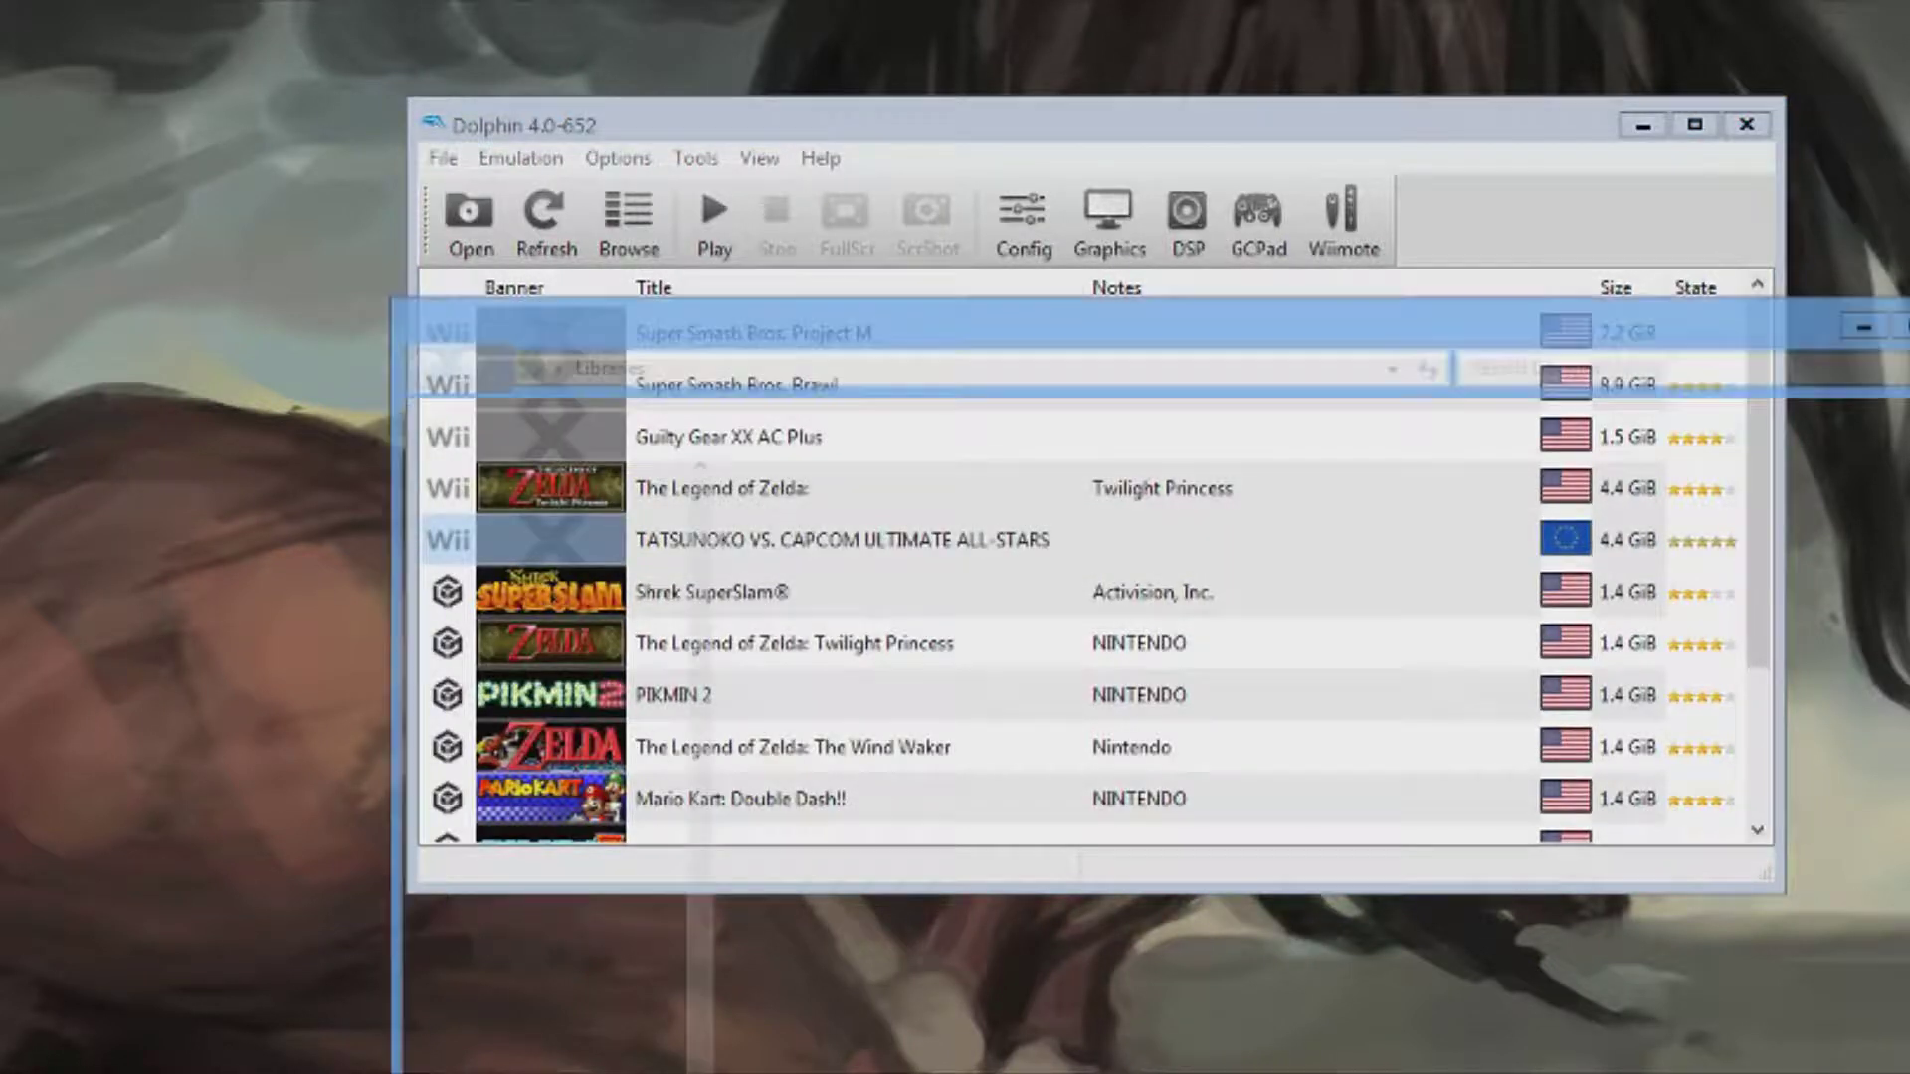
Open P:\Emulators and Roms\Dolphin\GC Roms and reposition the window to show all files.
scroll(704, 762, "down", 3)
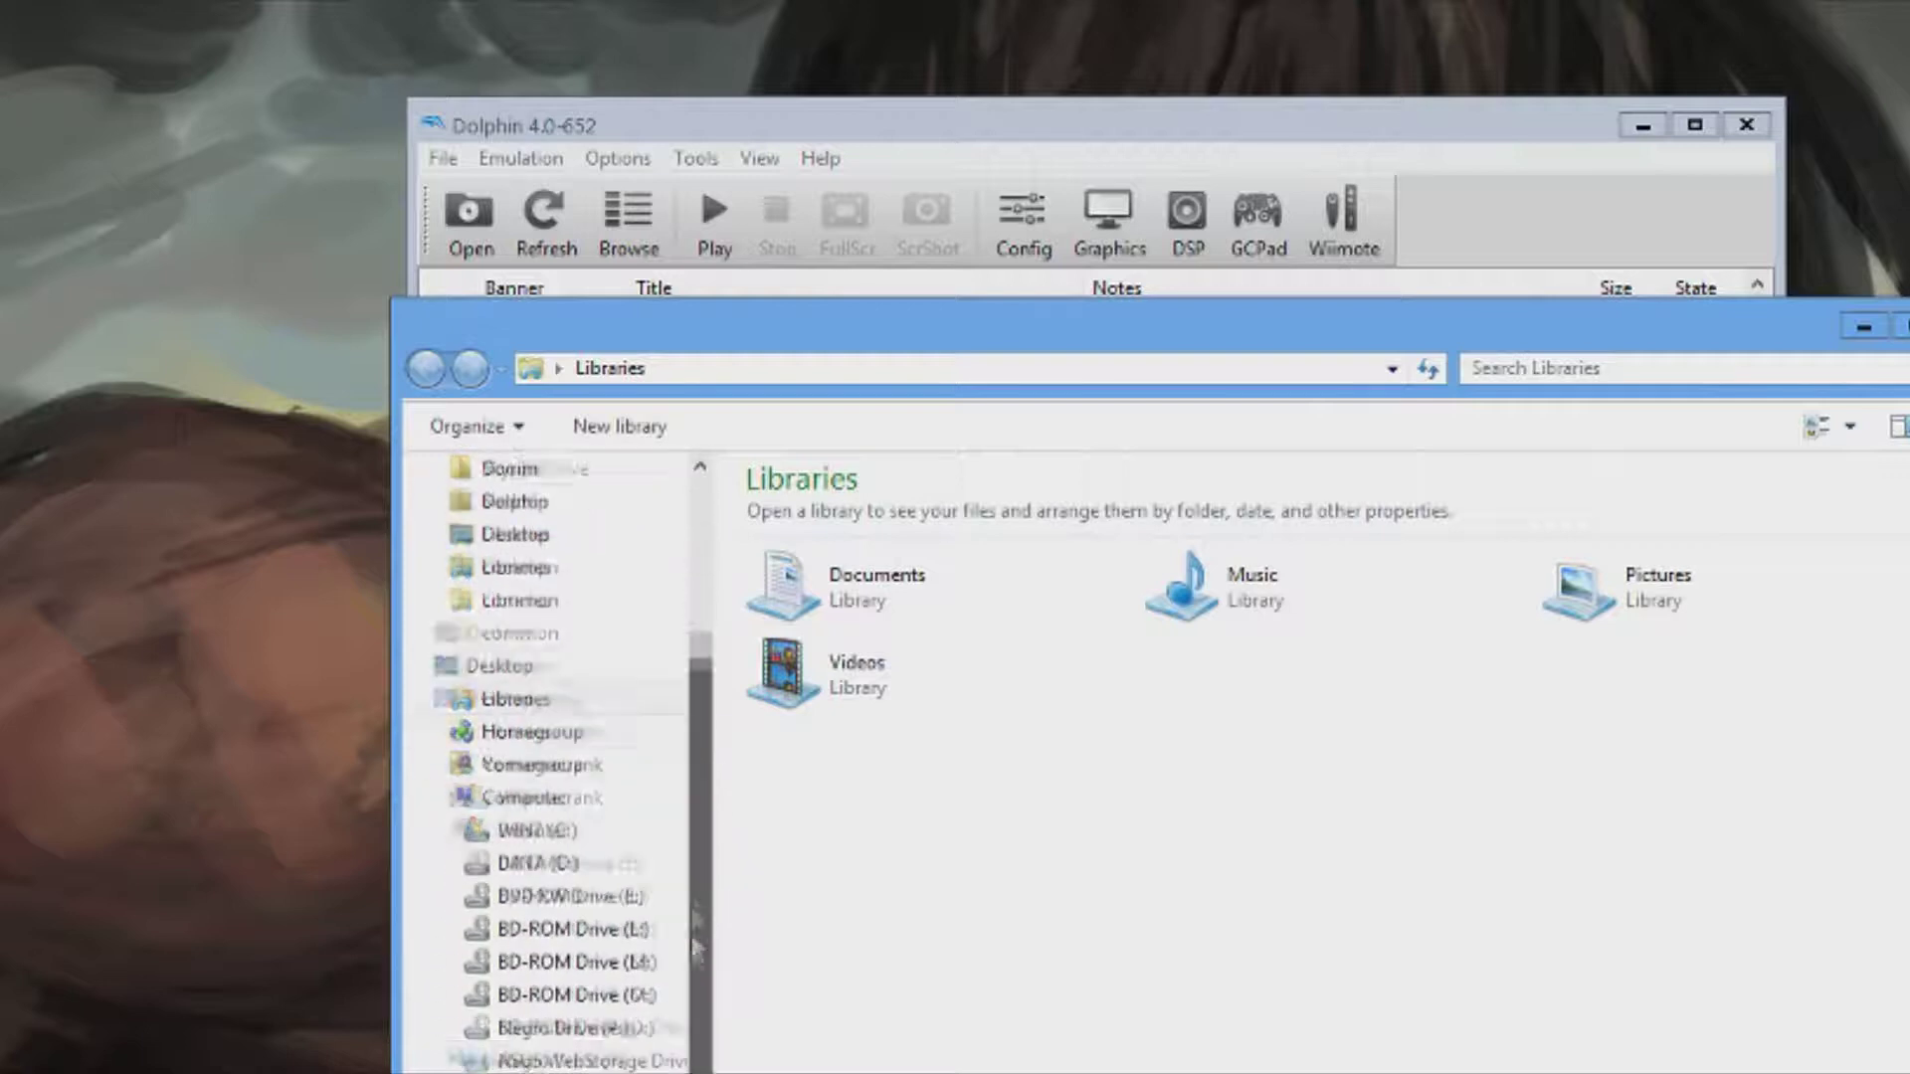
left_click(557, 1029)
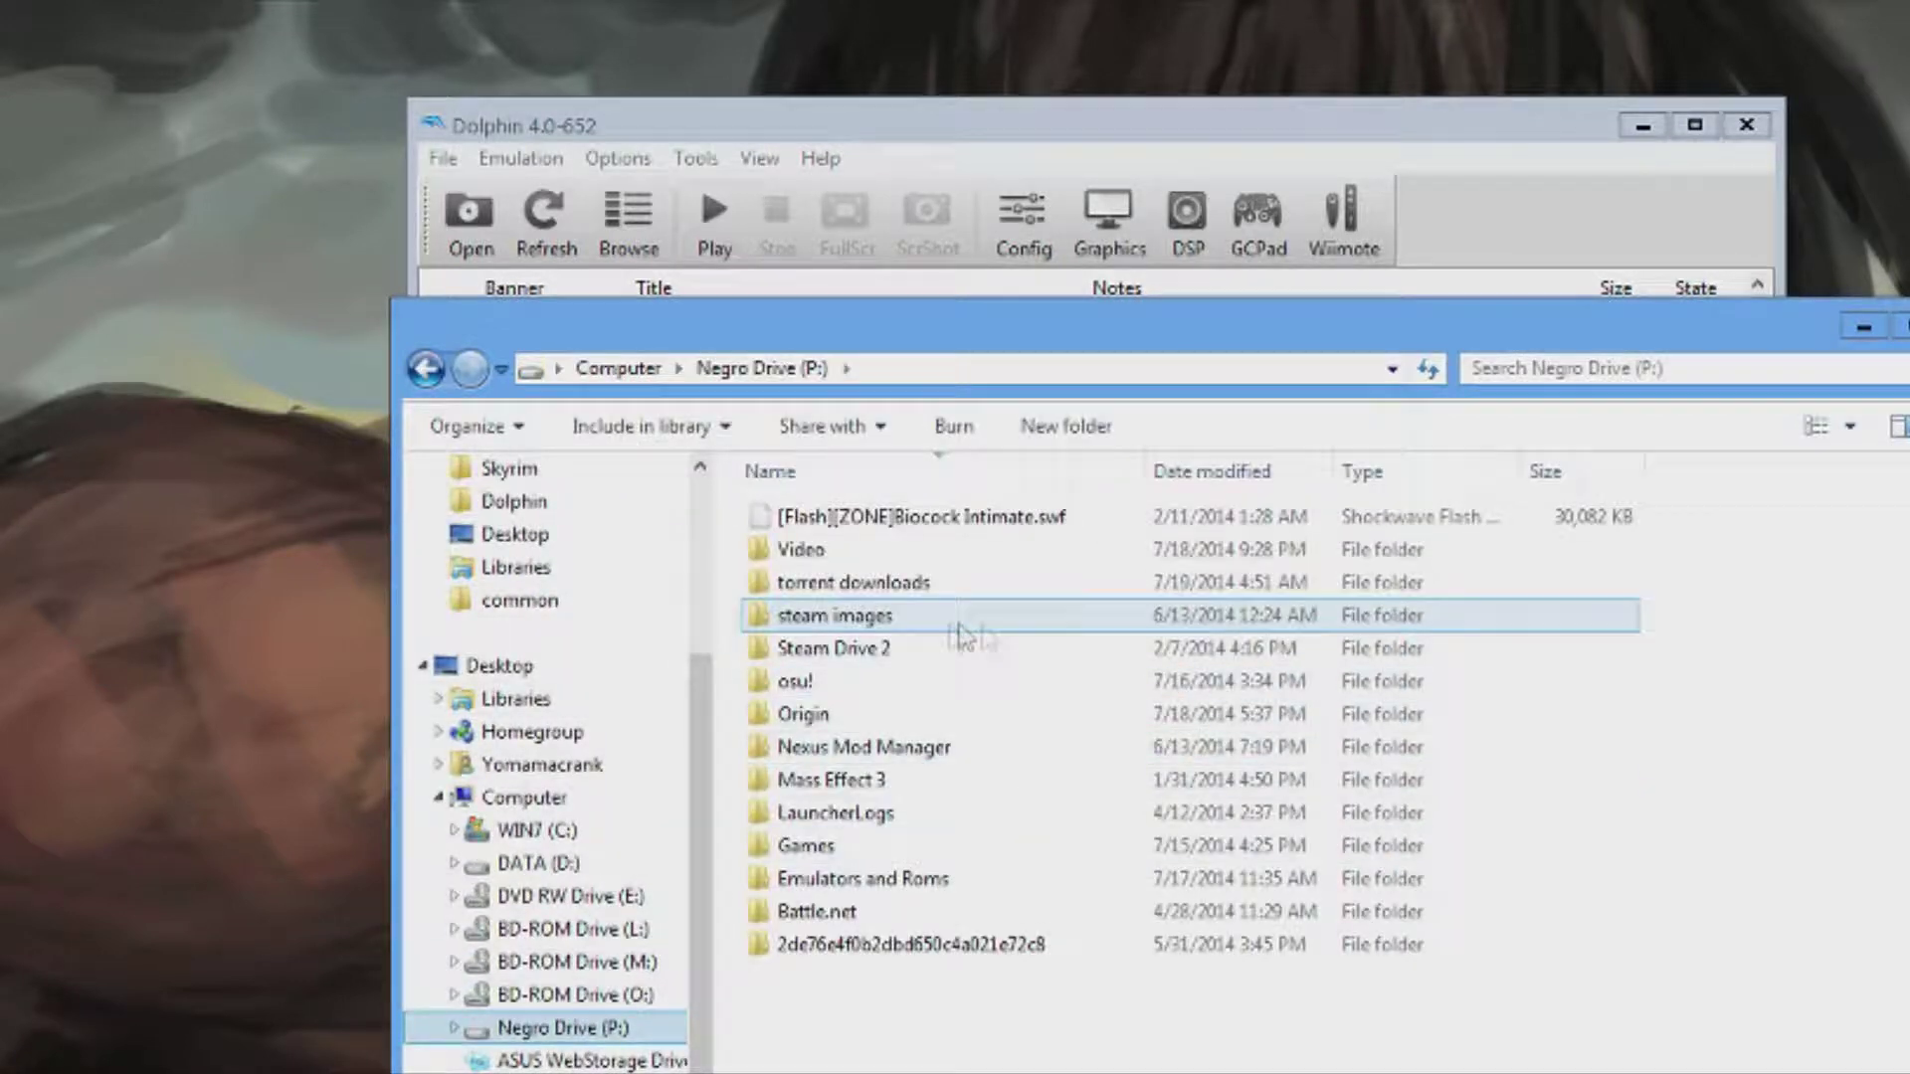
double_click(851, 875)
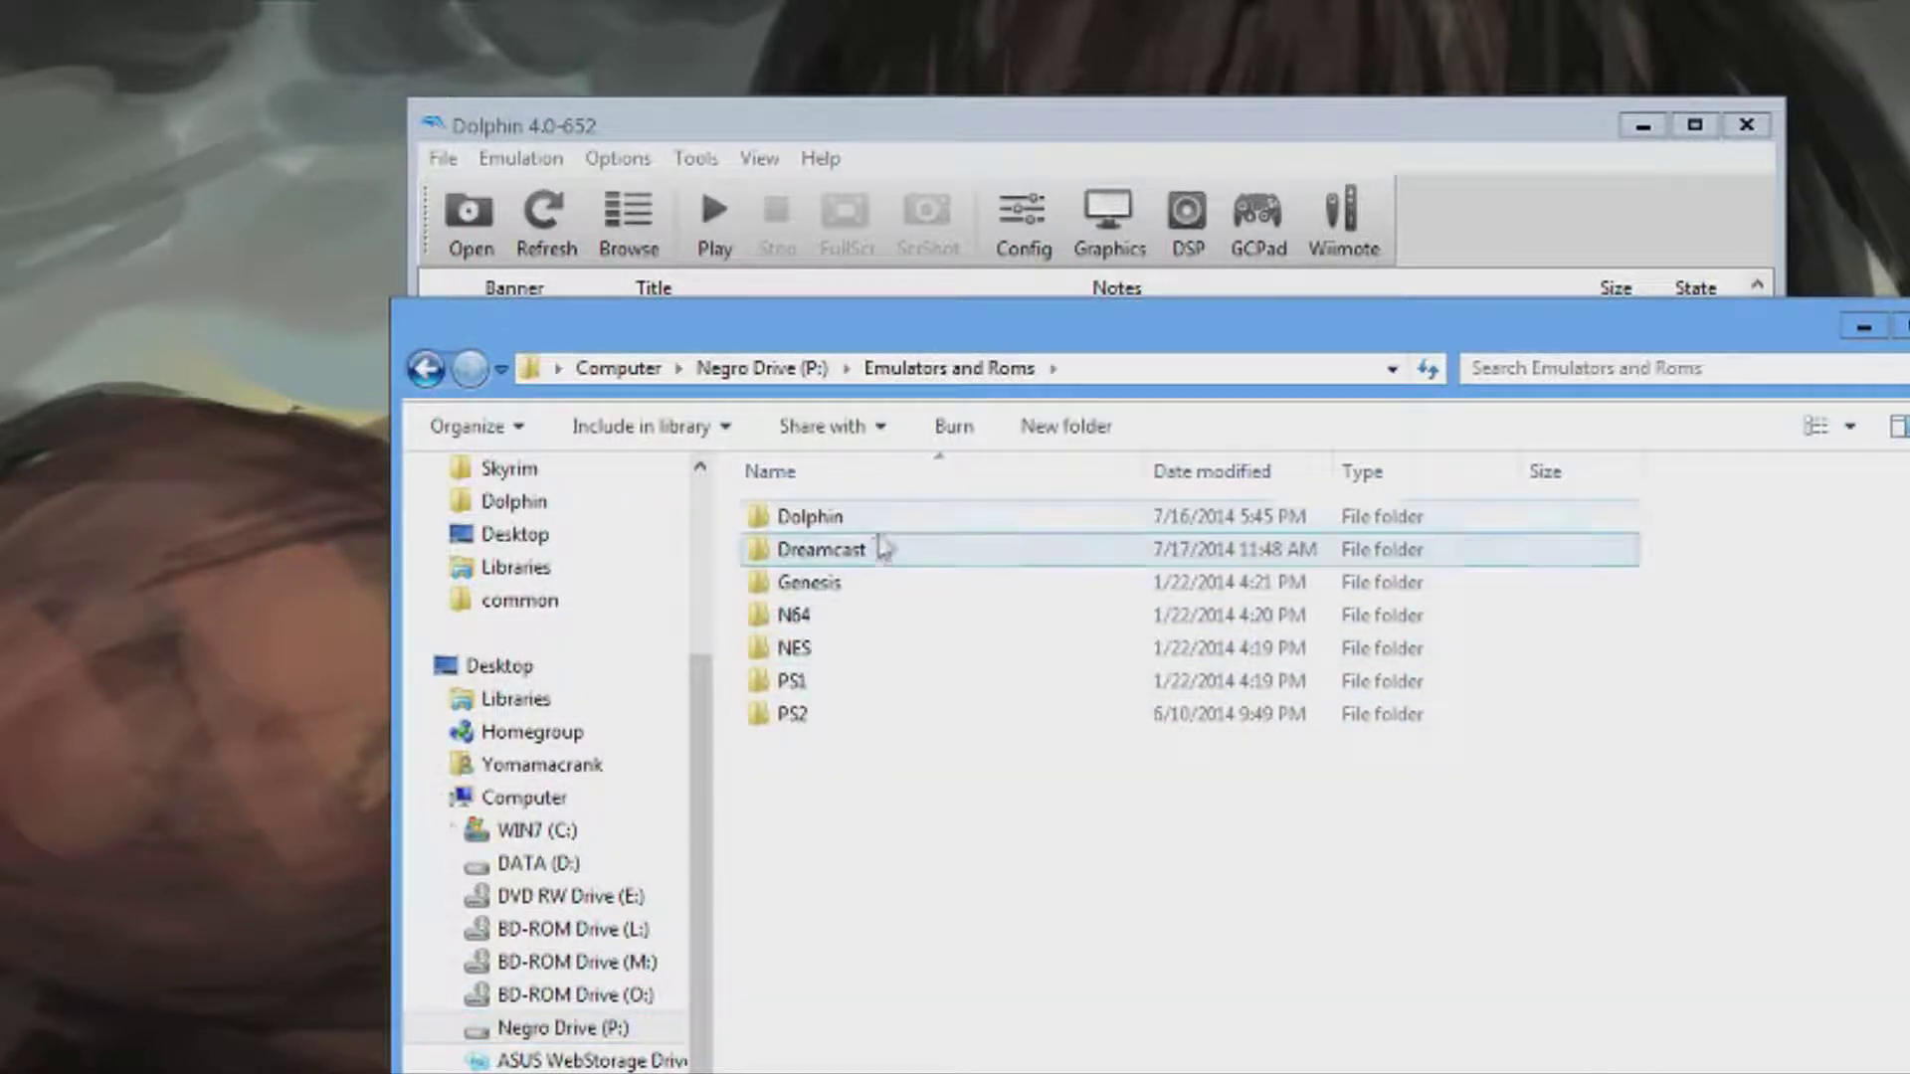
key("Down")
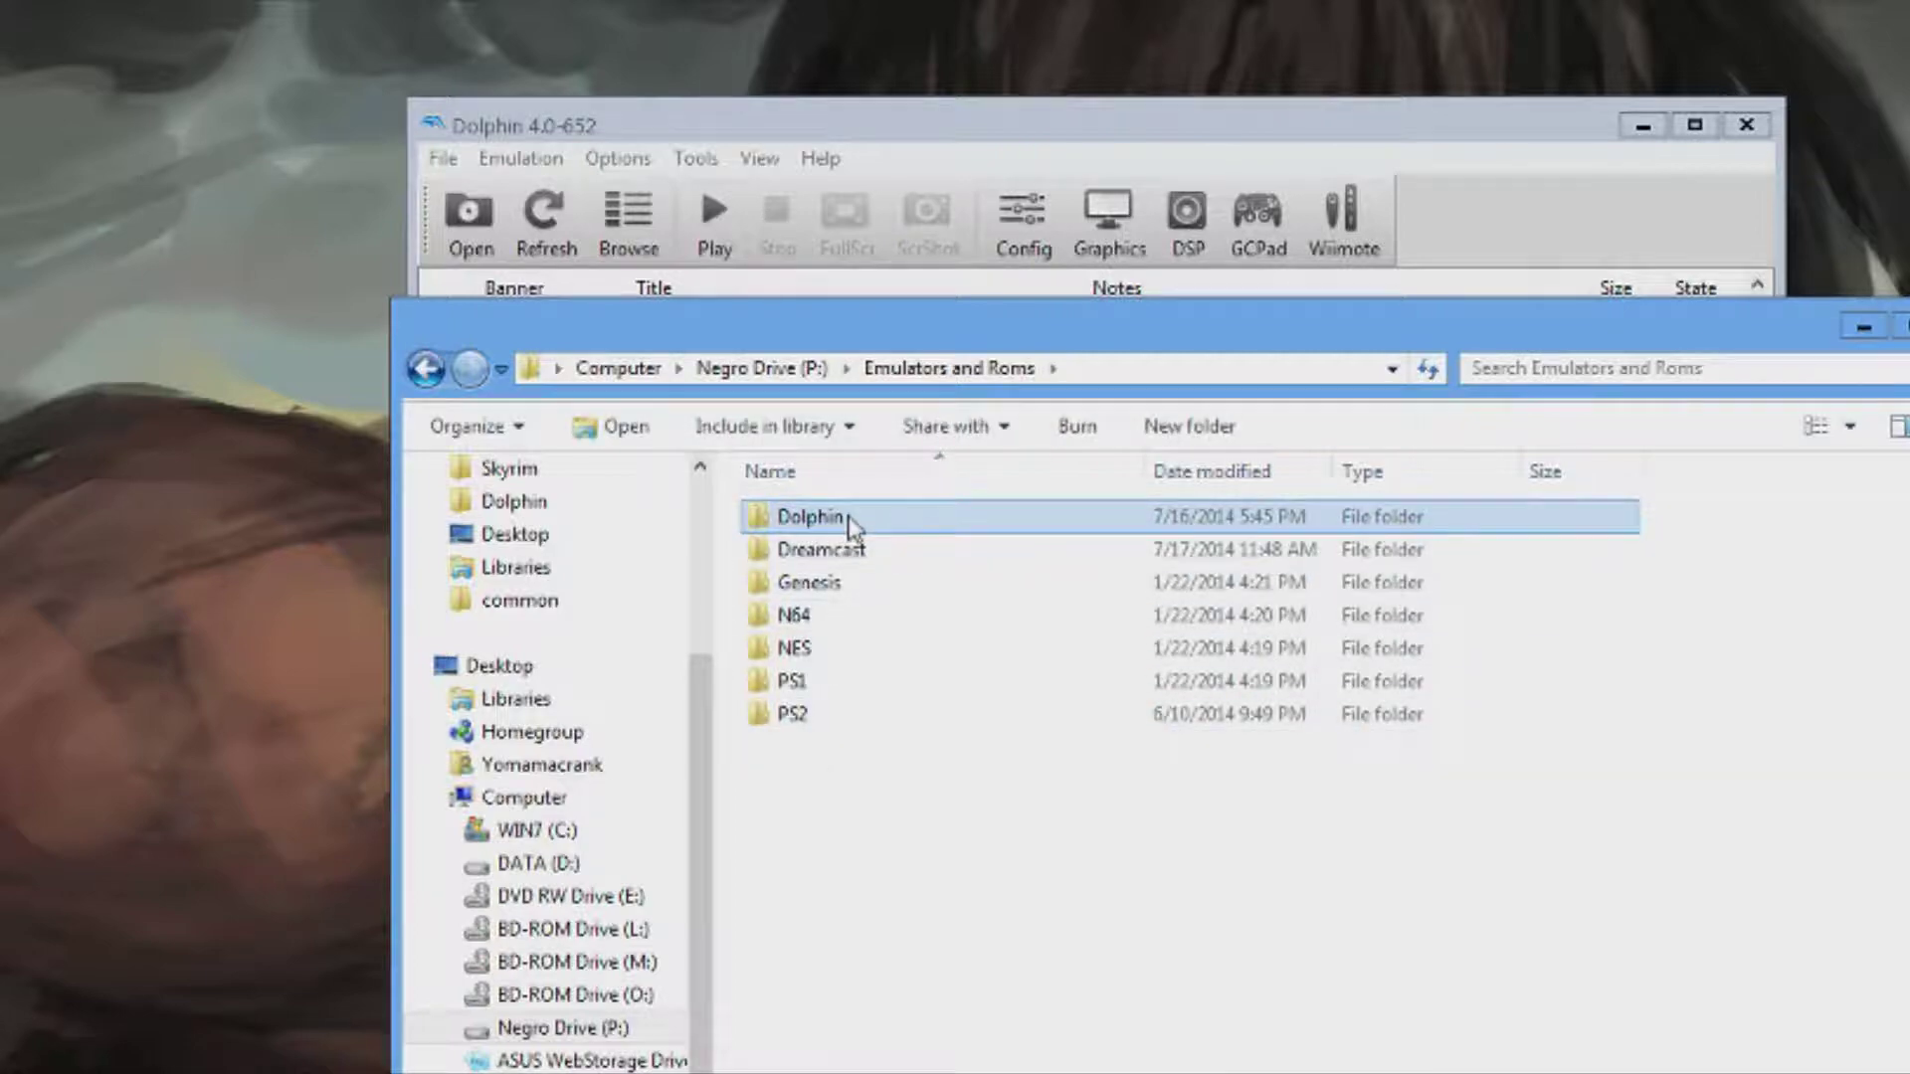
double_click(849, 519)
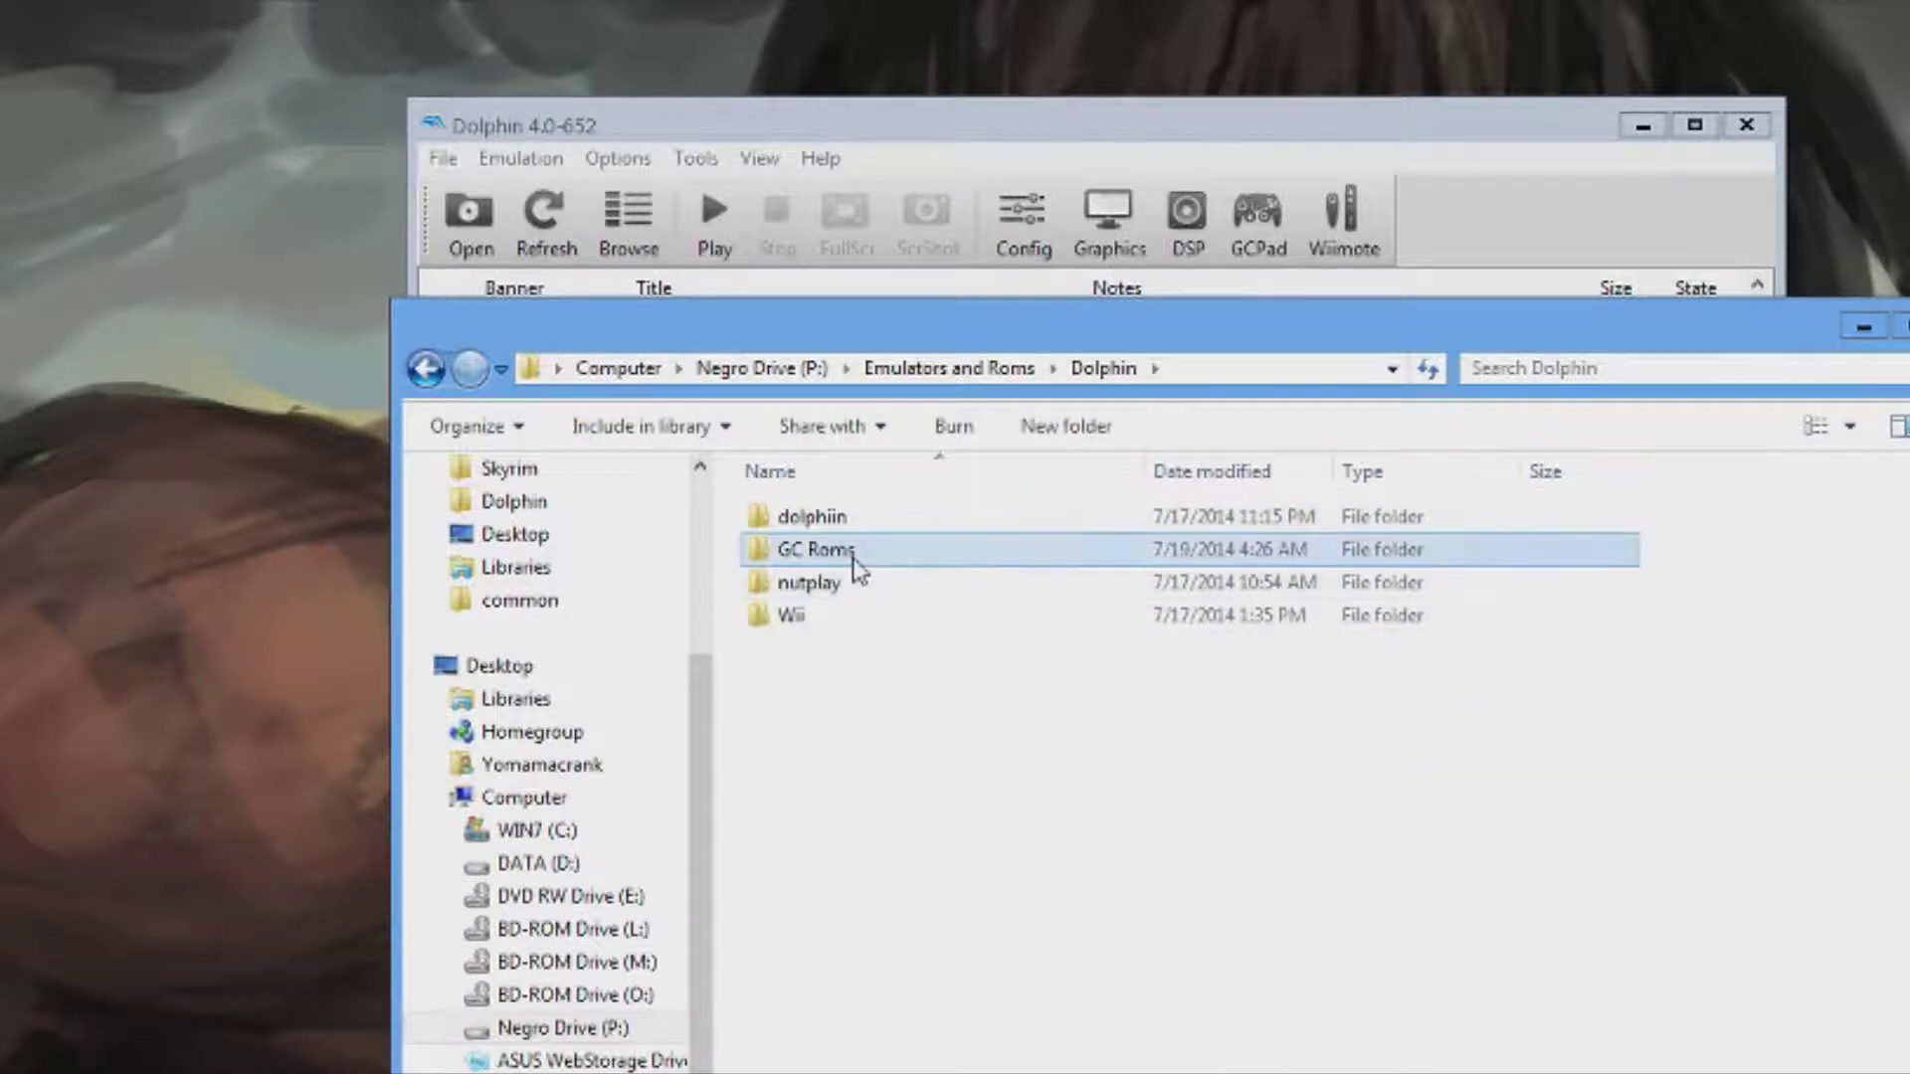
double_click(852, 555)
left_click_drag(855, 326, 440, 77)
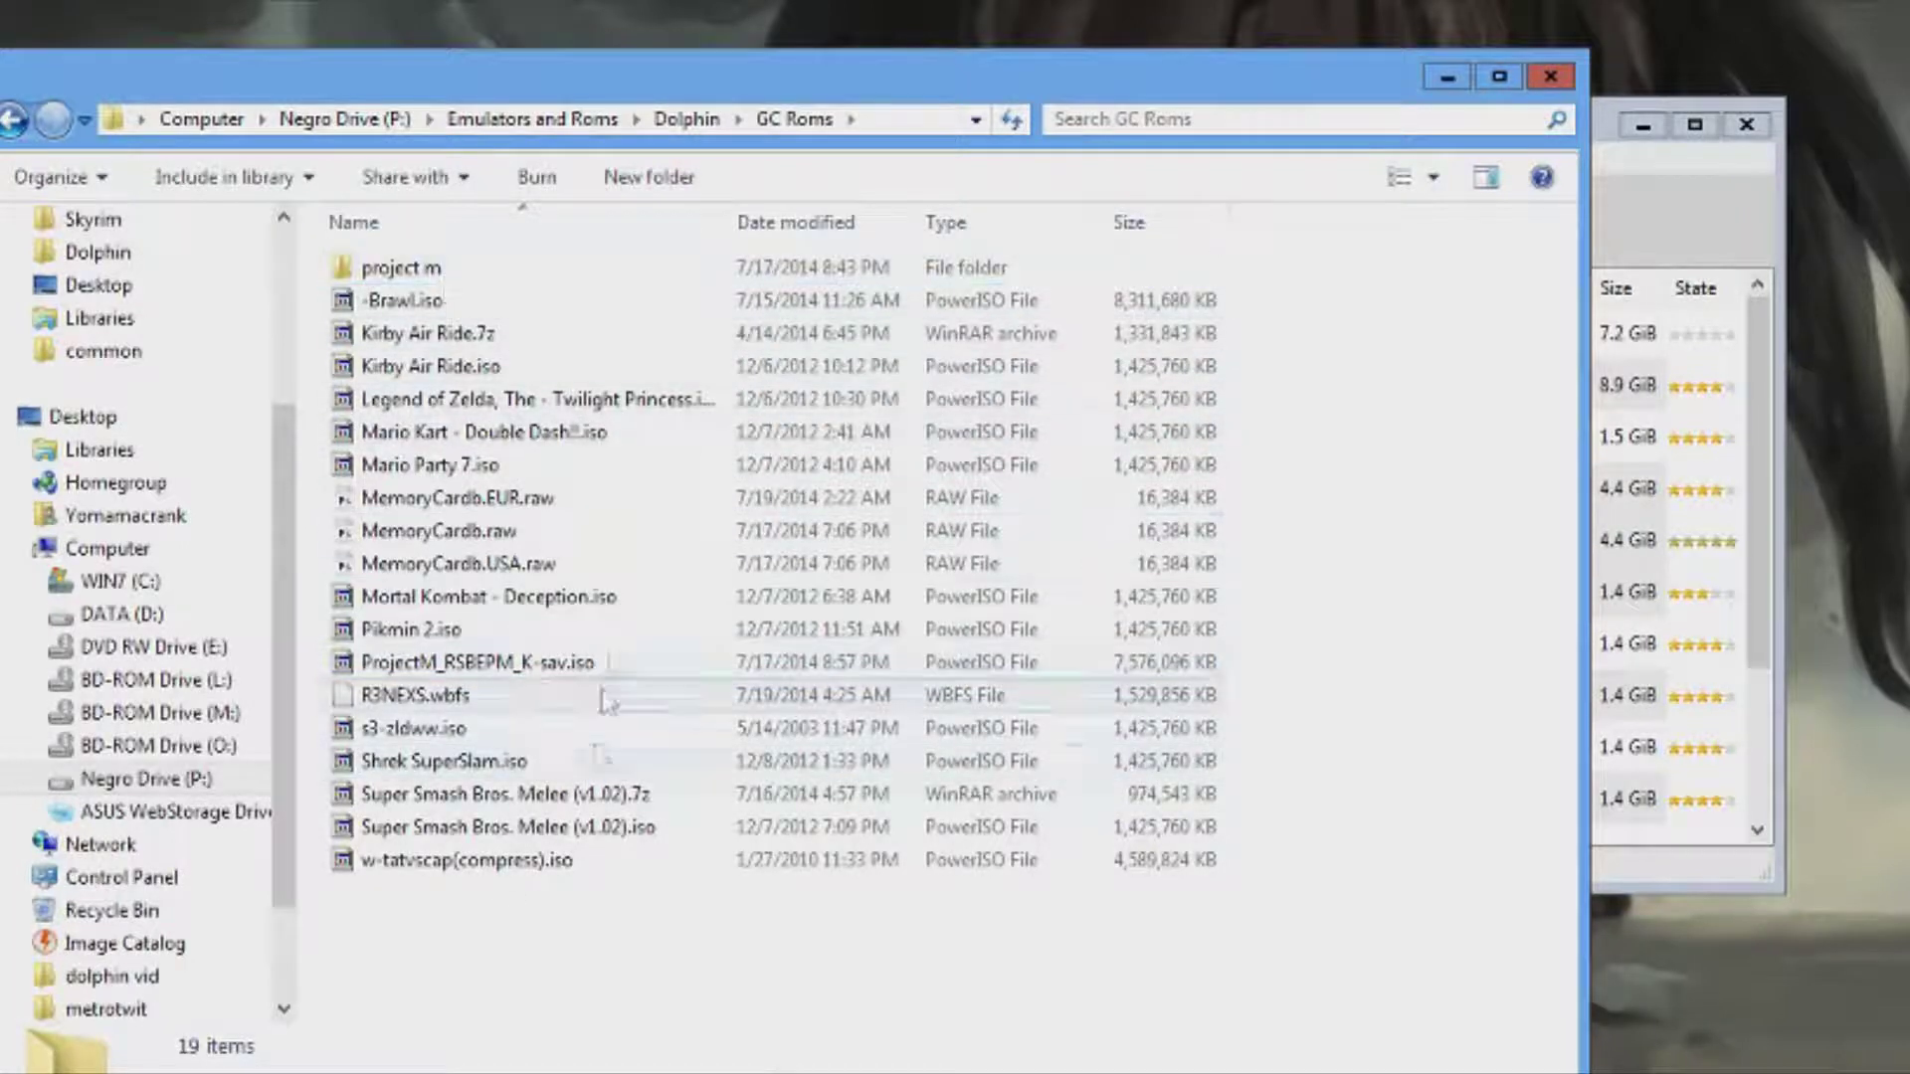
Select -Brawl.iso and R3NEXS.wbfs, clear the selection, and move the browser aside.
left_click(476, 308)
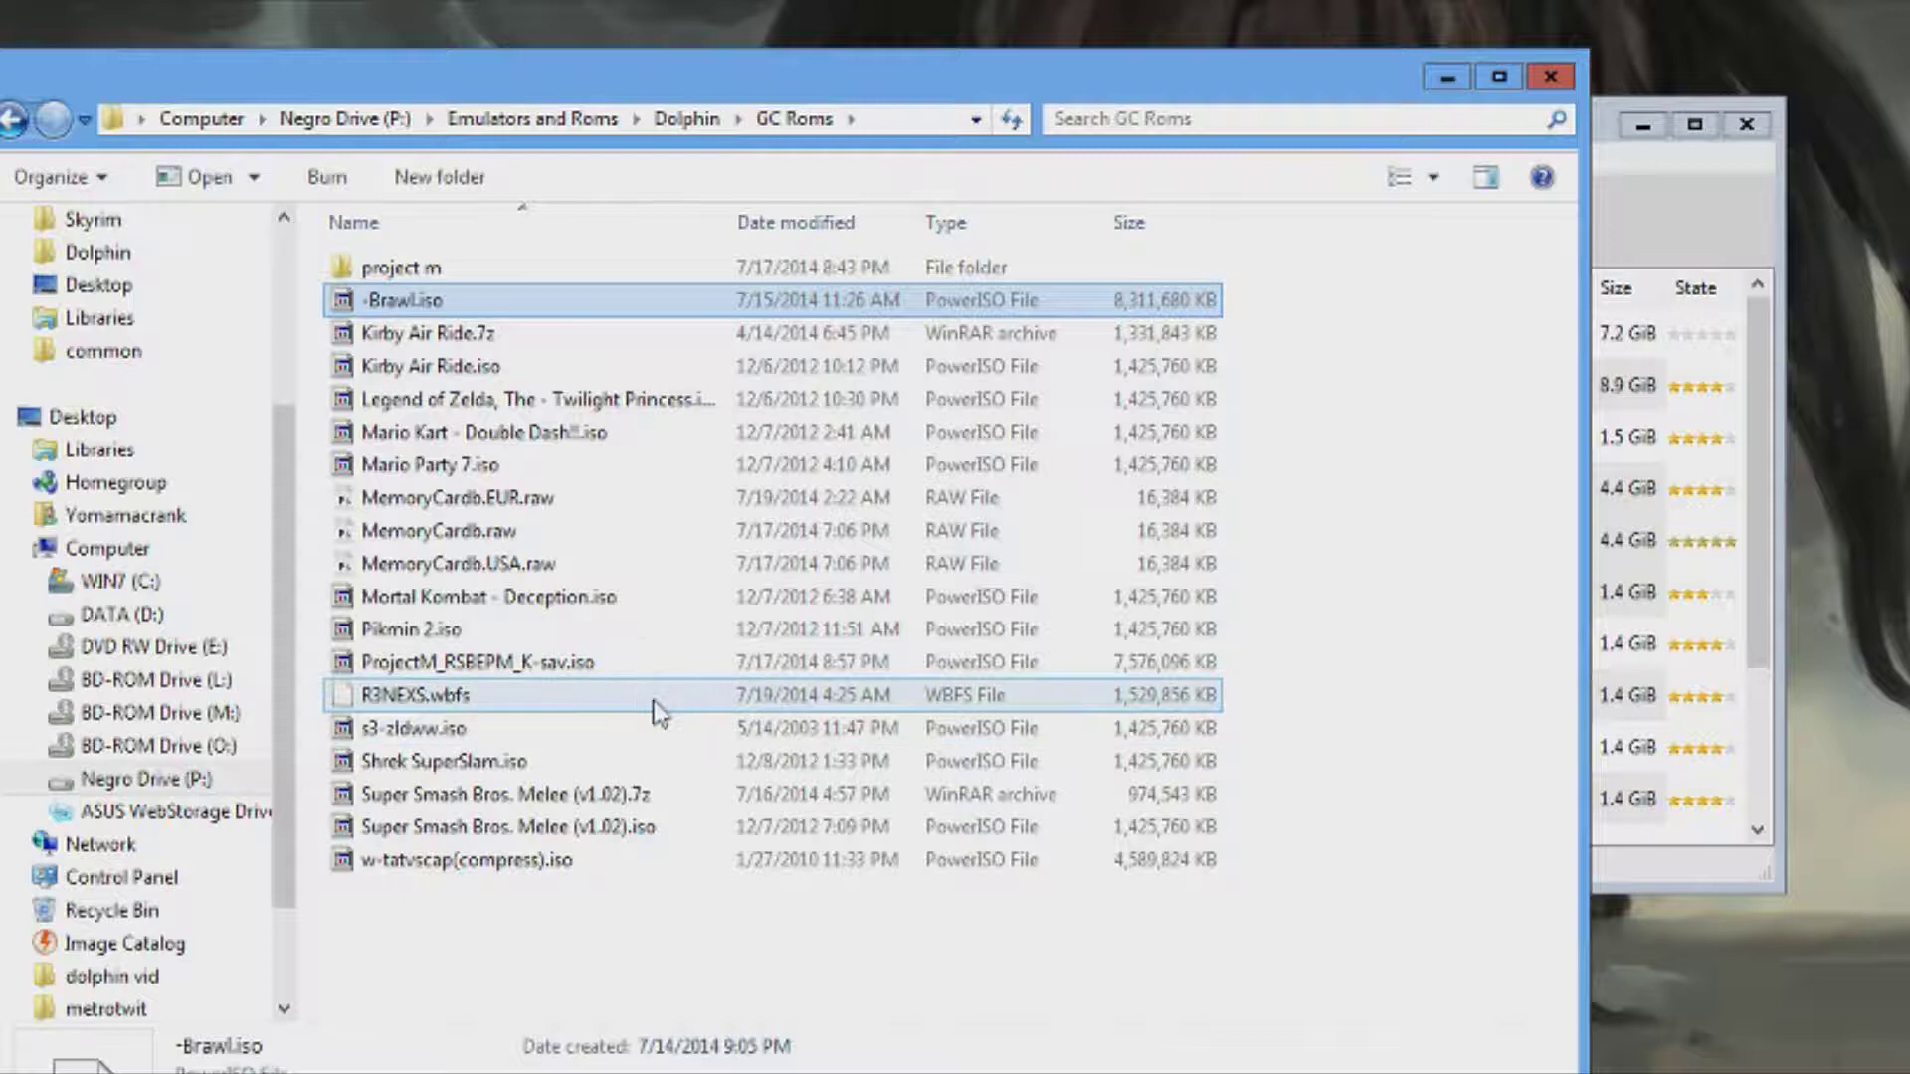
left_click(527, 694)
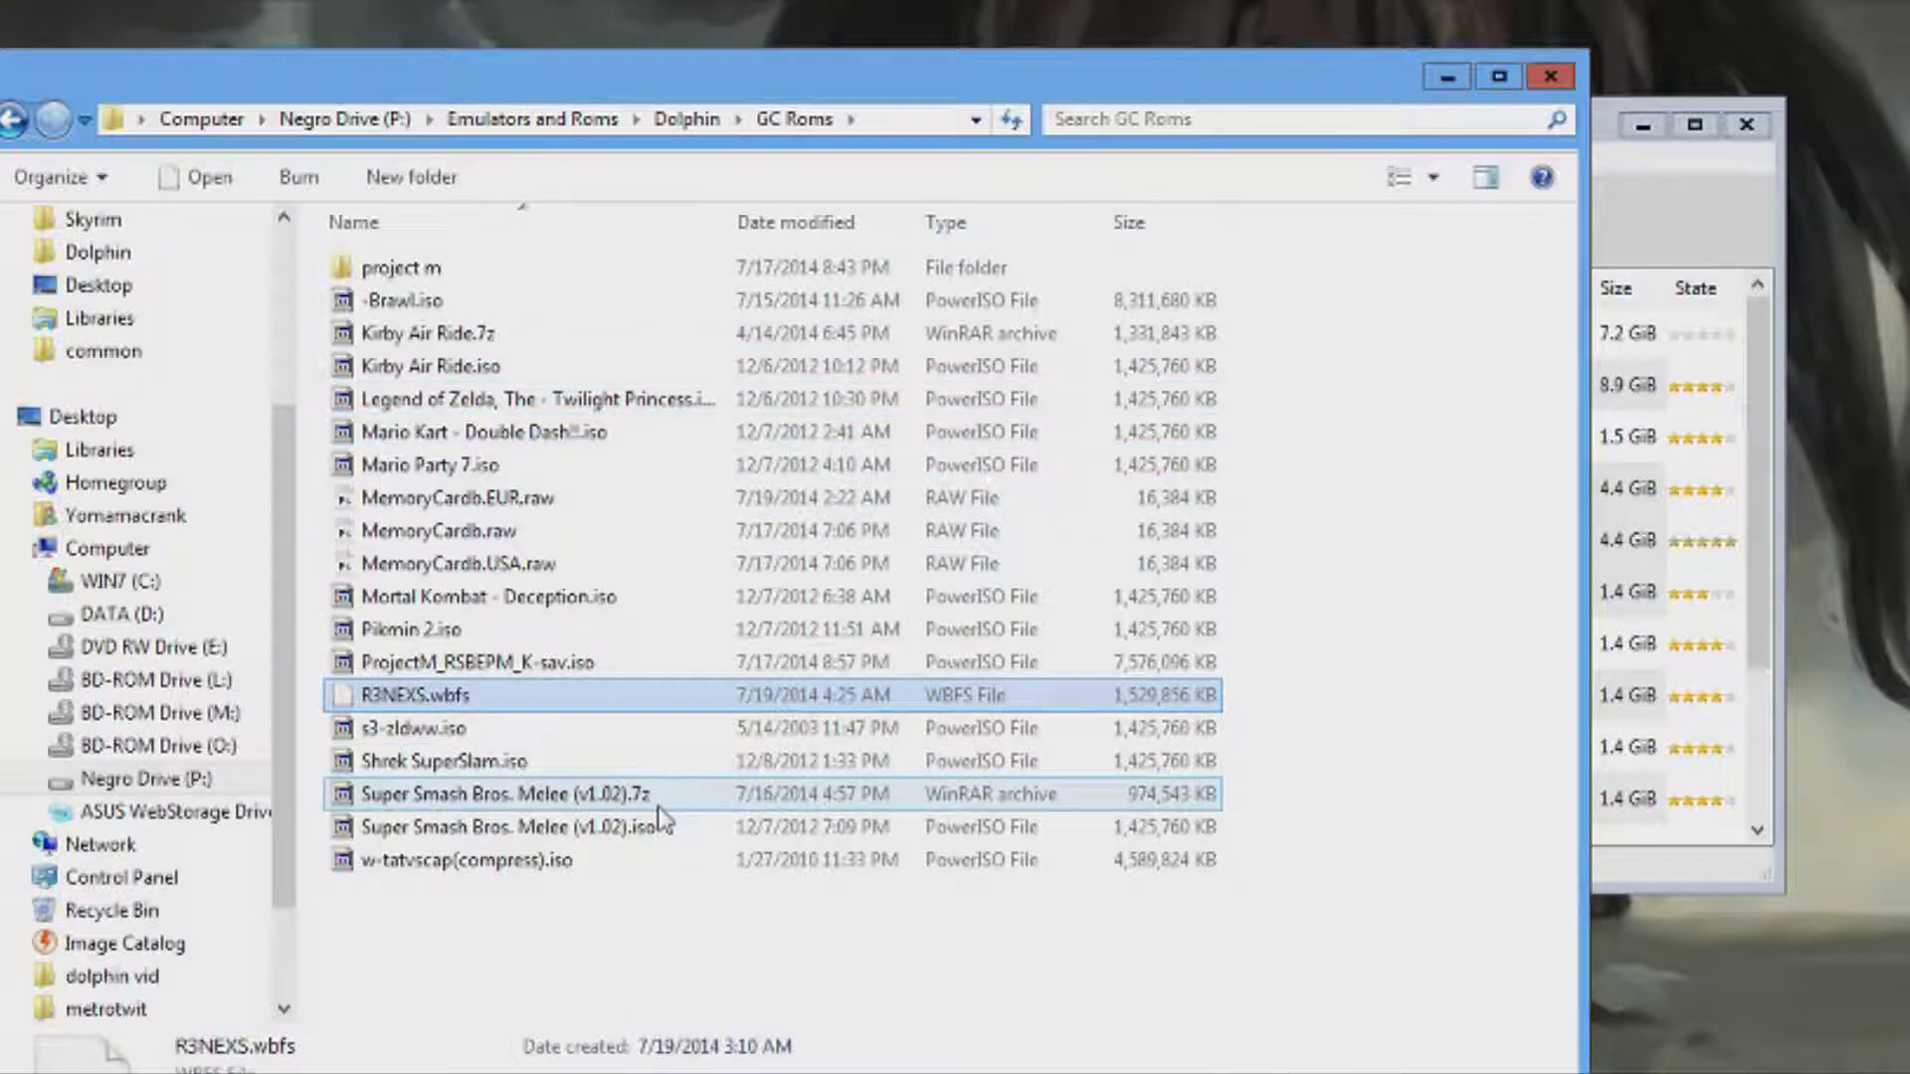
left_click(648, 914)
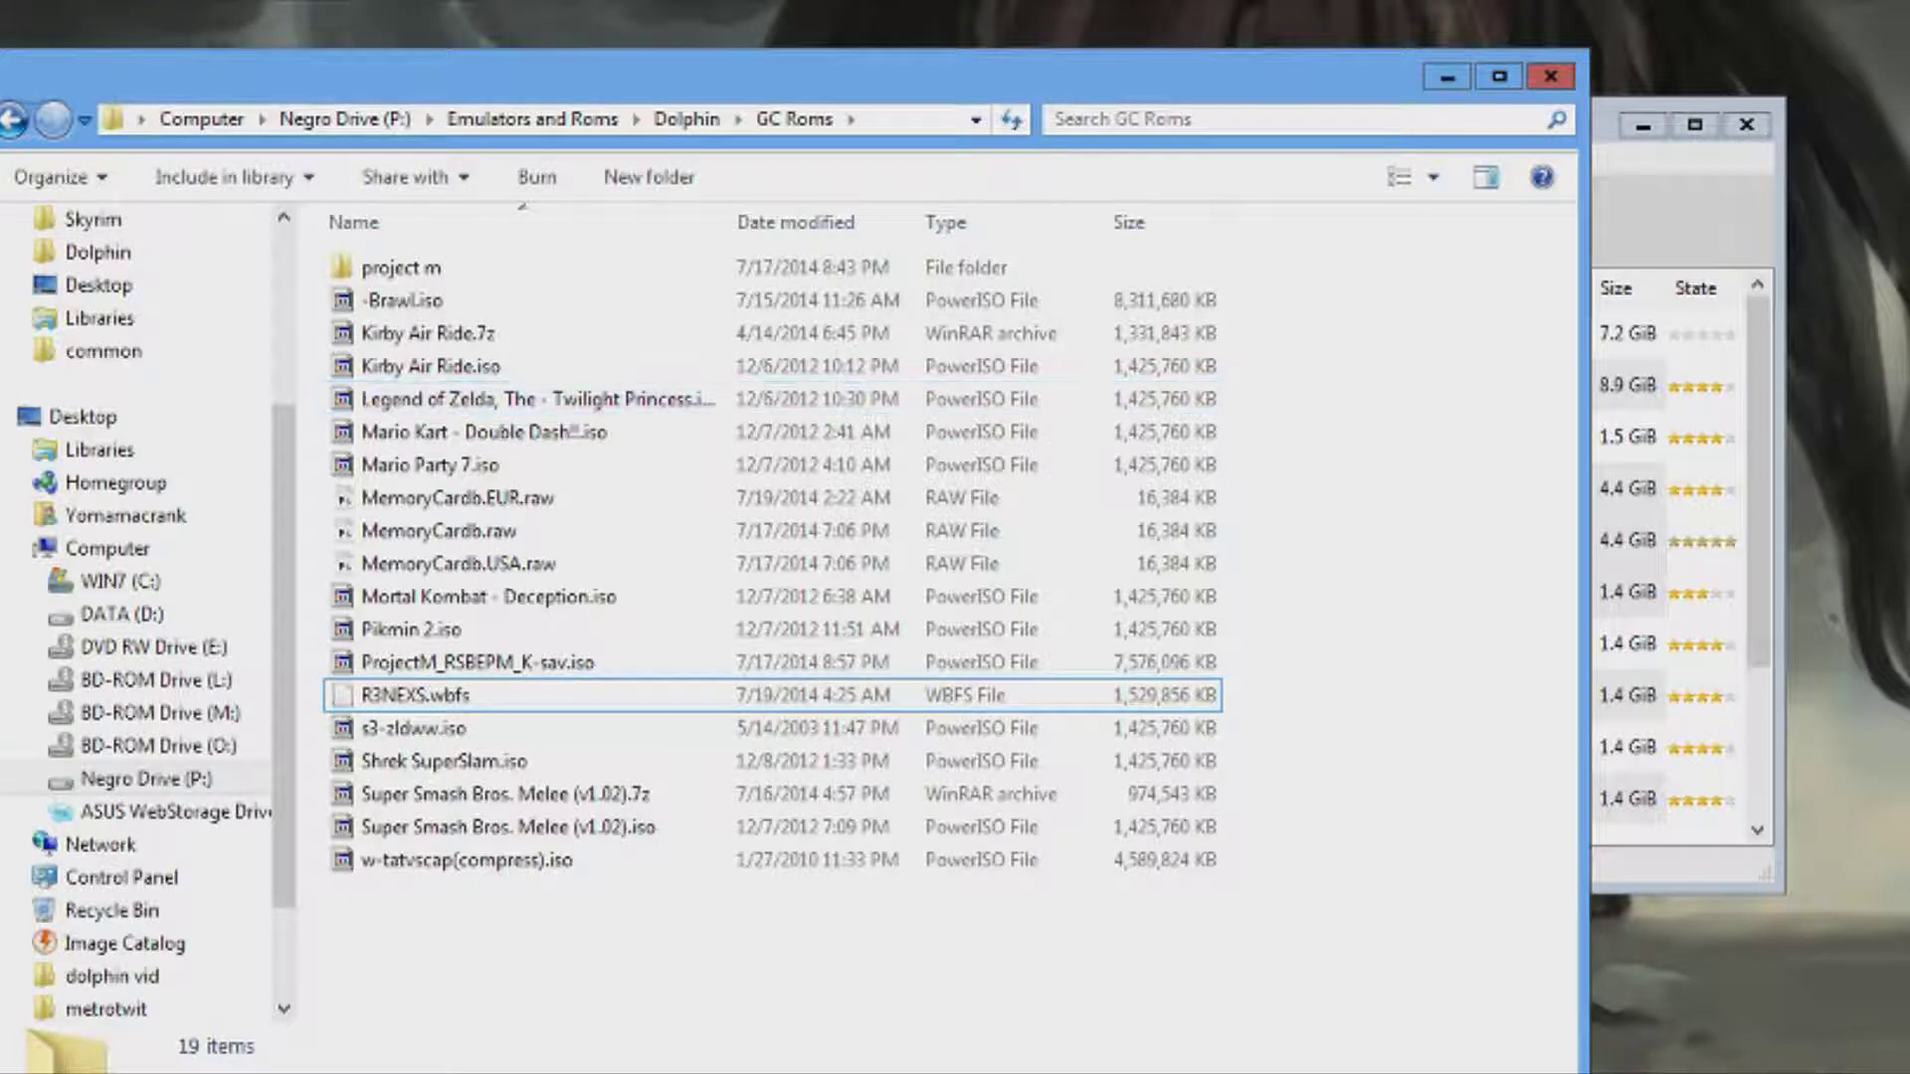
left_click_drag(1184, 81, 731, 507)
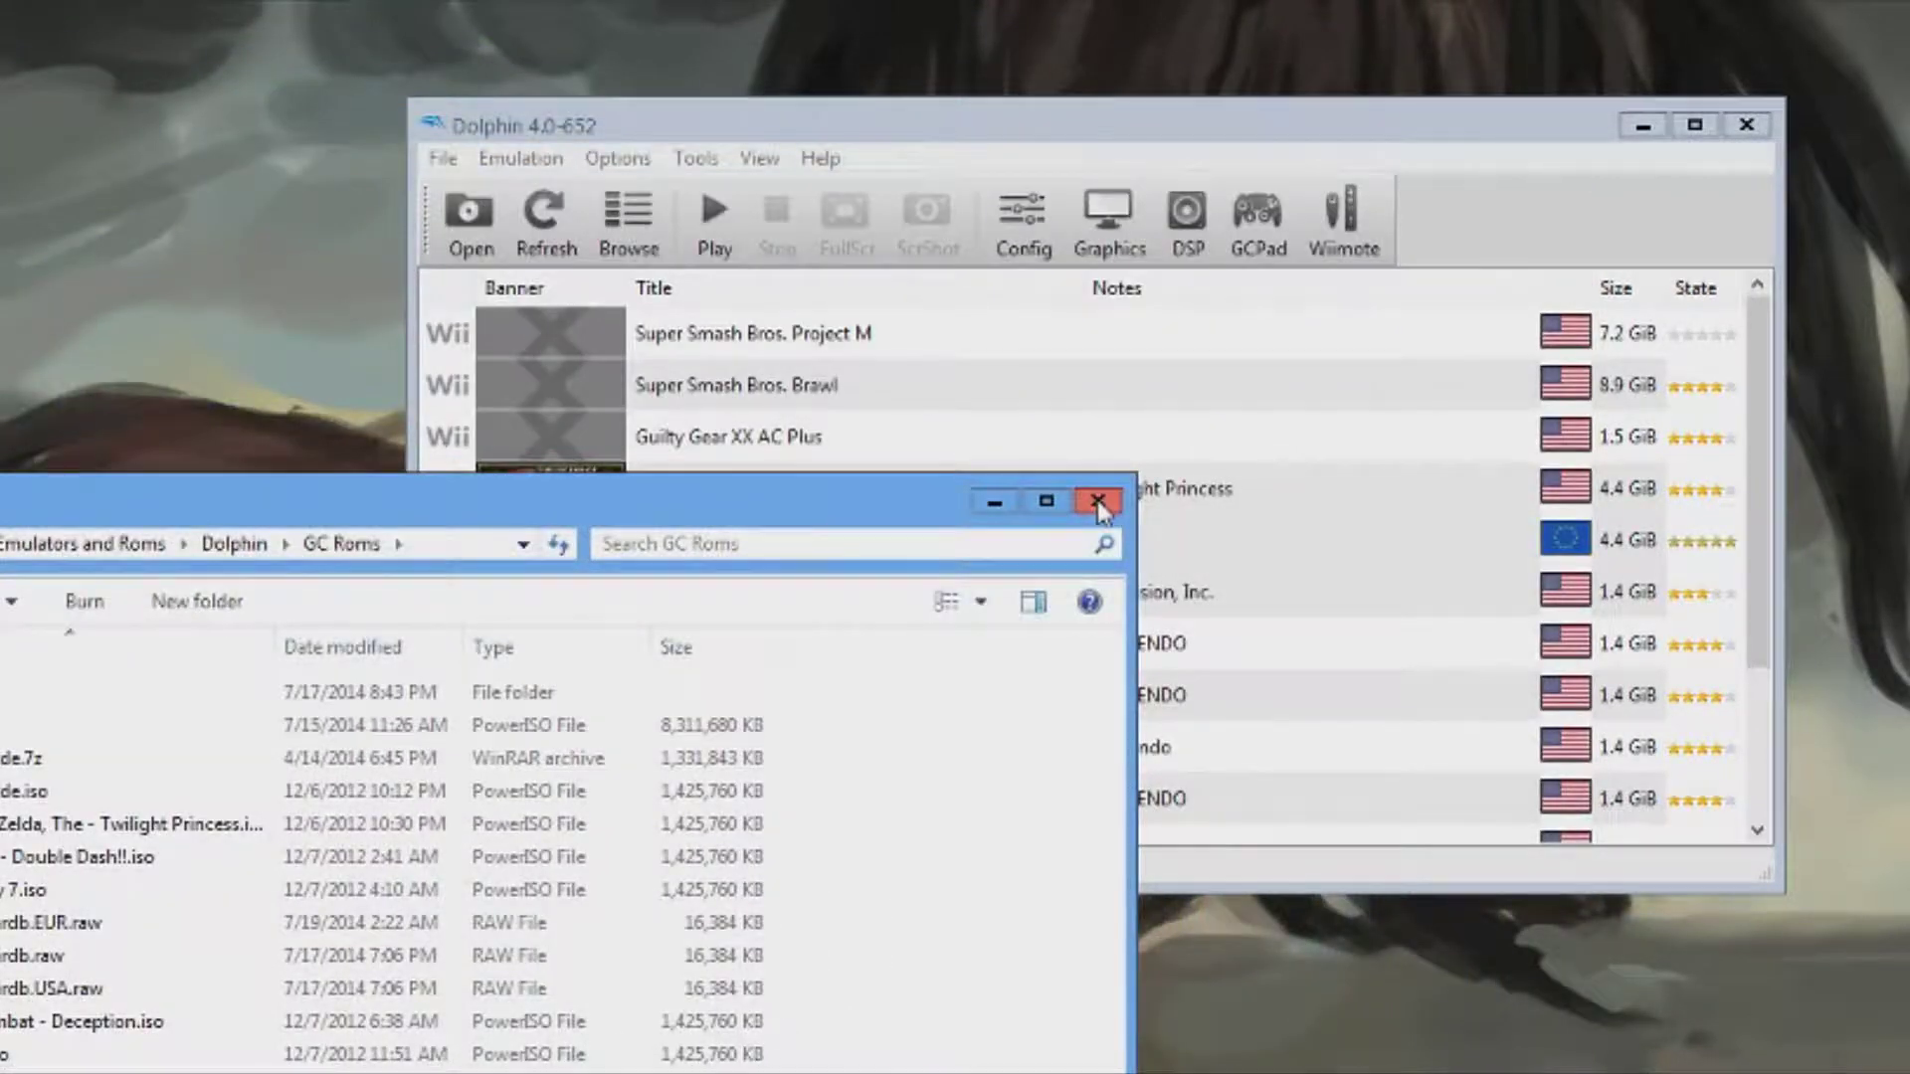
Close Explorer, refresh the game list and add another games folder to it.
left_click(1101, 503)
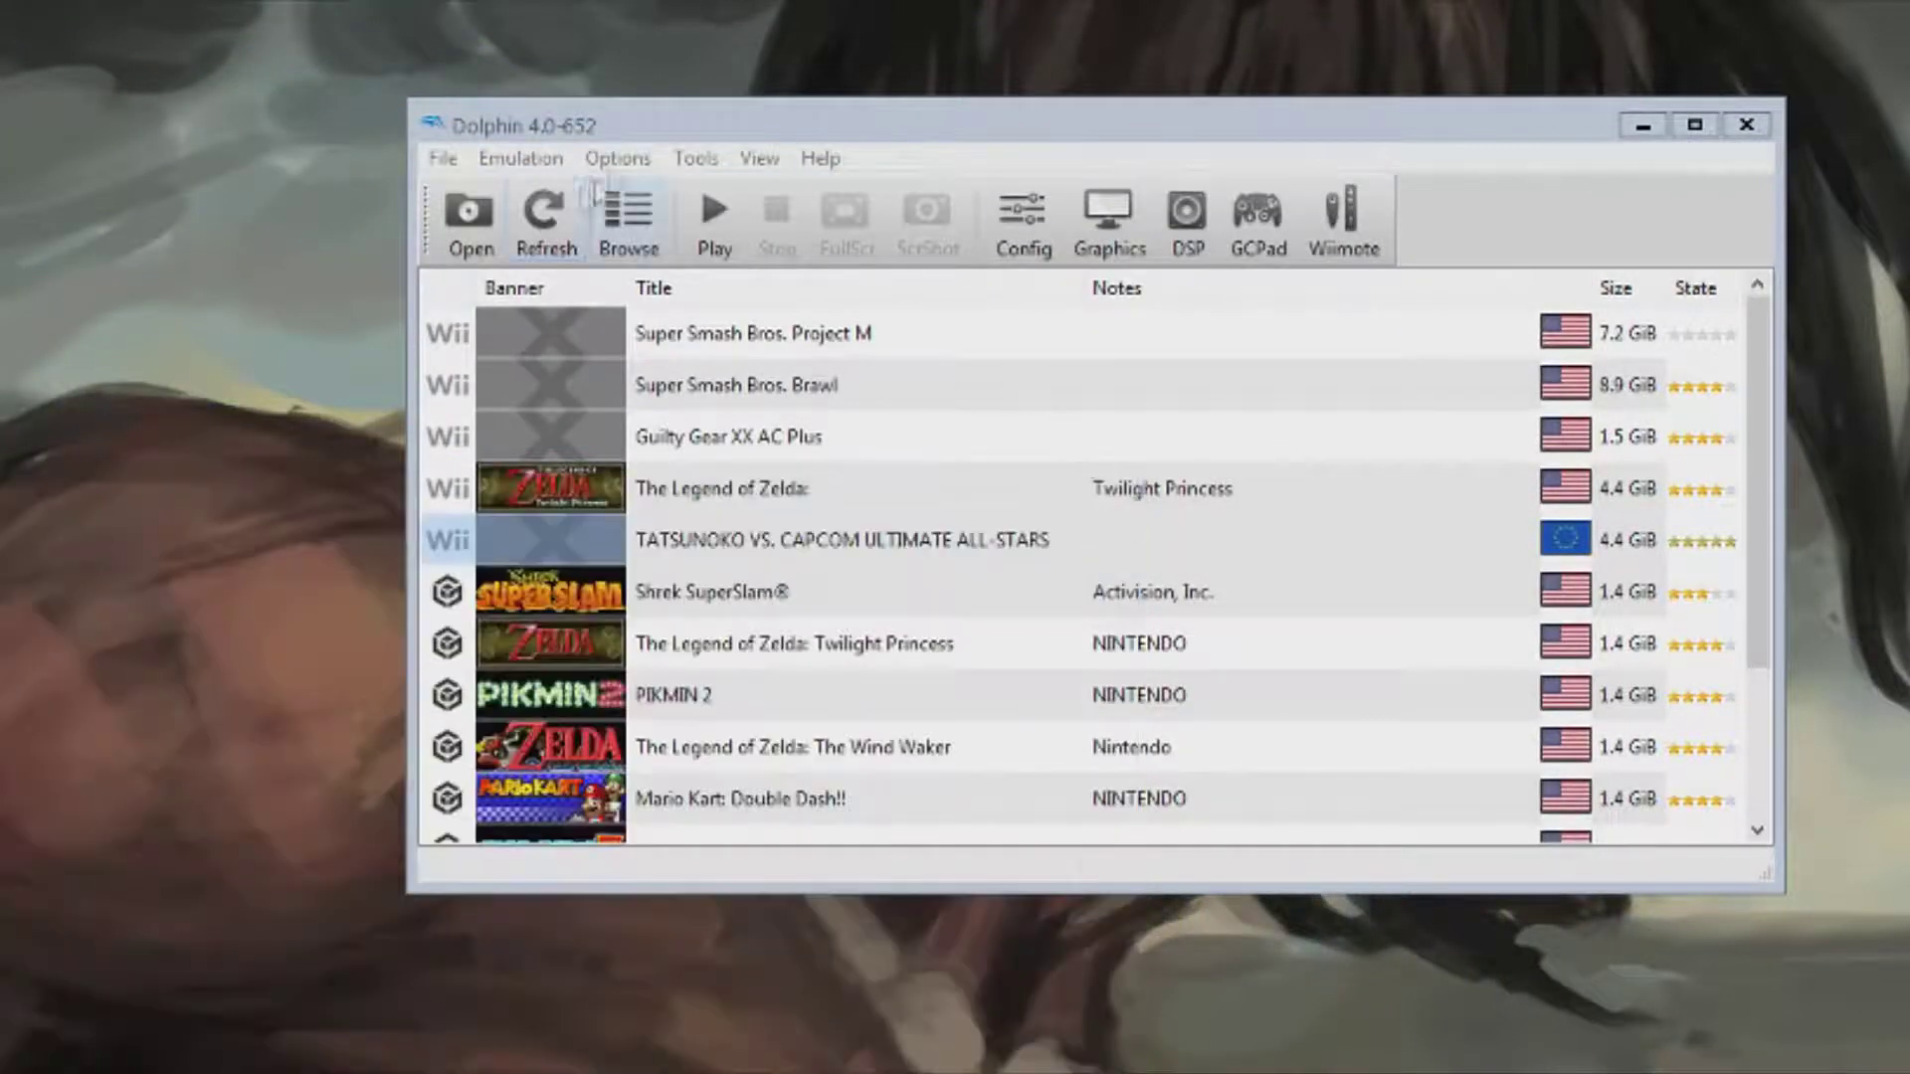
left_click(535, 227)
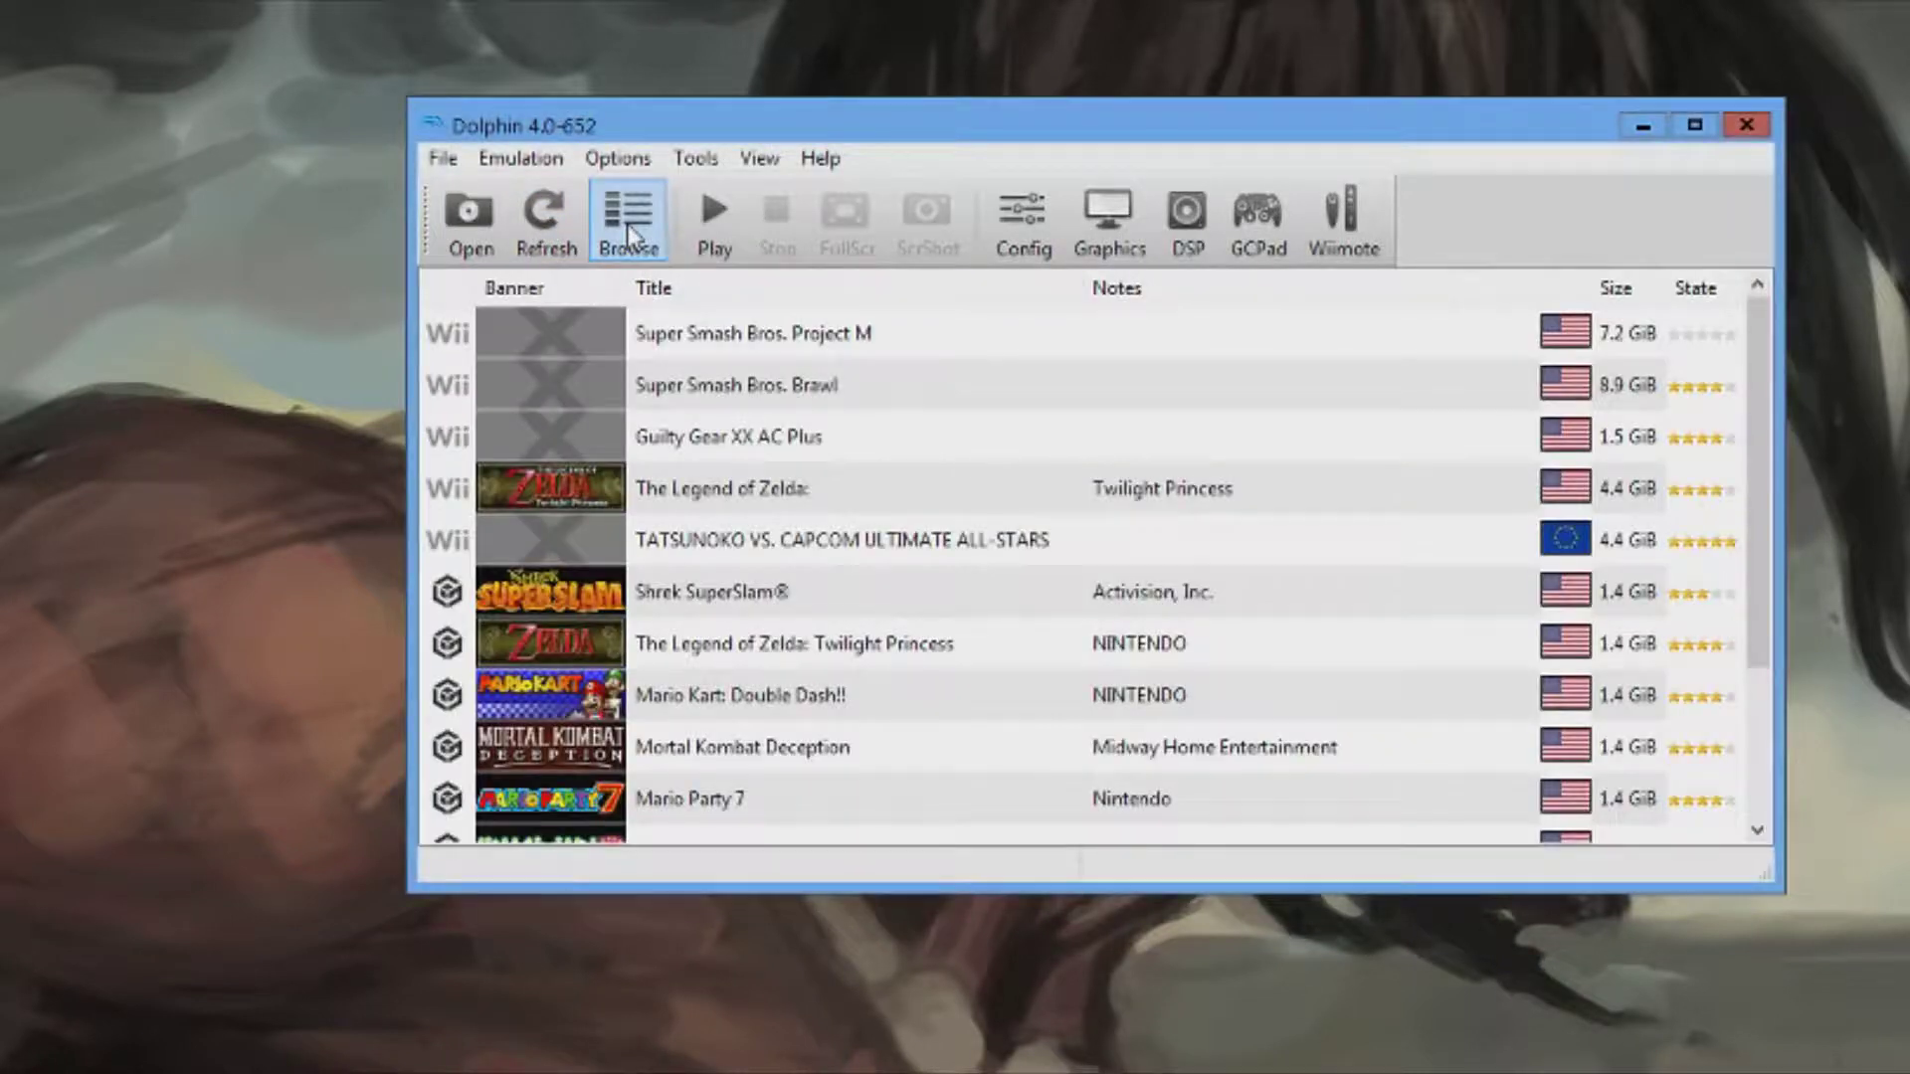
left_click(628, 235)
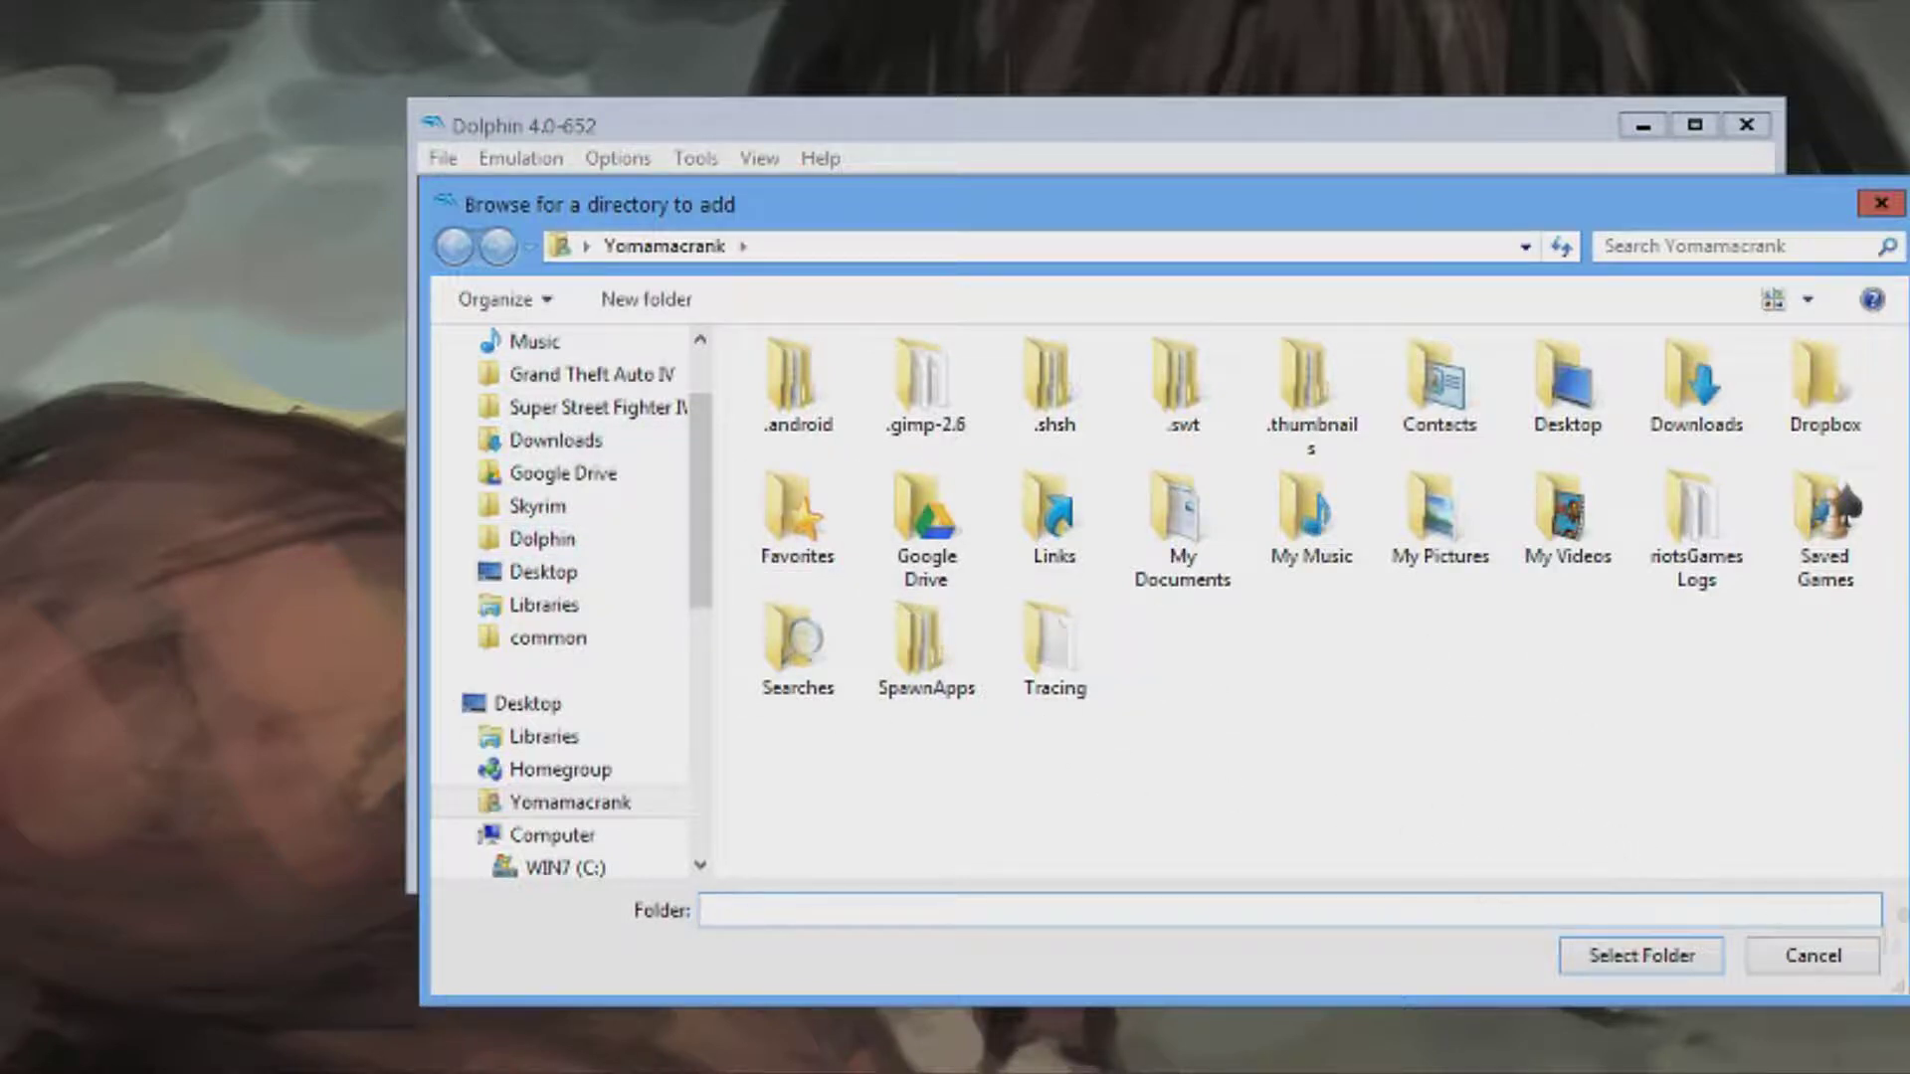
left_click(1642, 955)
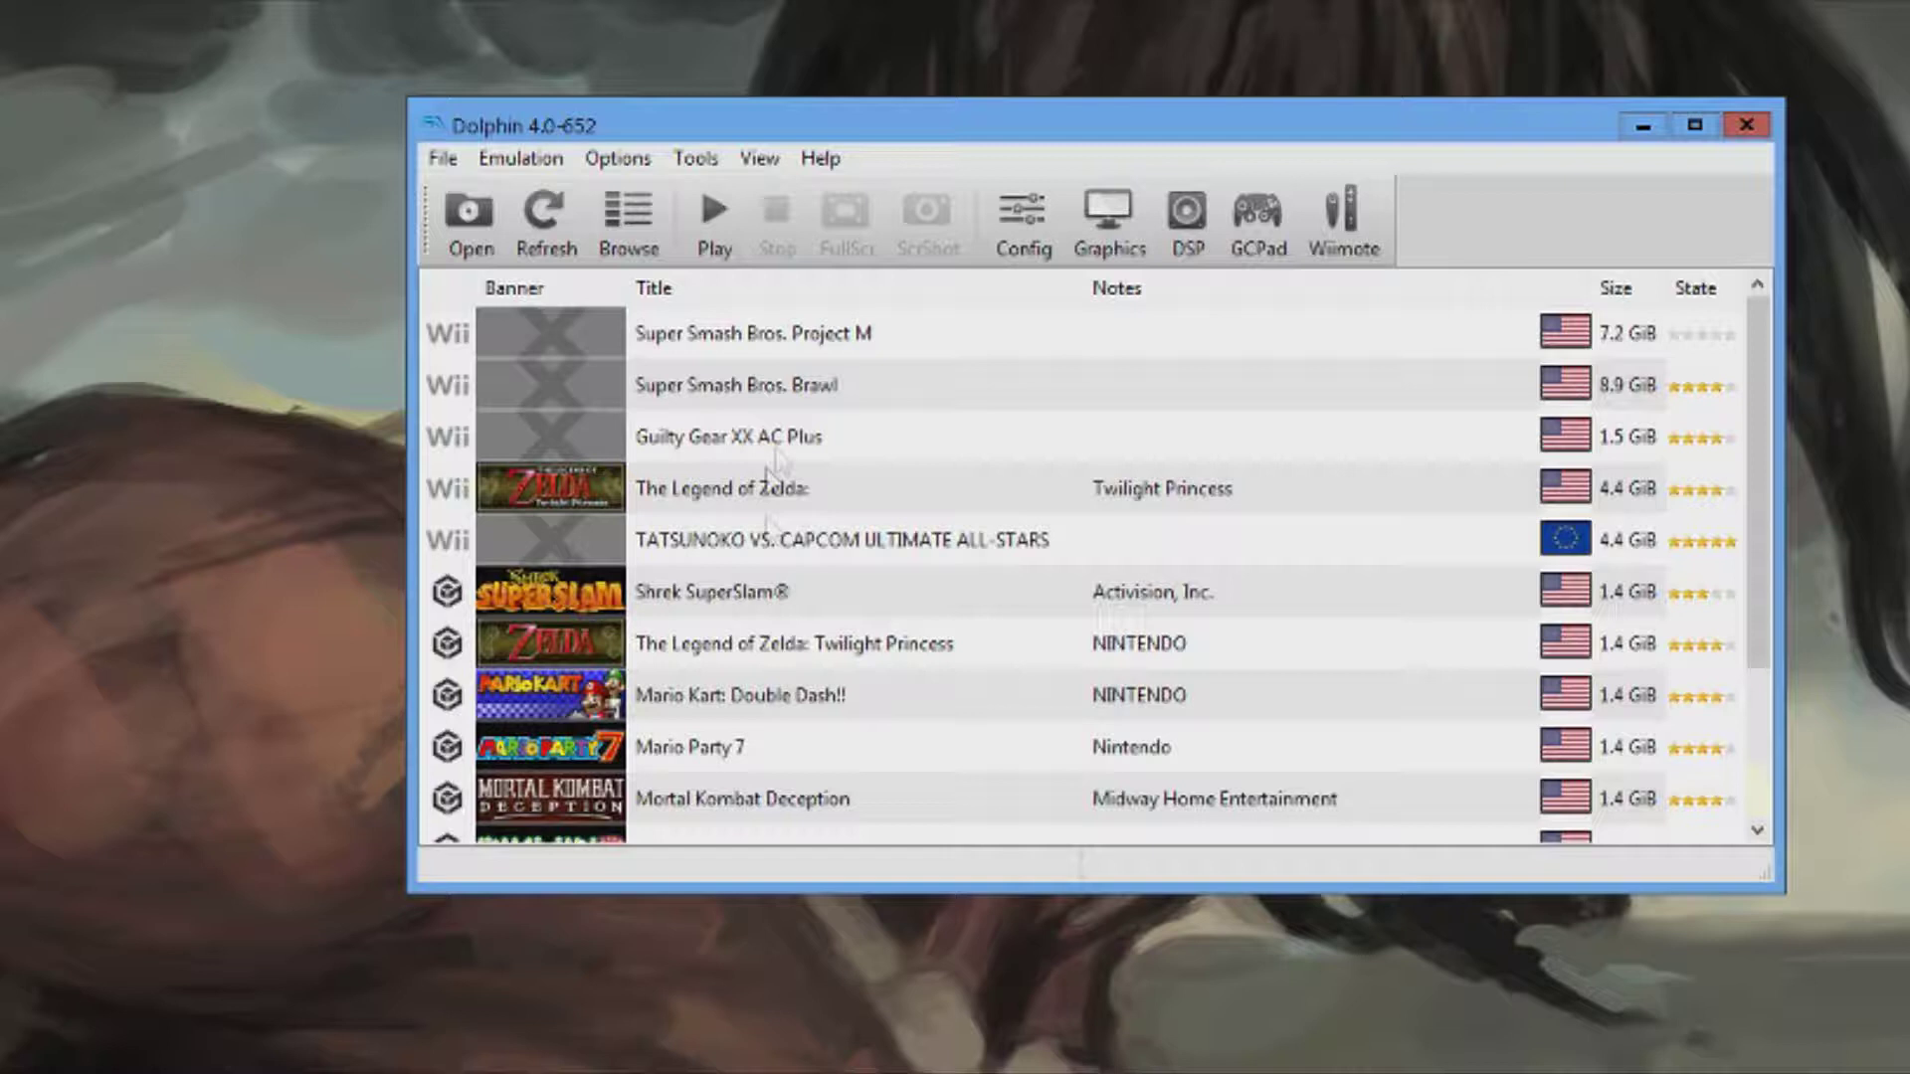
Select Super Smash Bros. Project M in the game list.
scroll(801, 423, "down", 2)
scroll(973, 502, "up", 2)
left_click(776, 343)
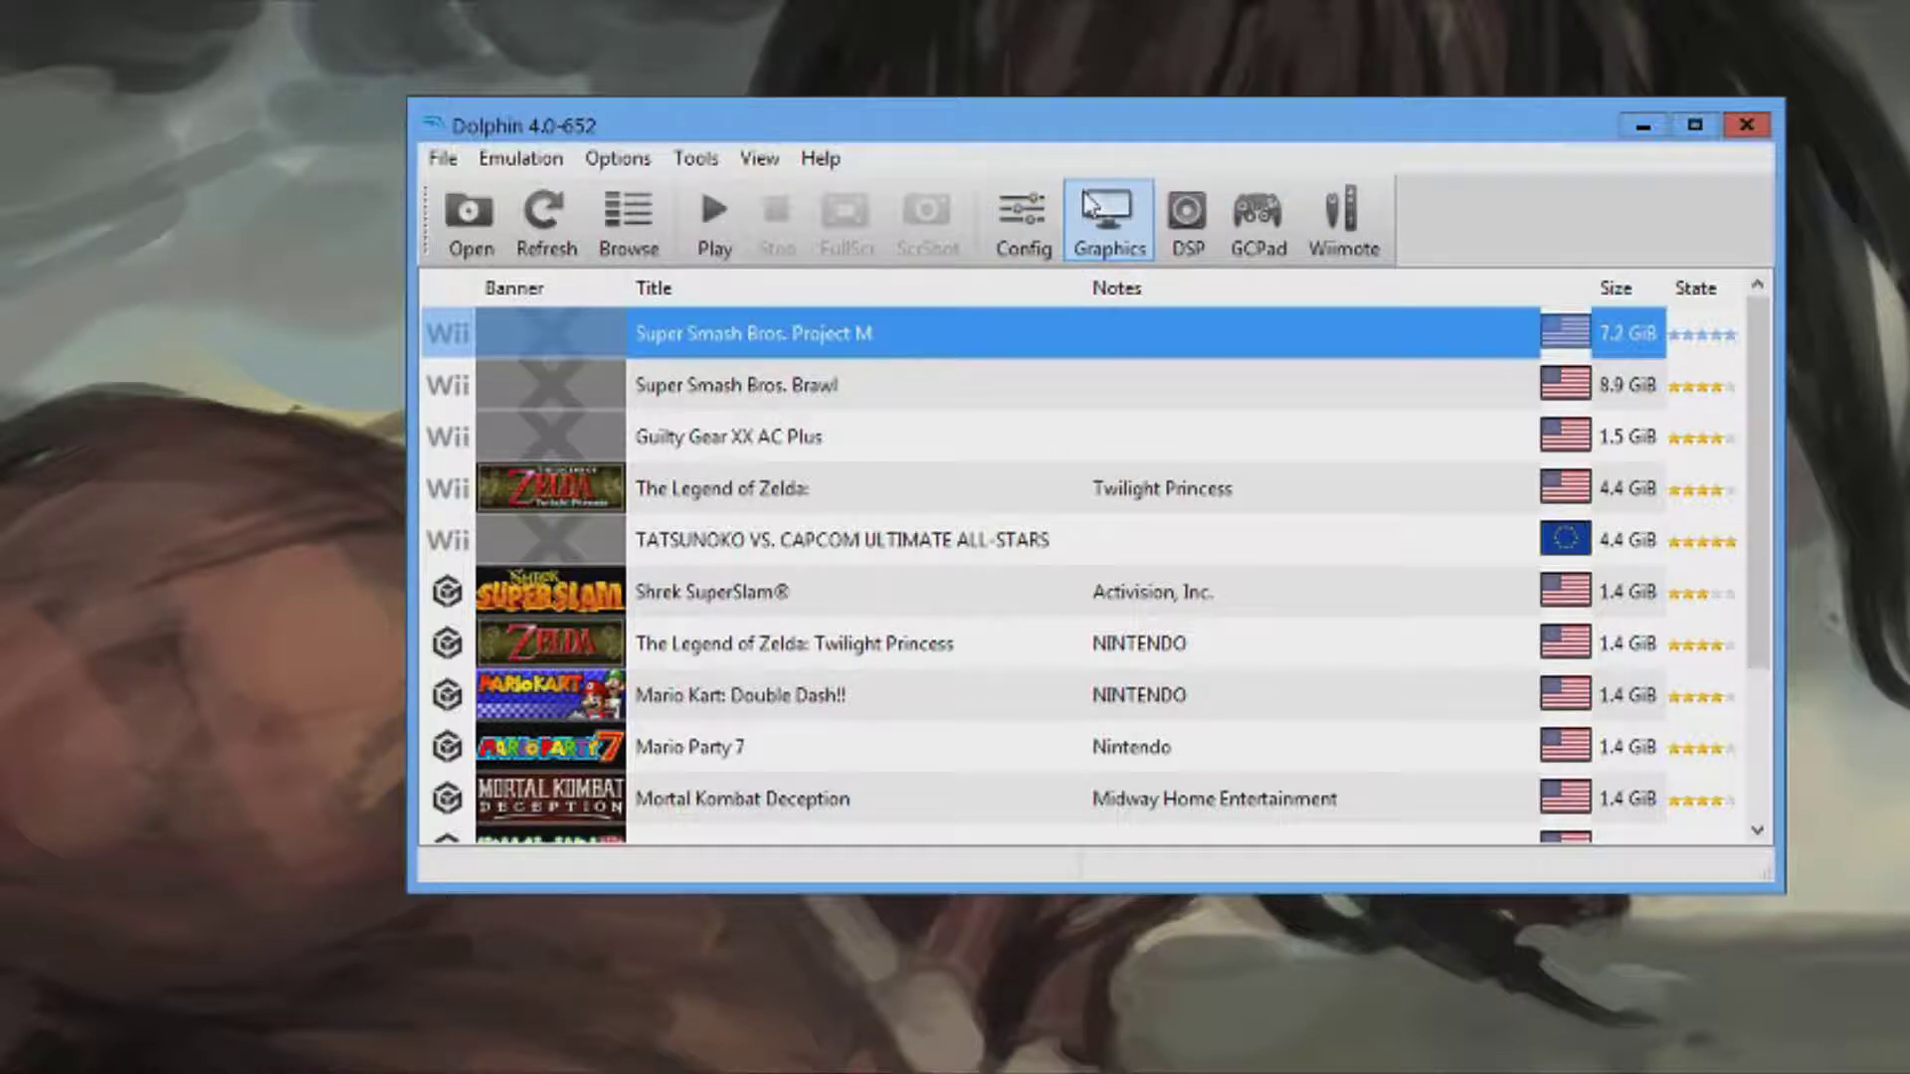
Set the graphics internal resolution to Auto (Window Size) on the Enhancements tab.
left_click(1127, 241)
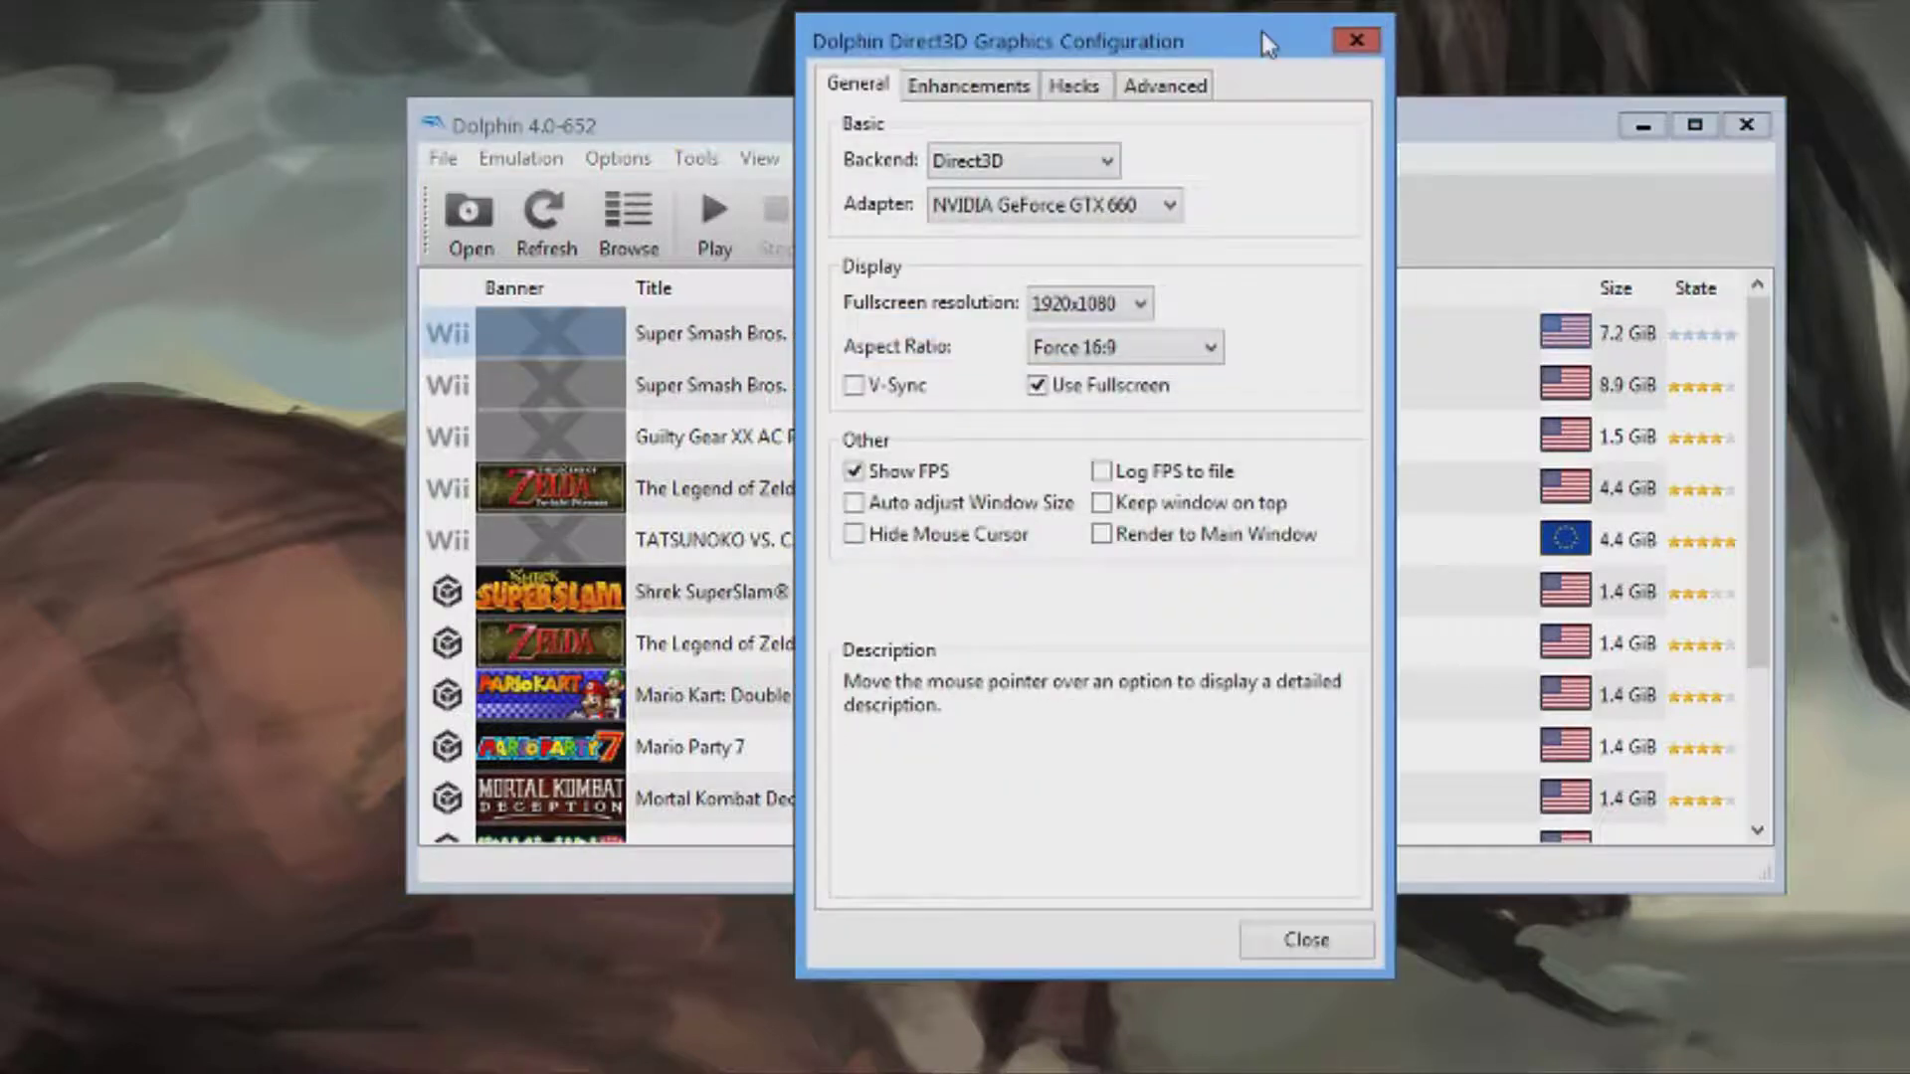
left_click(1355, 41)
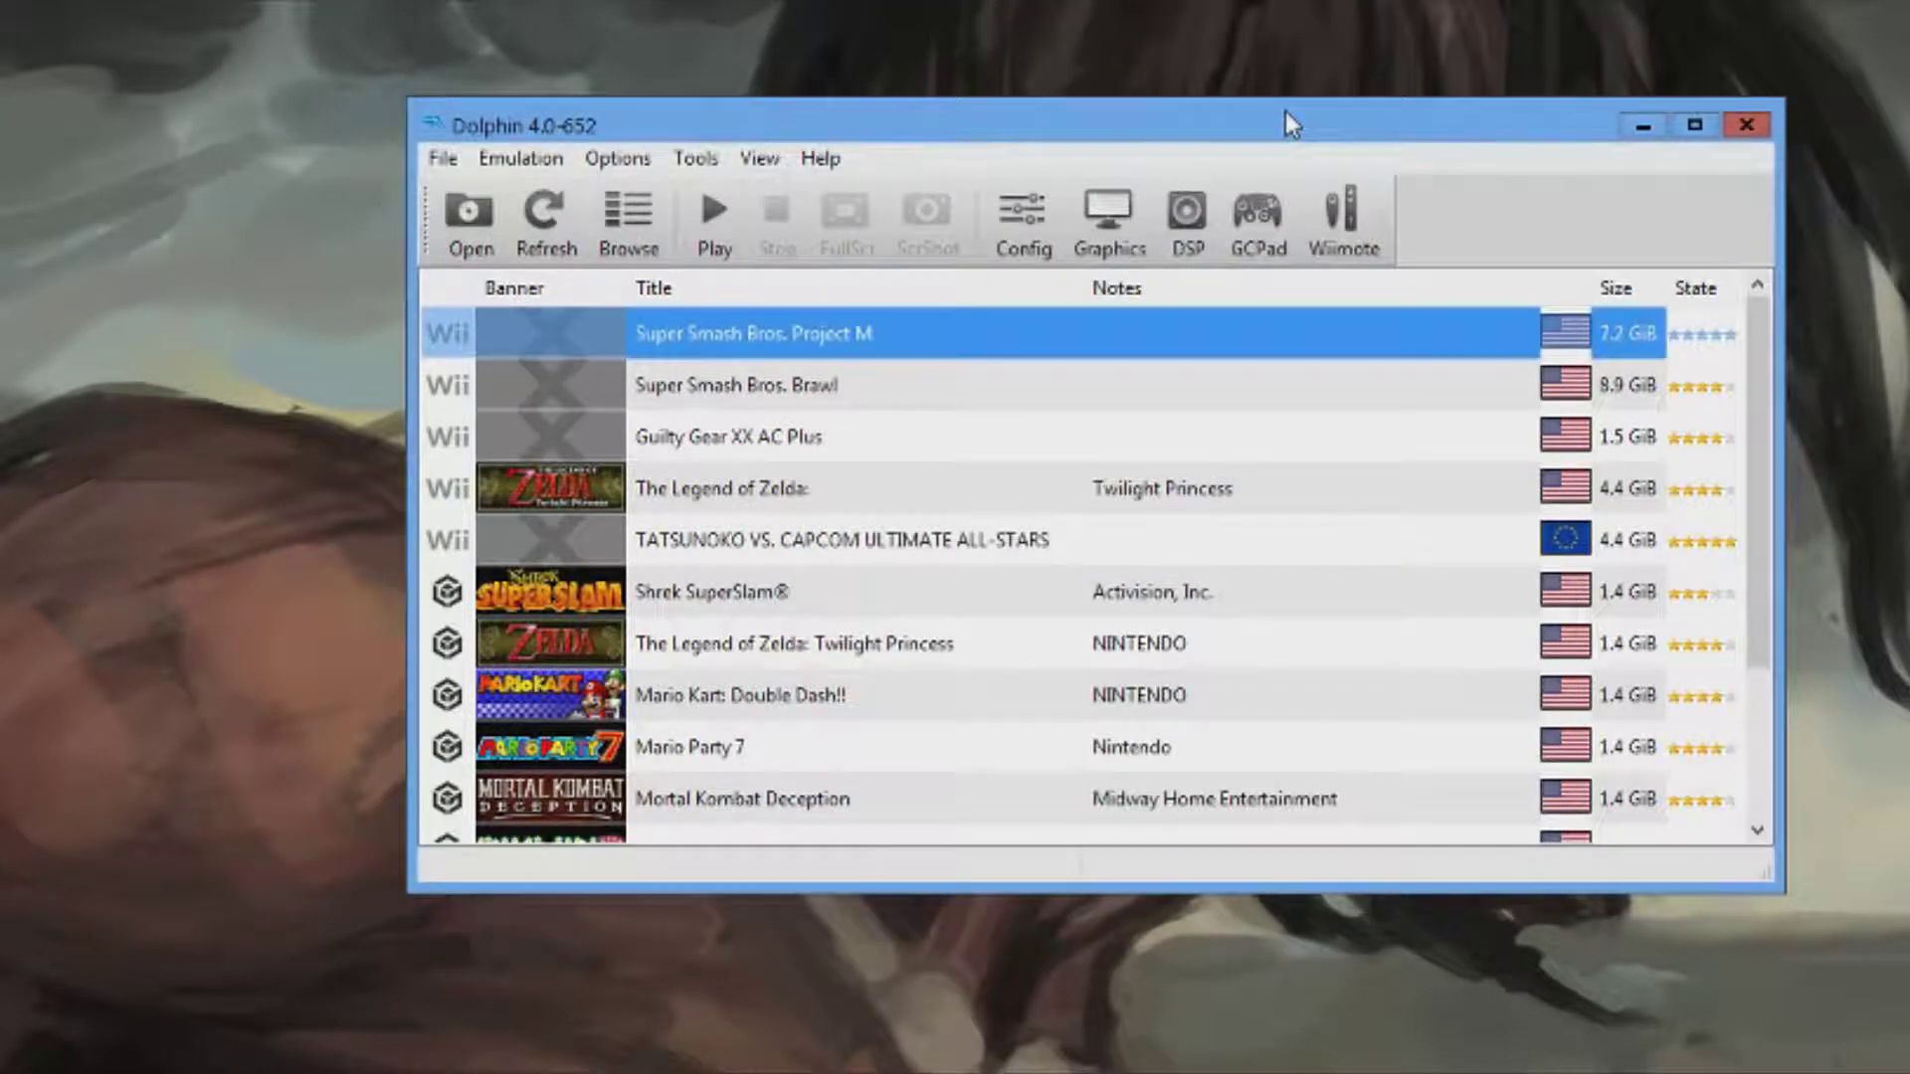
left_click(1109, 214)
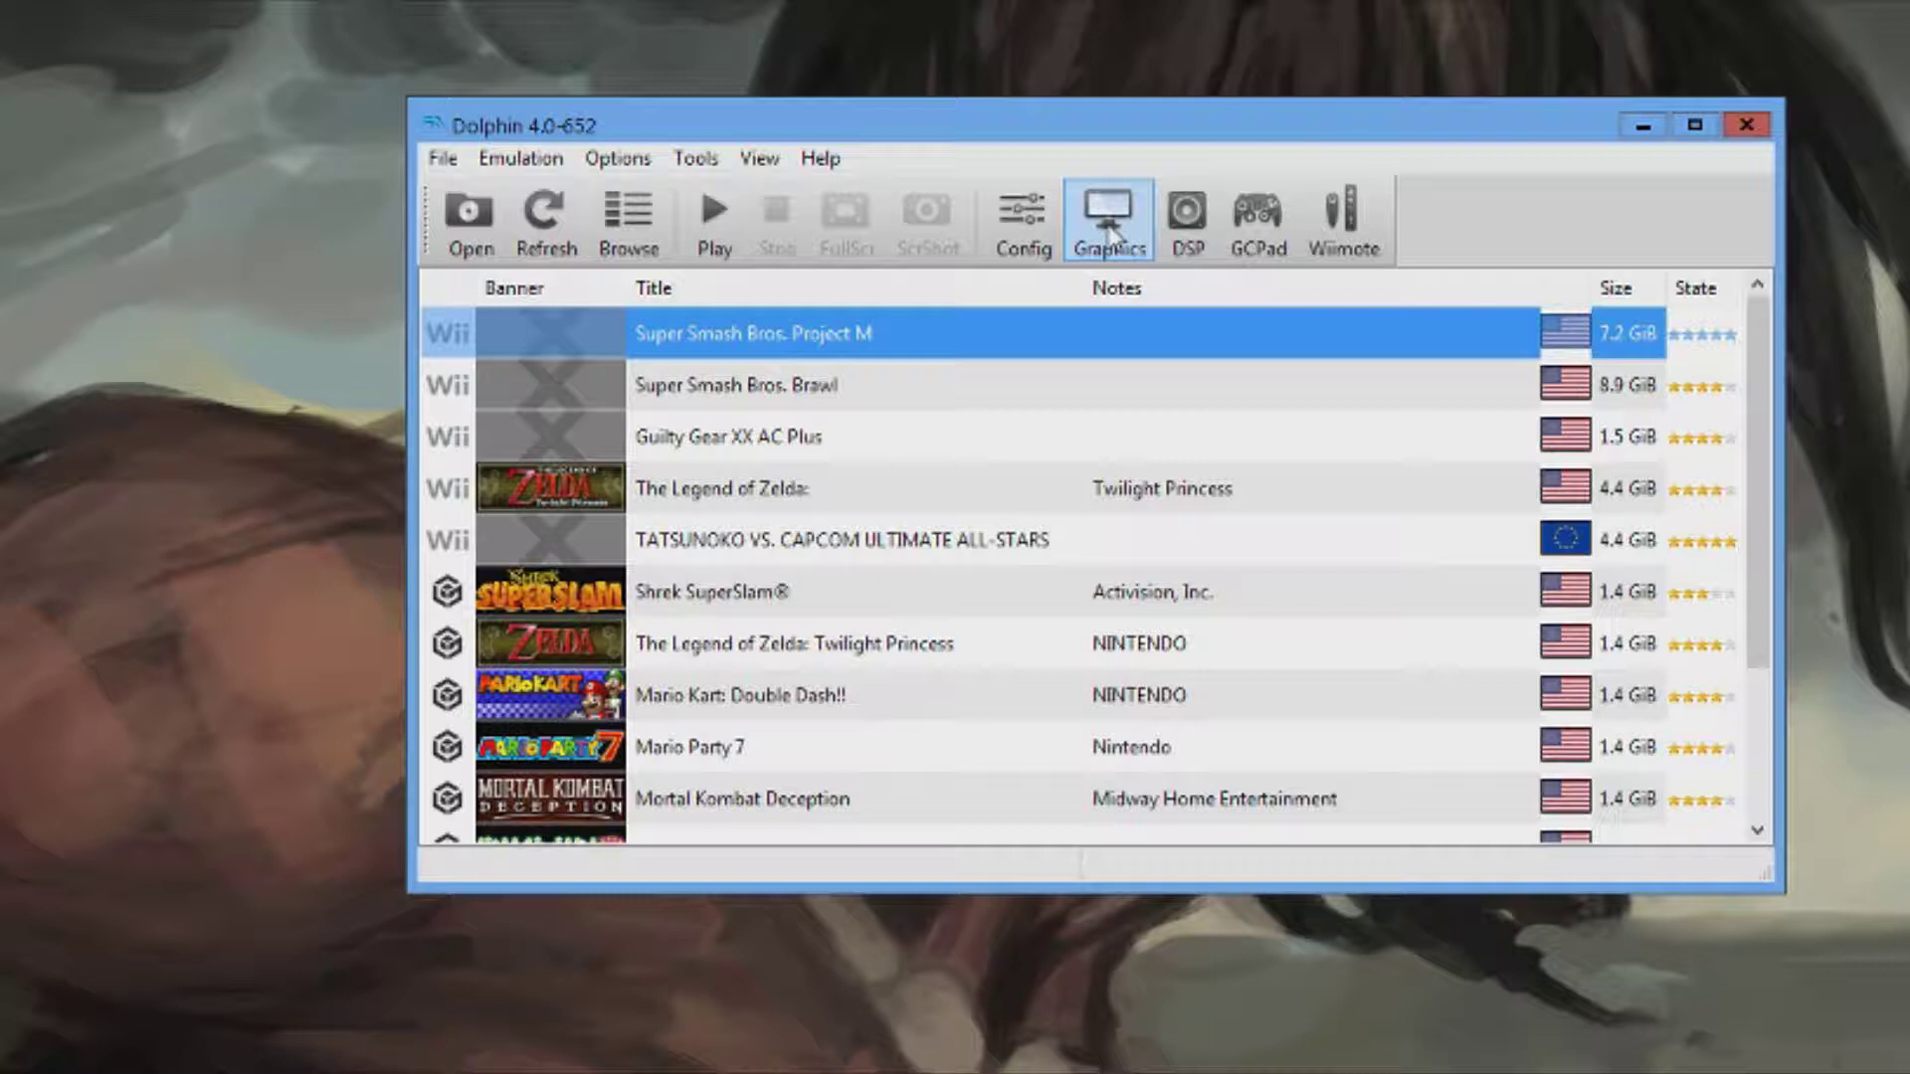
left_click(973, 88)
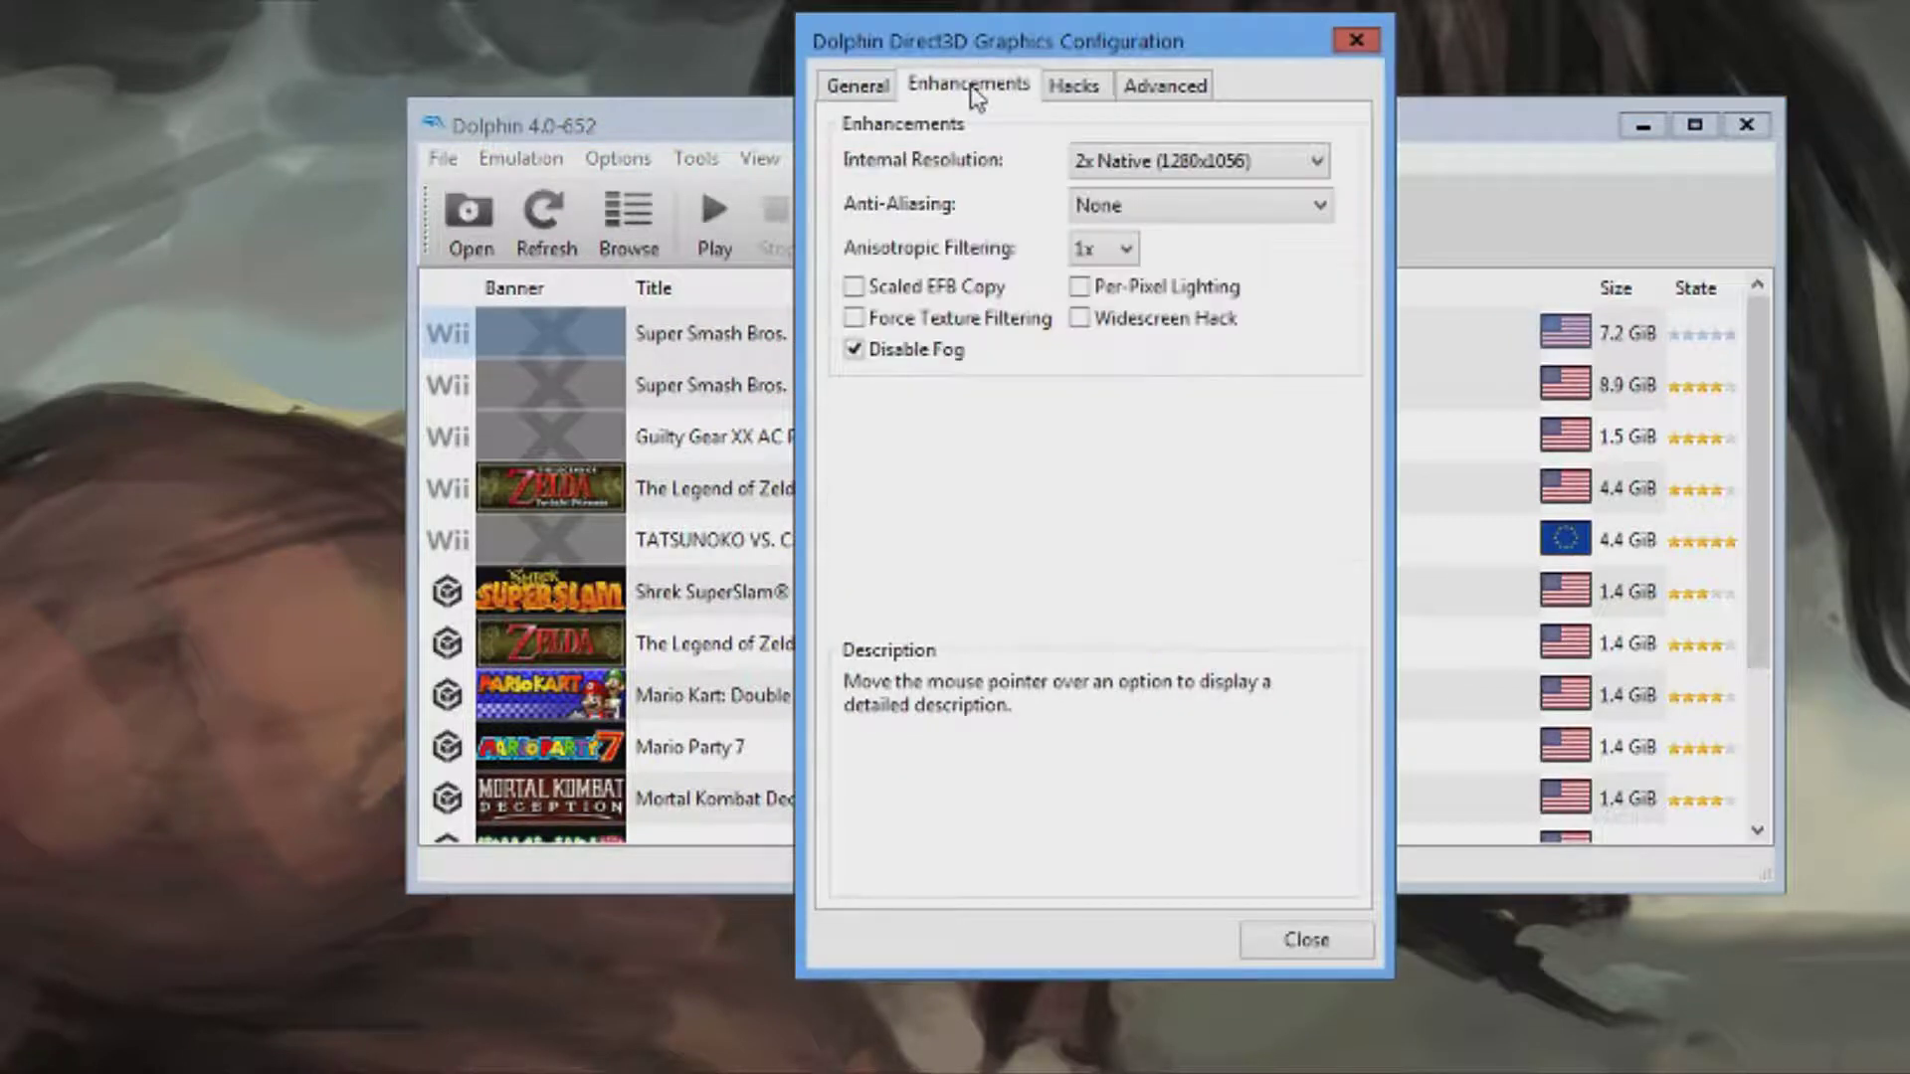
left_click(1116, 159)
left_click(1192, 203)
left_click(857, 85)
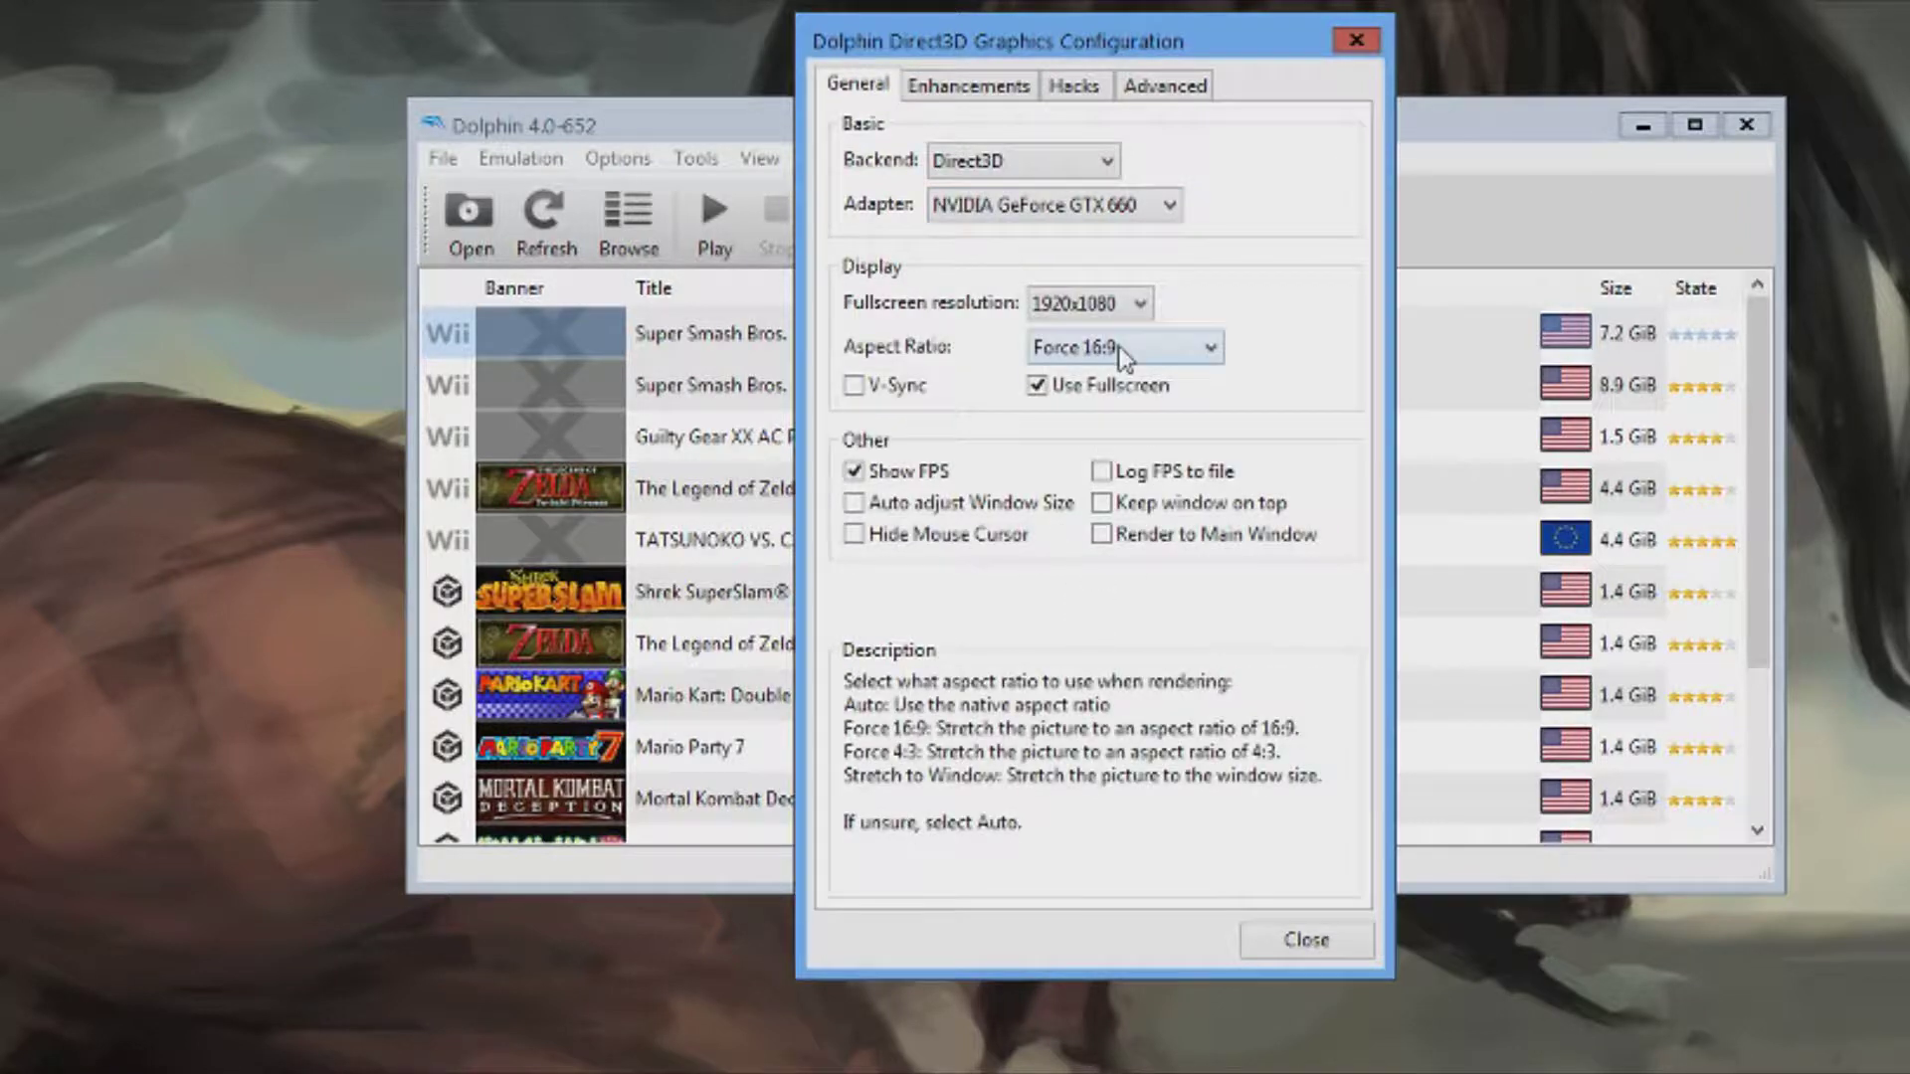
mouse_move(1054, 310)
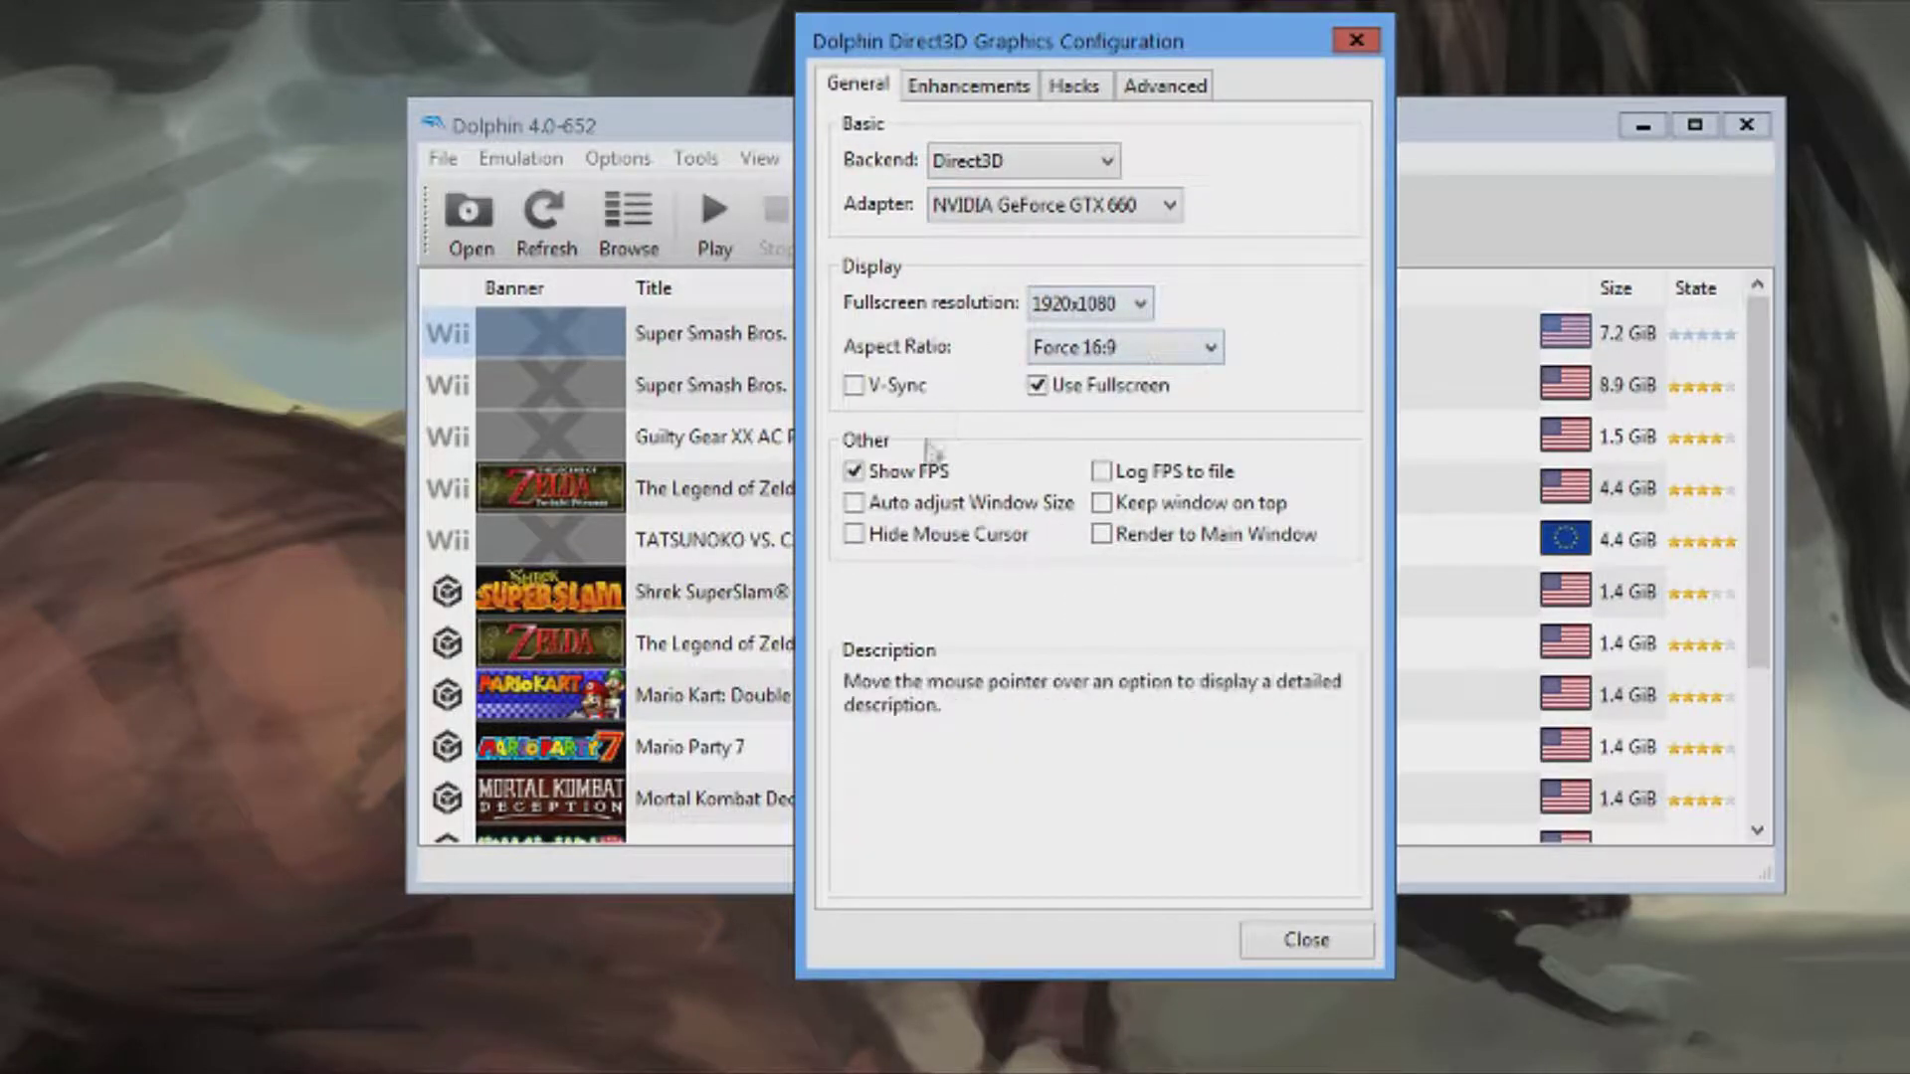
left_click(950, 88)
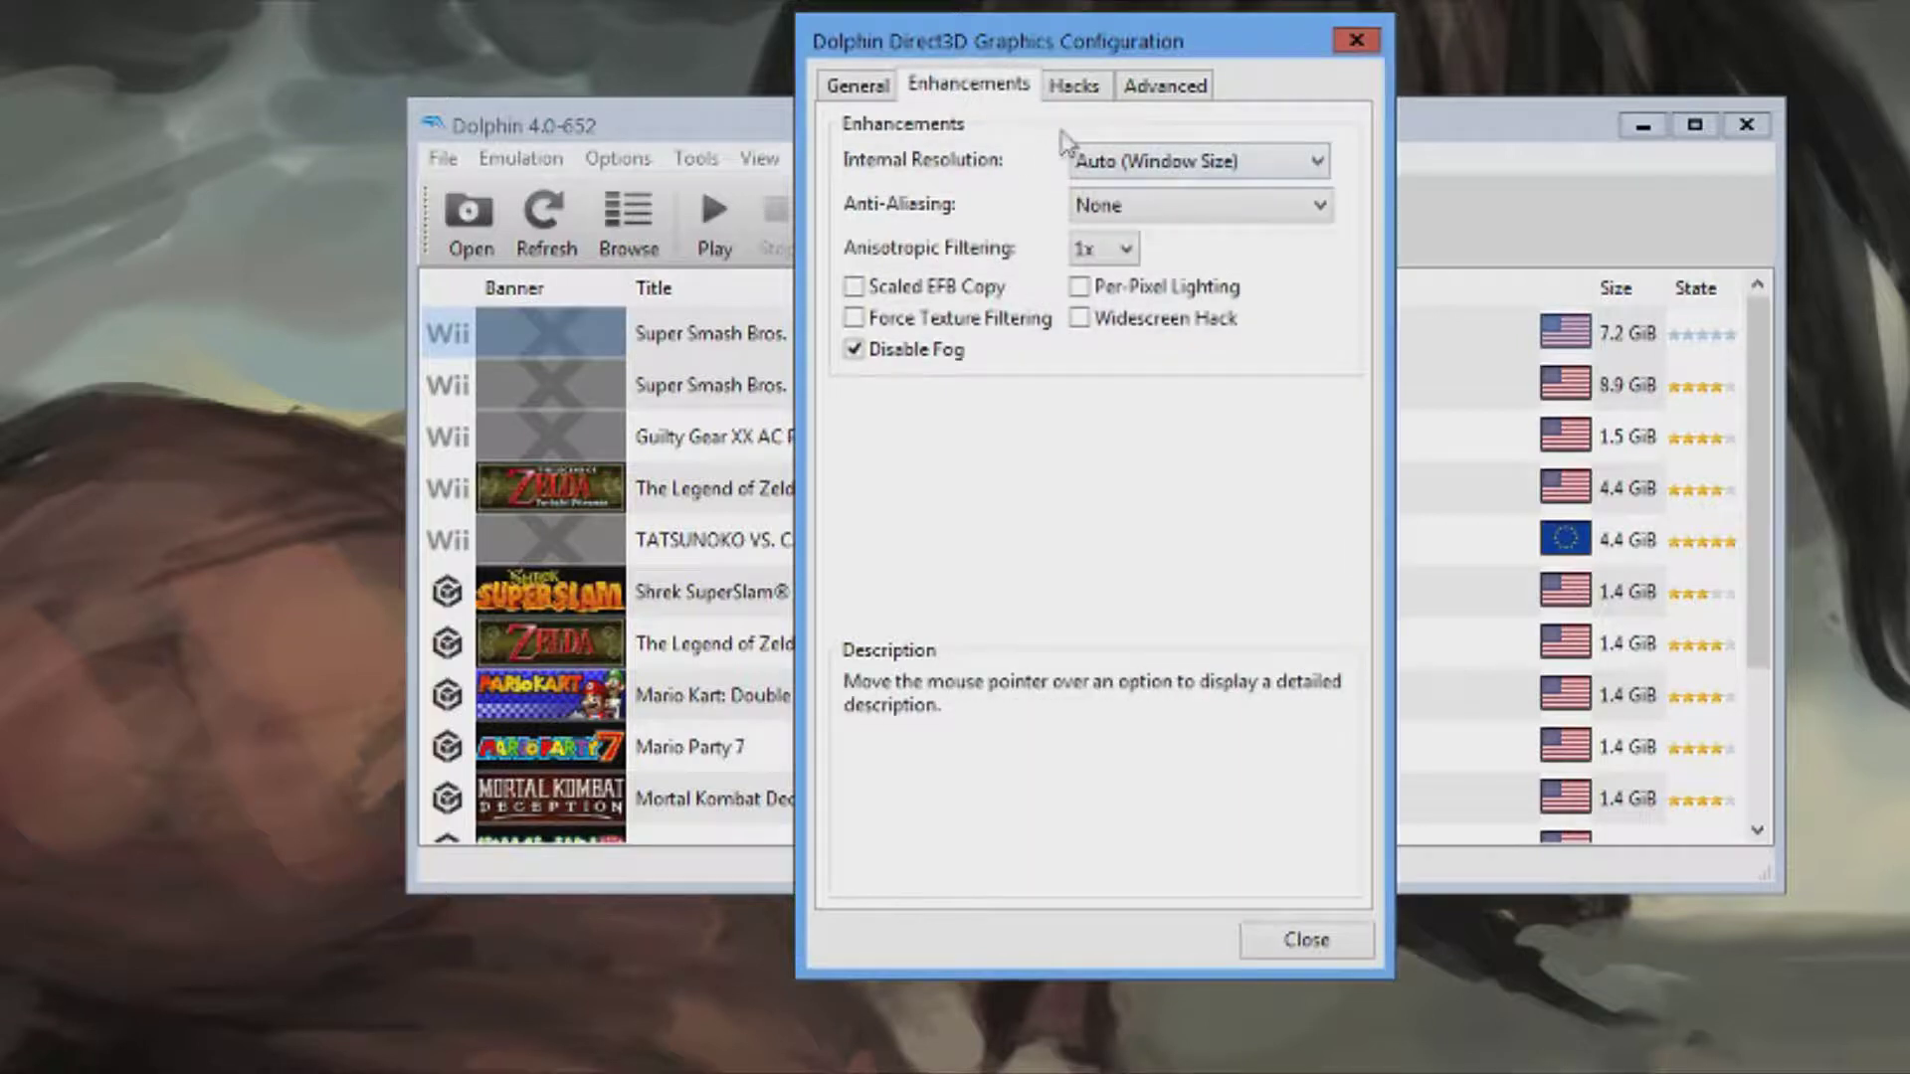
mouse_move(1222, 162)
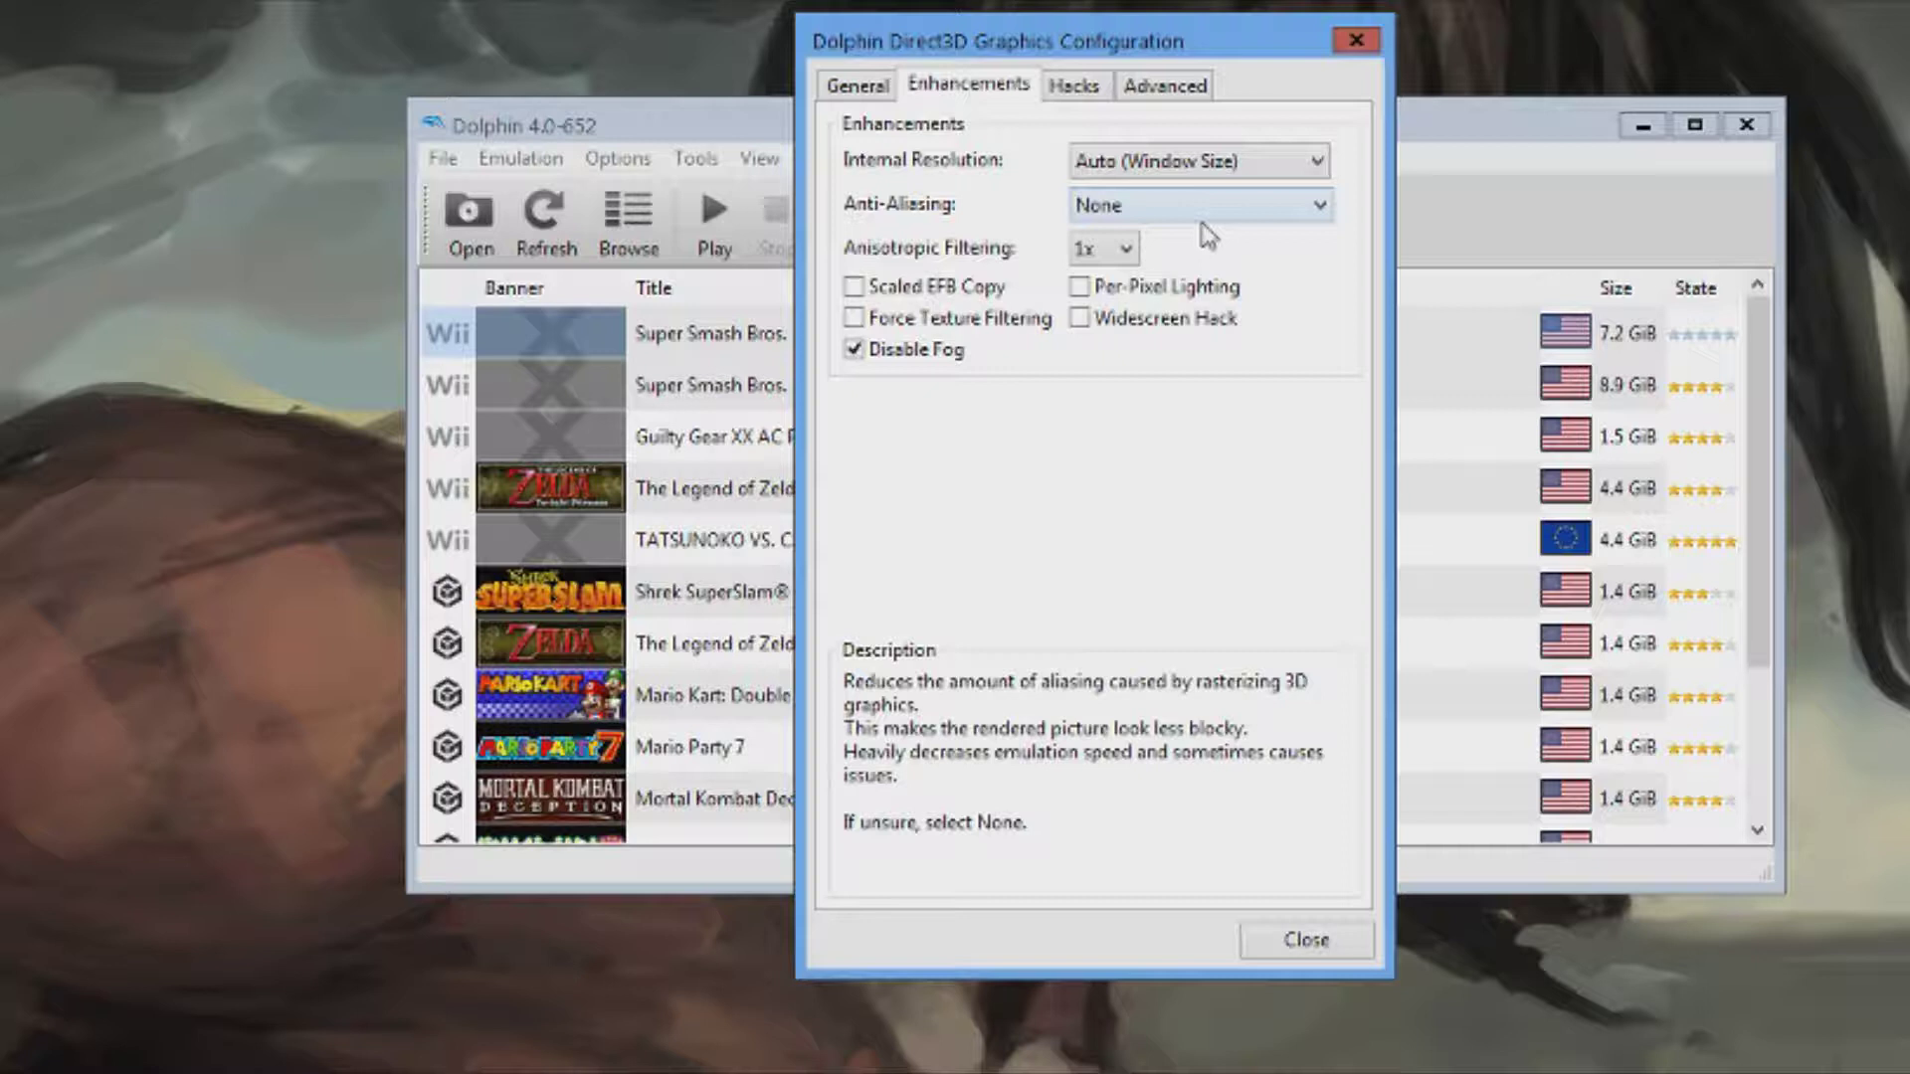
mouse_move(1099, 261)
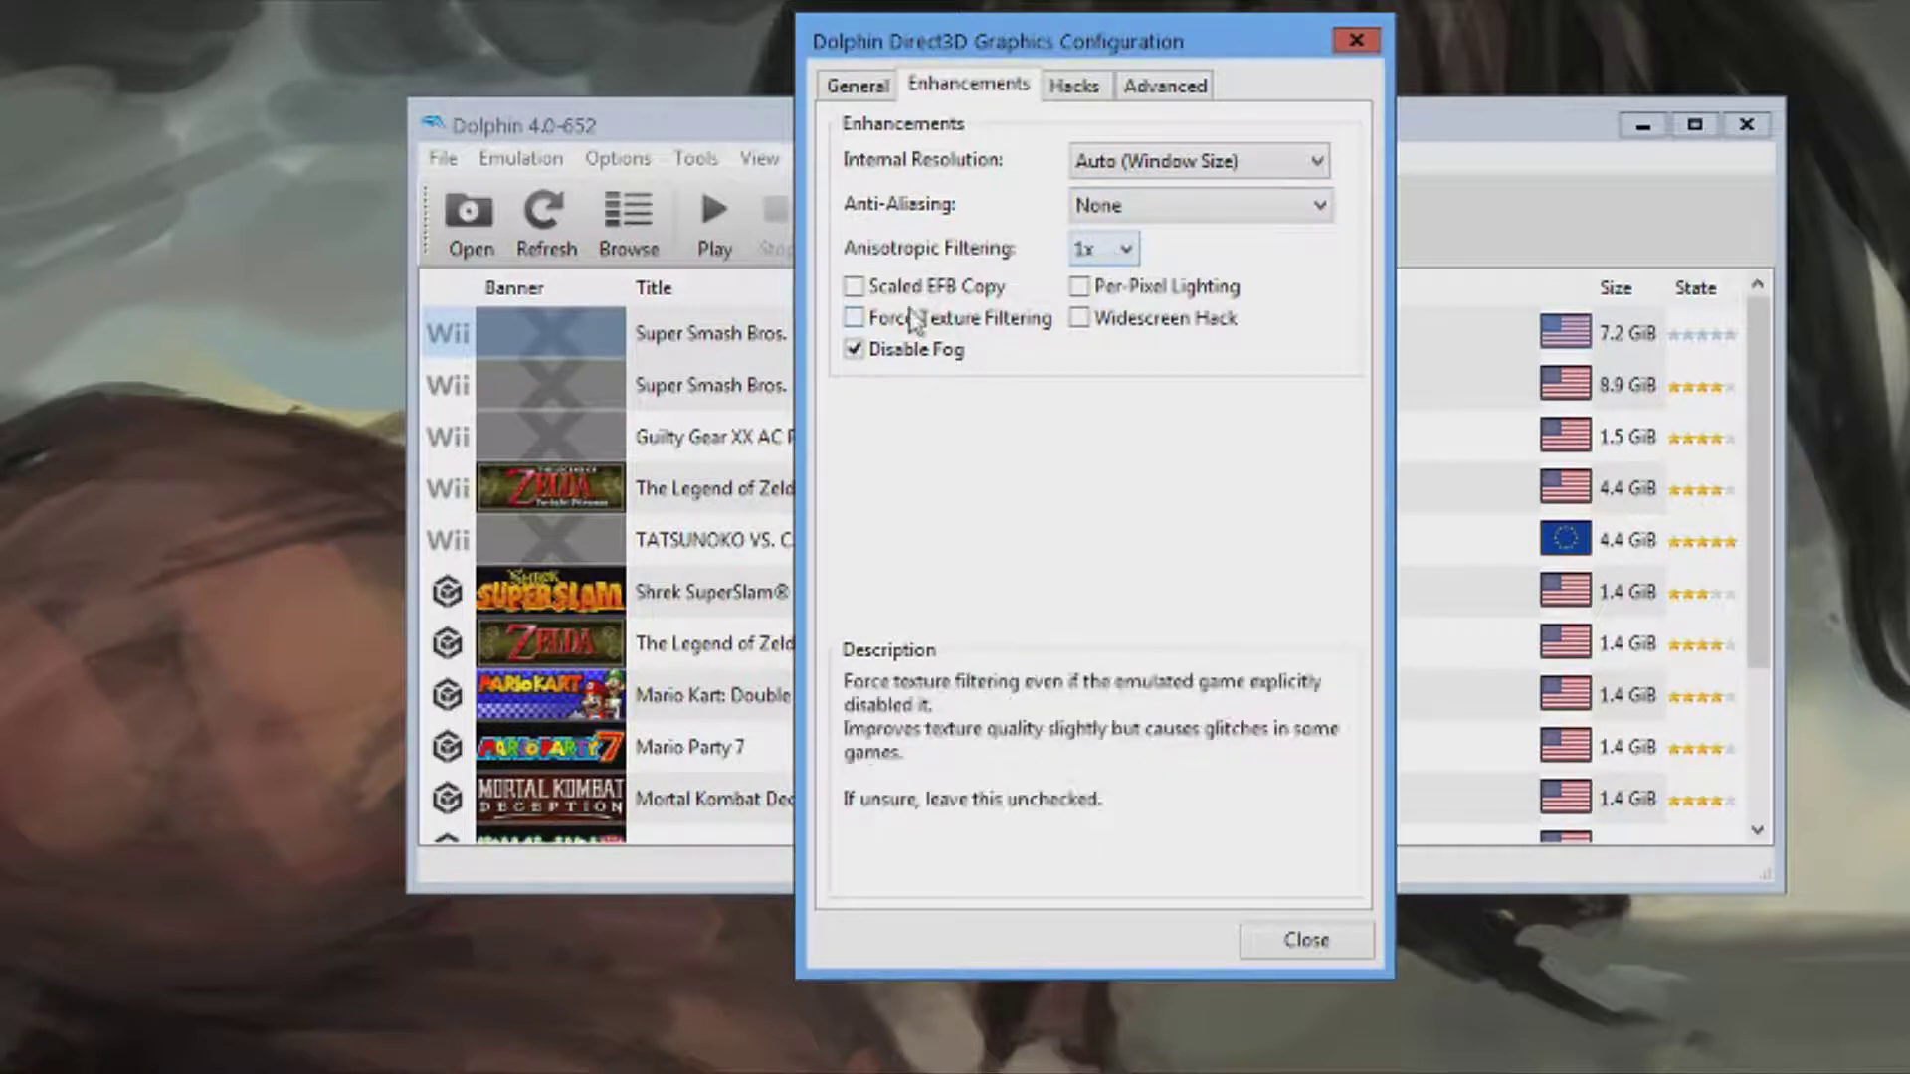
Check the Hacks and Advanced graphics options, then close the graphics settings.
left_click(1086, 95)
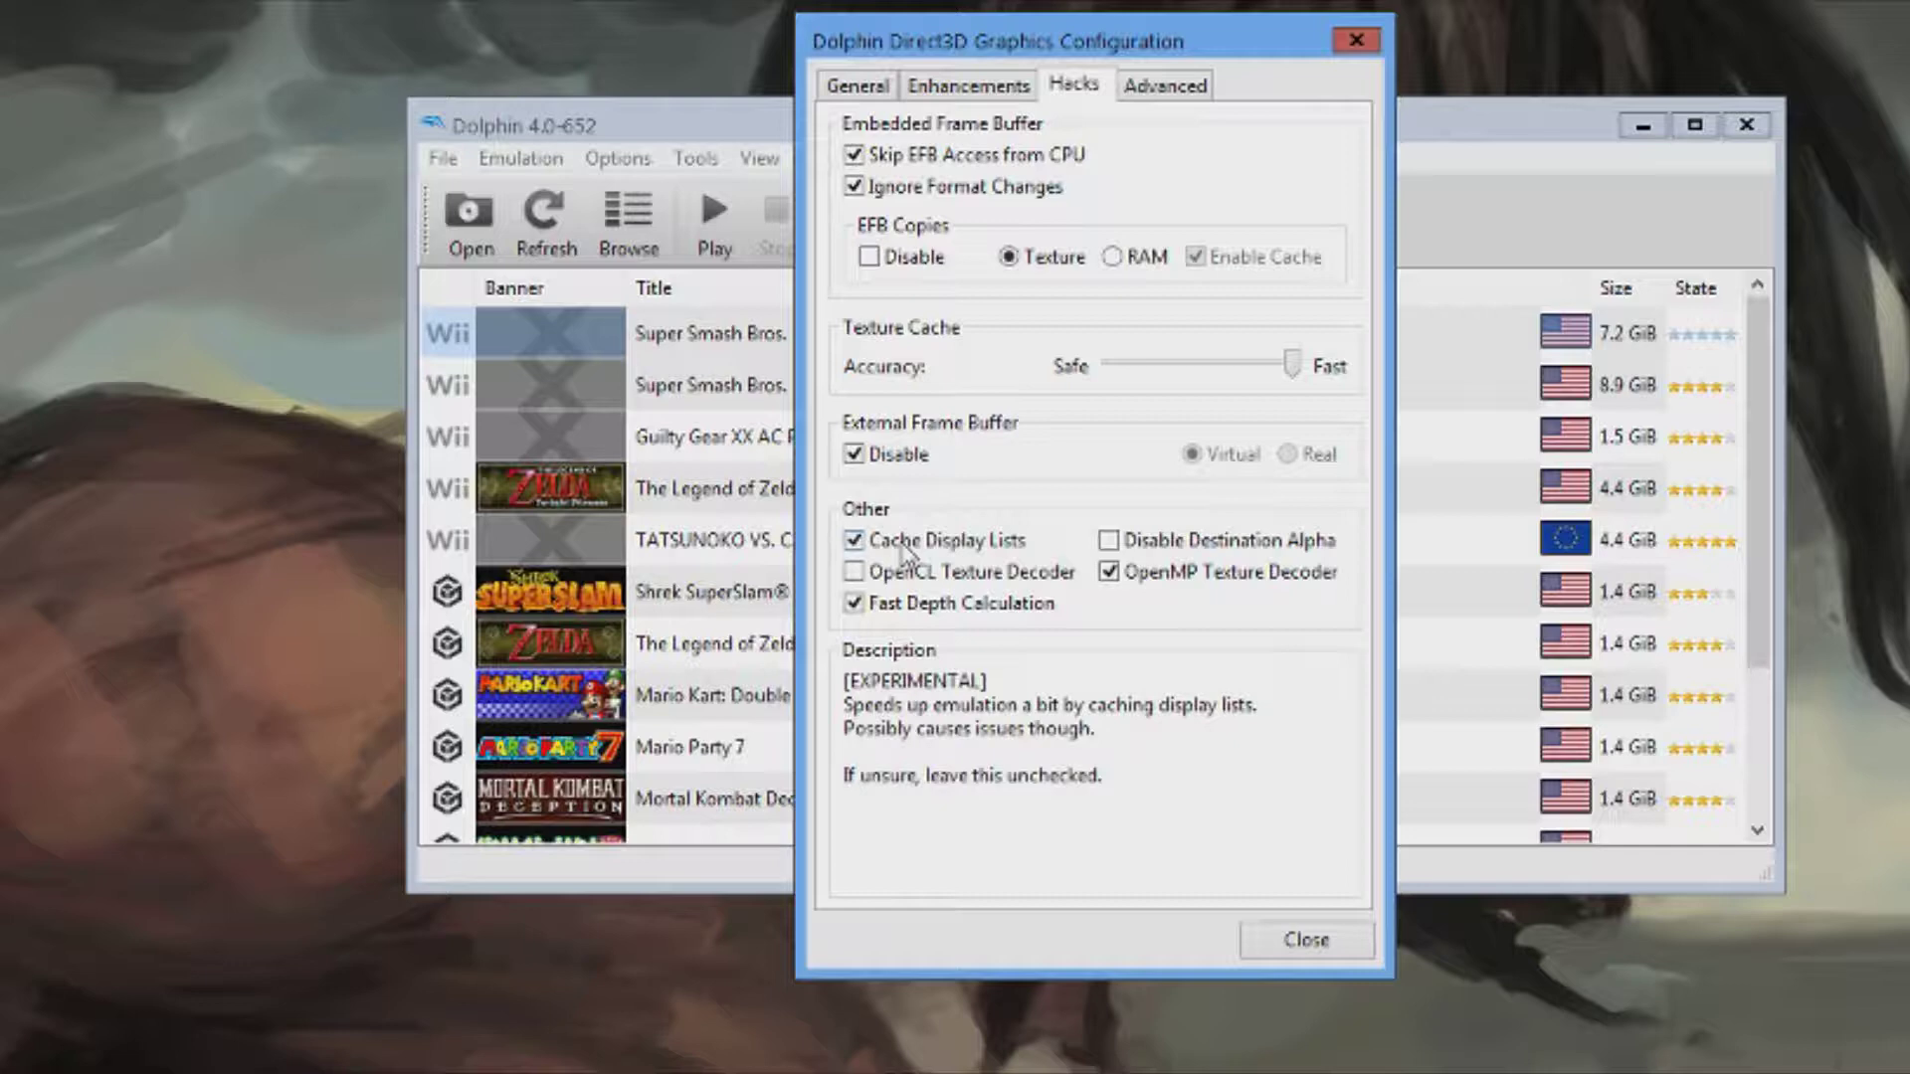
left_click(1179, 91)
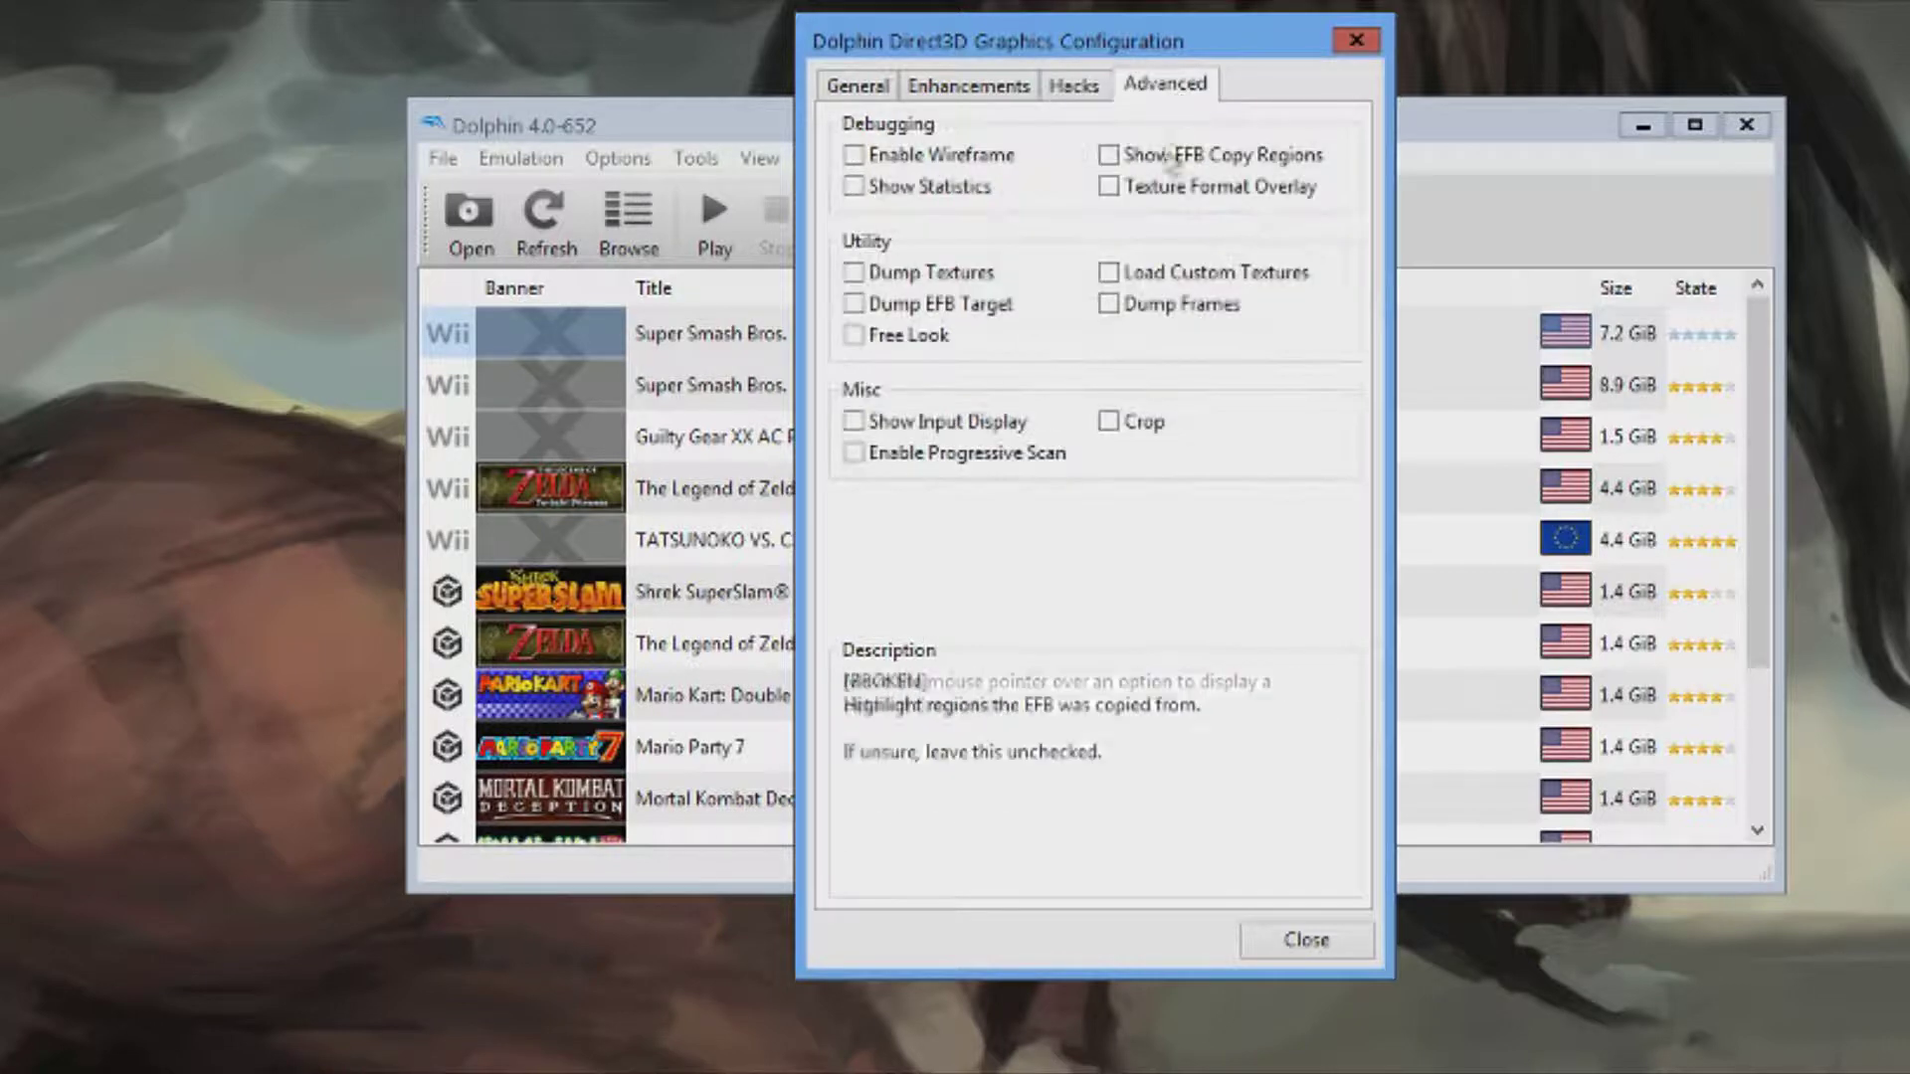
left_click(1356, 40)
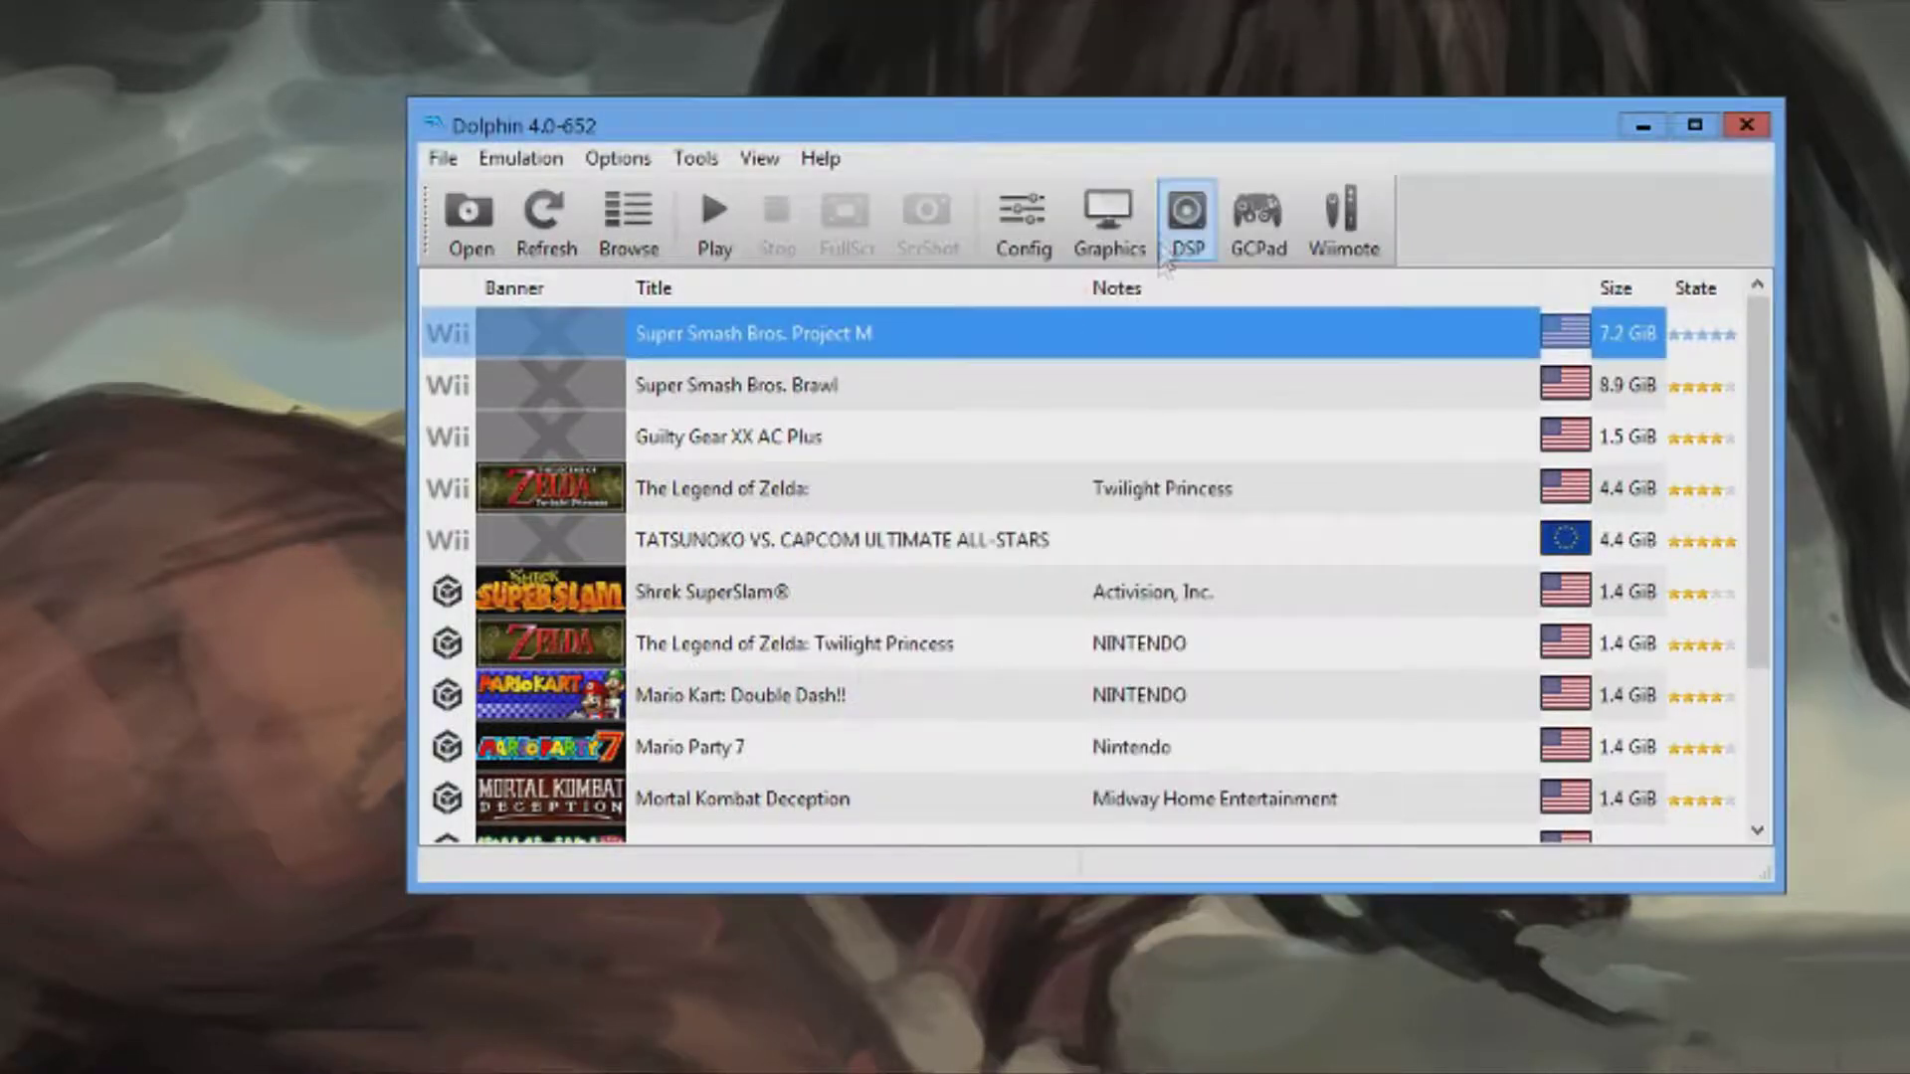
In Config, keep Memory Card in GameCube Slot A and view the Wii settings.
left_click(1033, 220)
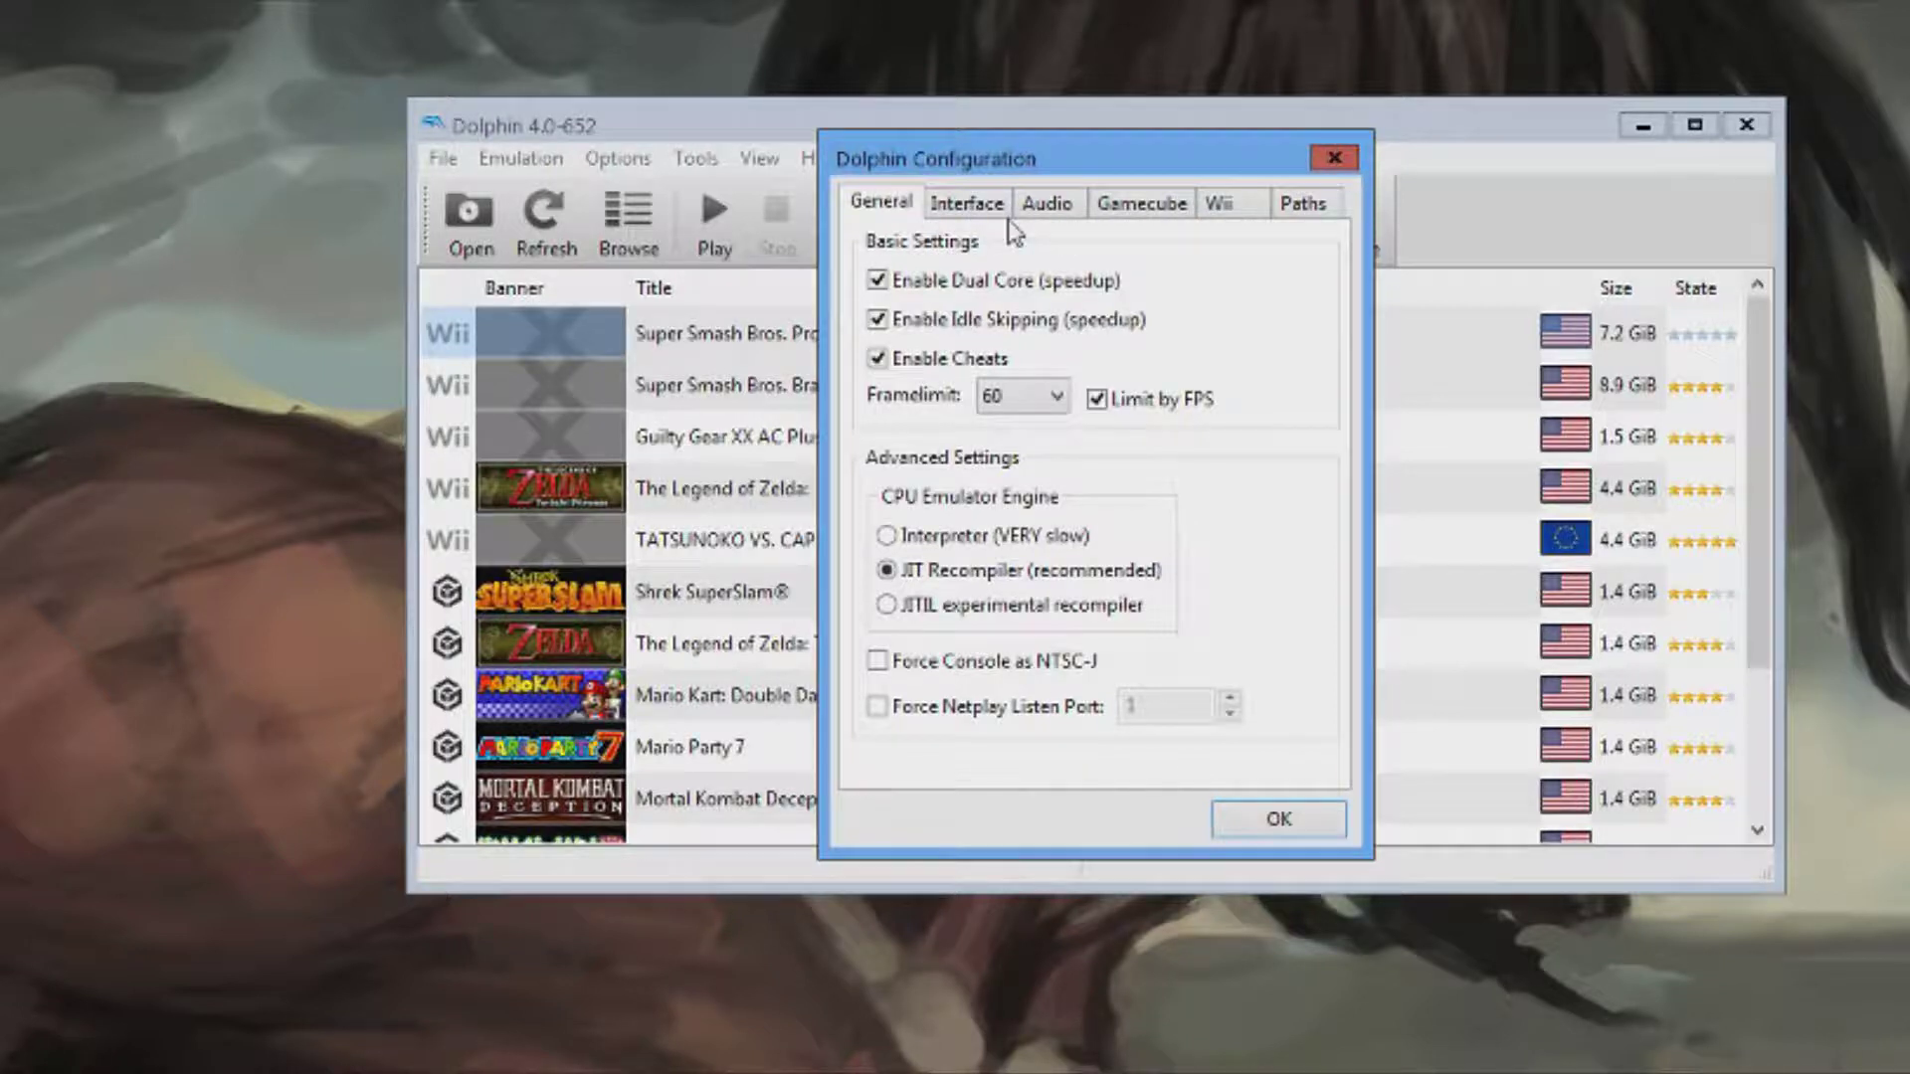
left_click(1166, 203)
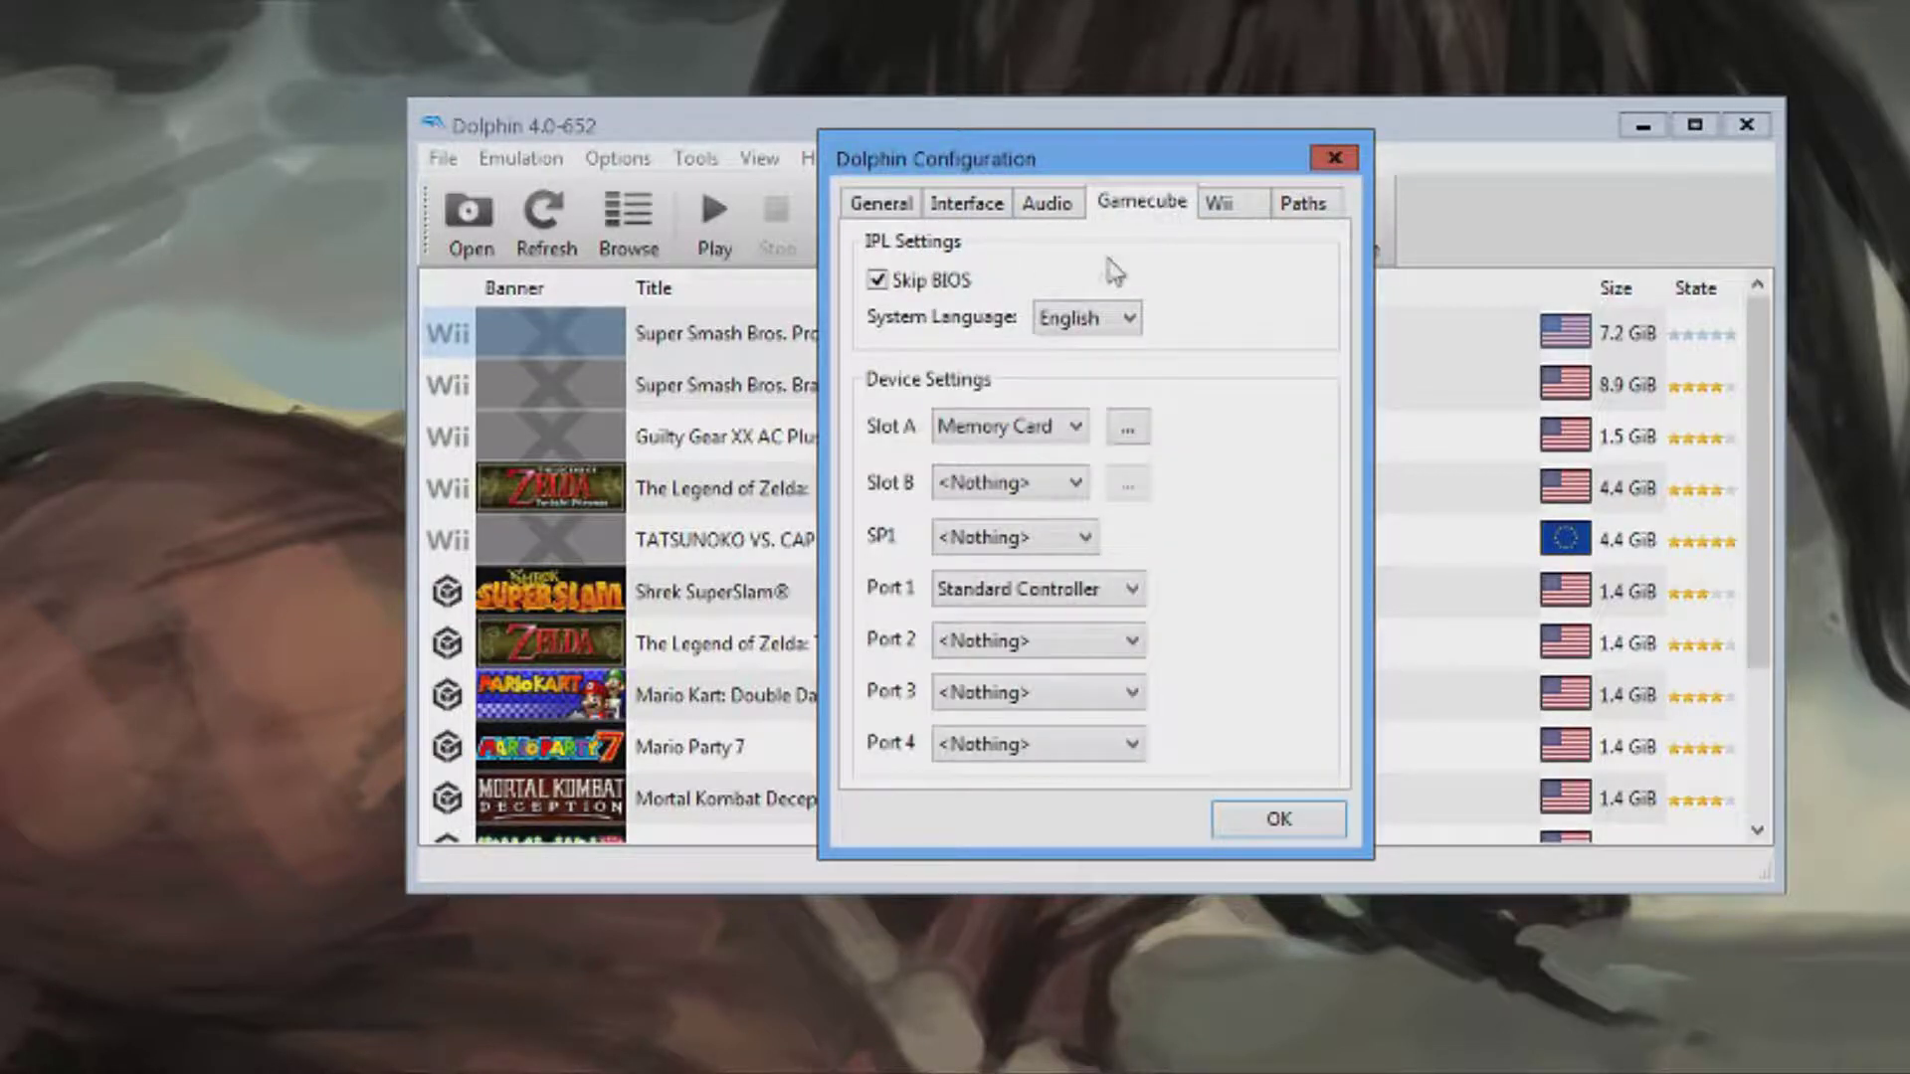
left_click(1026, 440)
left_click(1024, 436)
left_click(1222, 205)
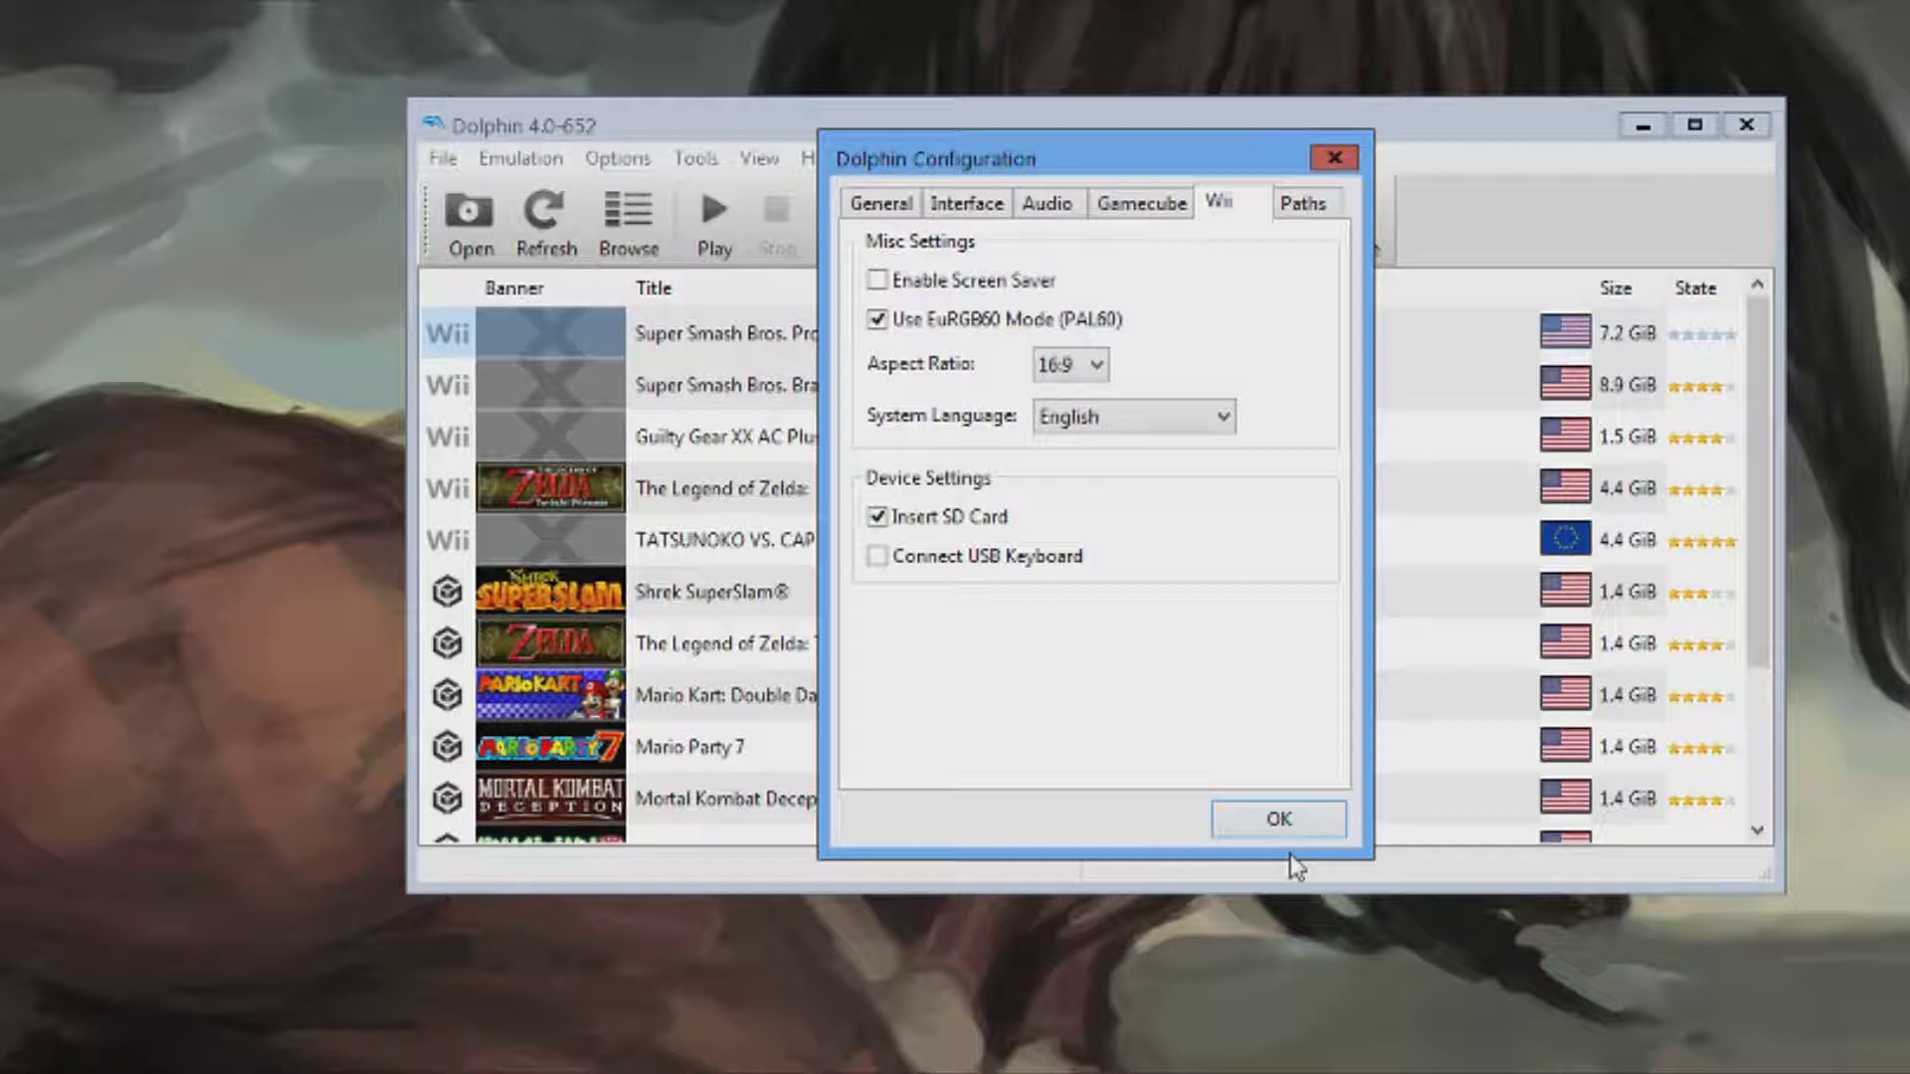
Save the configuration with OK and dismiss the menu opened afterward.
left_click(1286, 826)
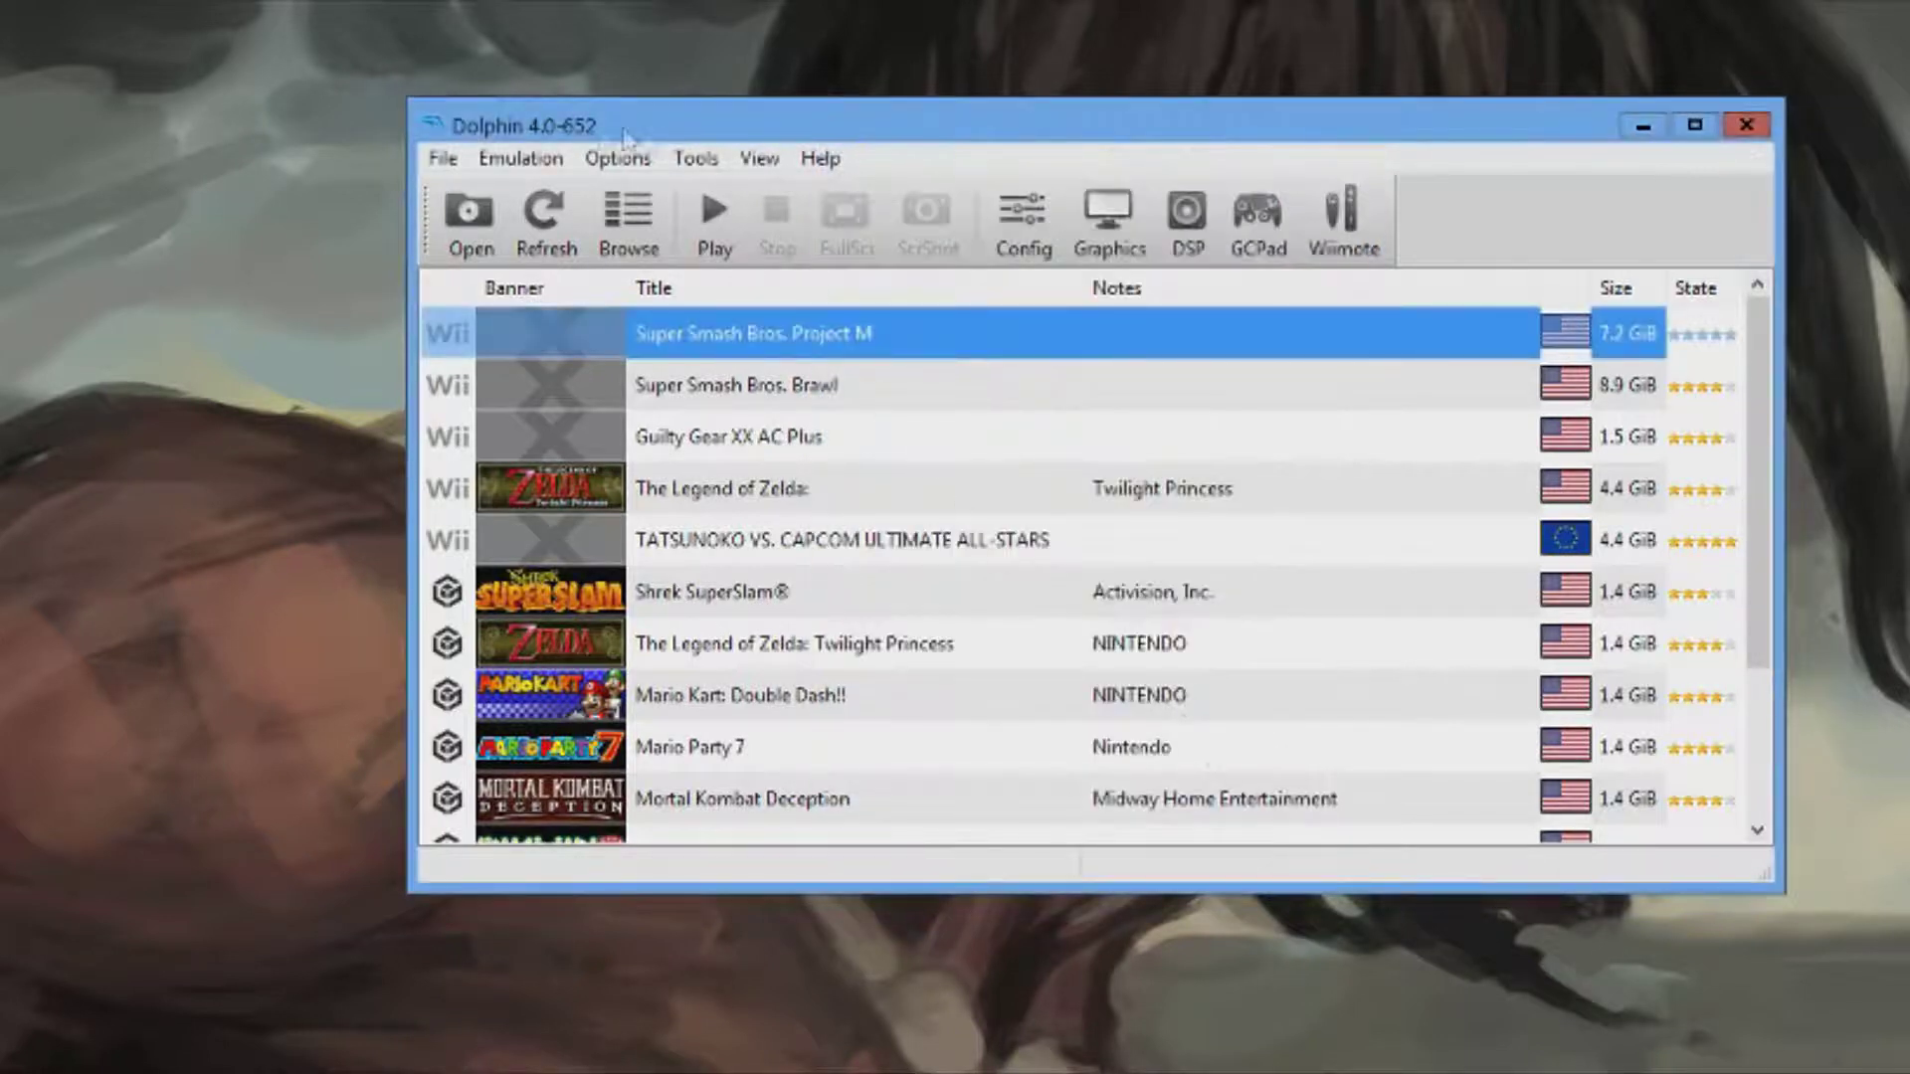
left_click(447, 159)
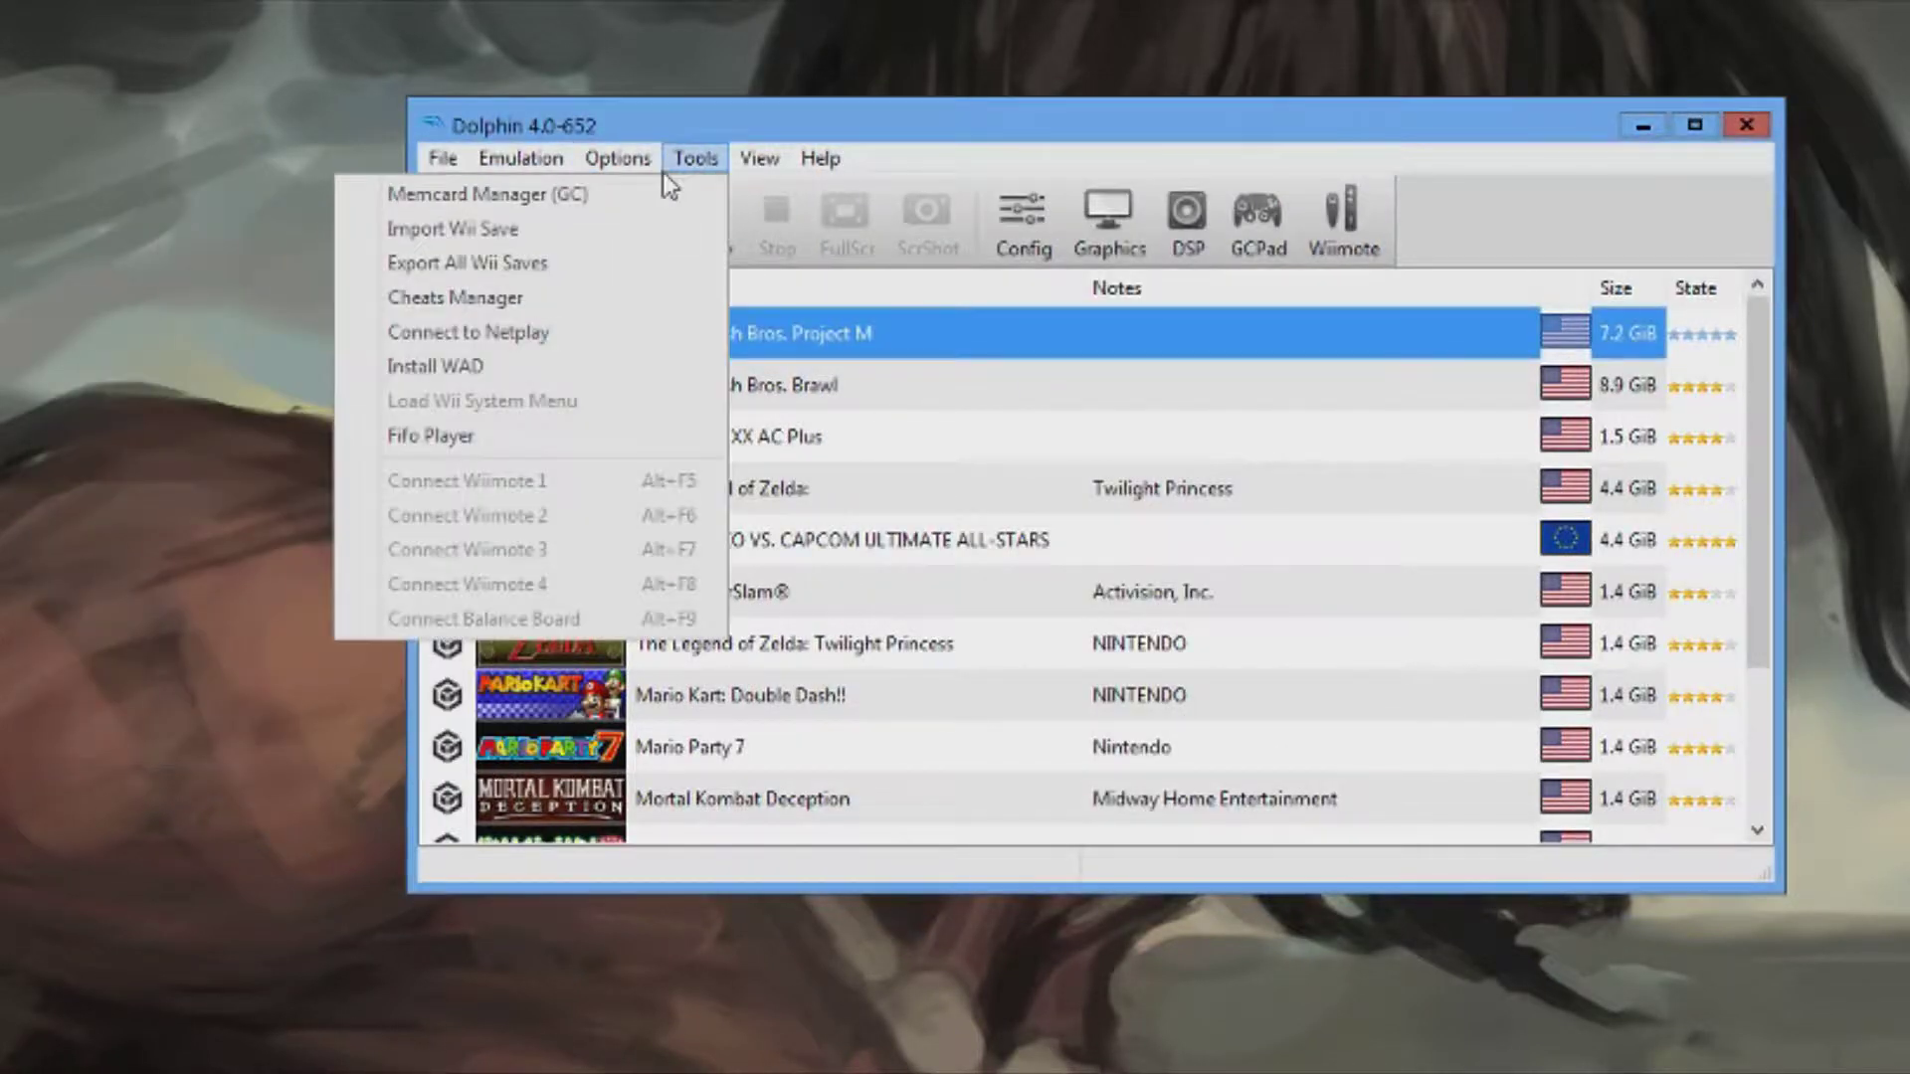
left_click(687, 164)
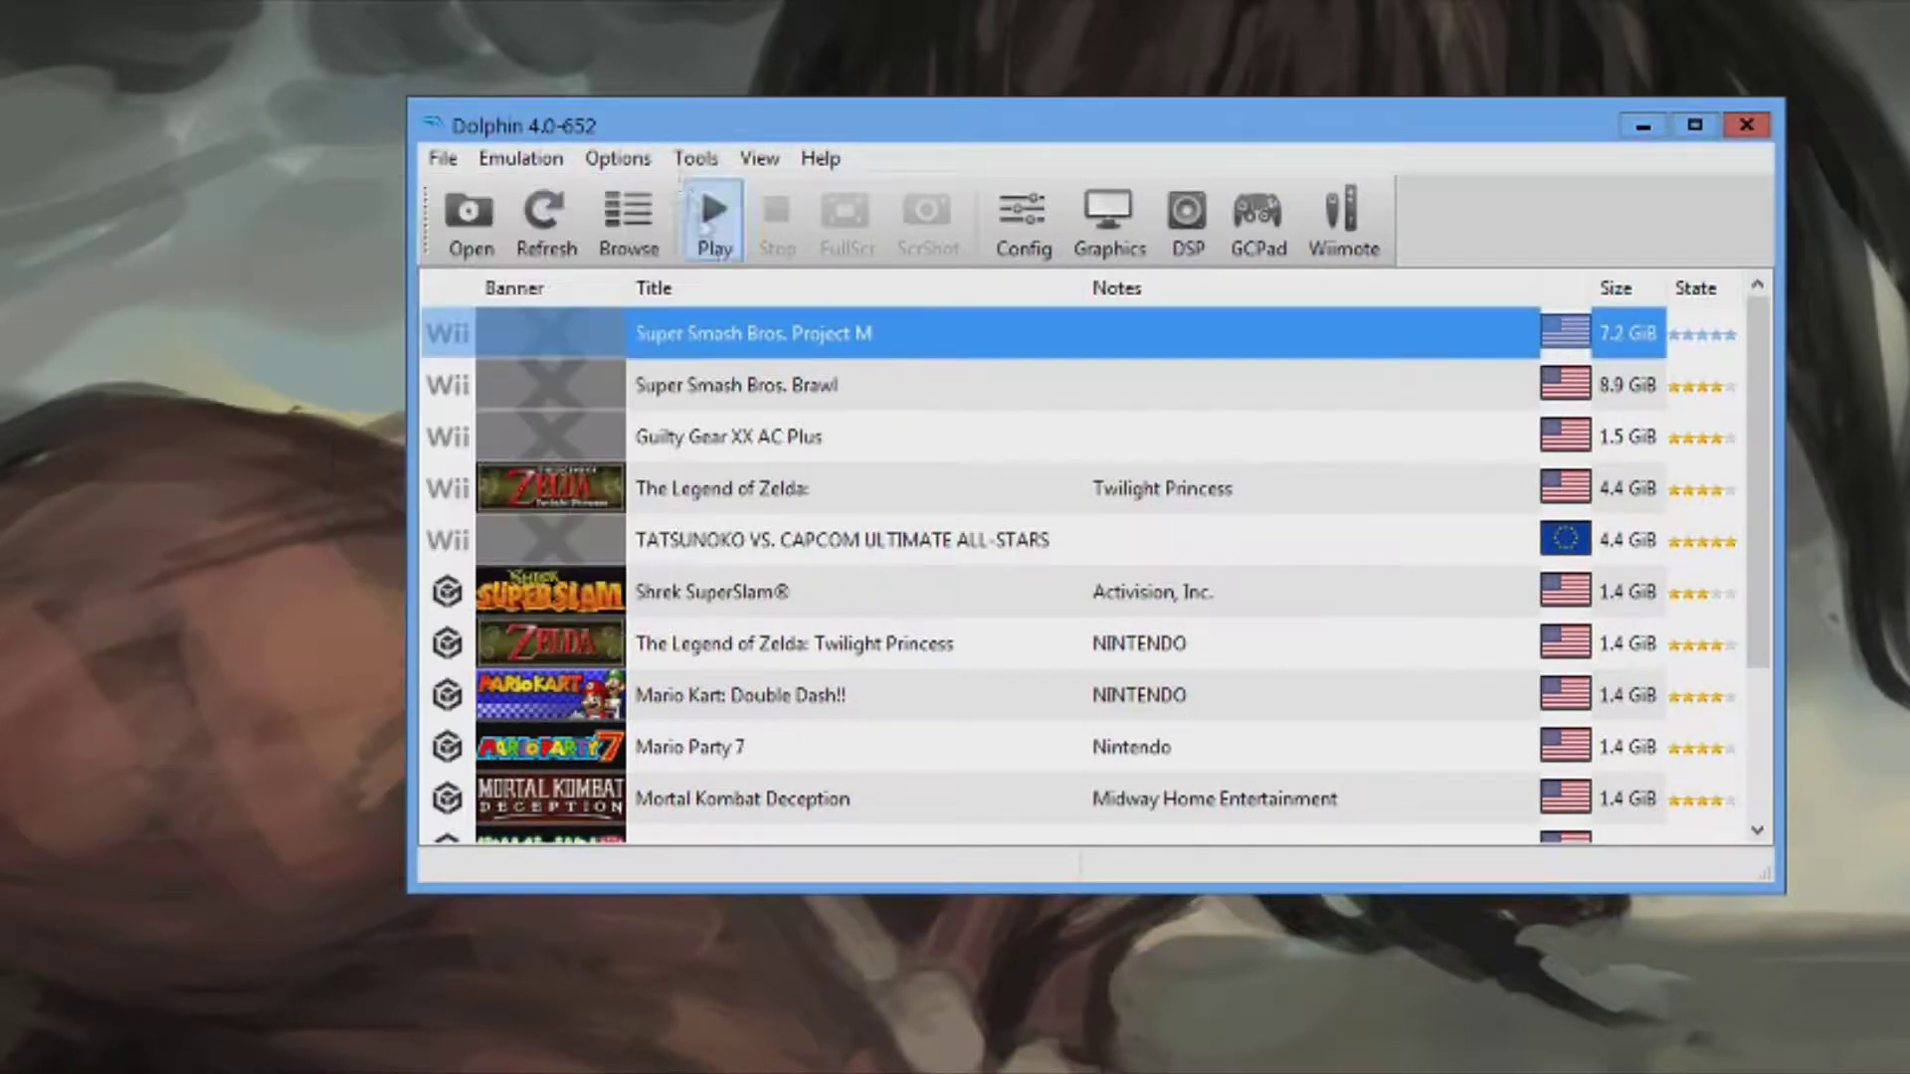
Host a NetPlay game of Super Smash Bros. Project M and copy its host ID.
right_click(848, 343)
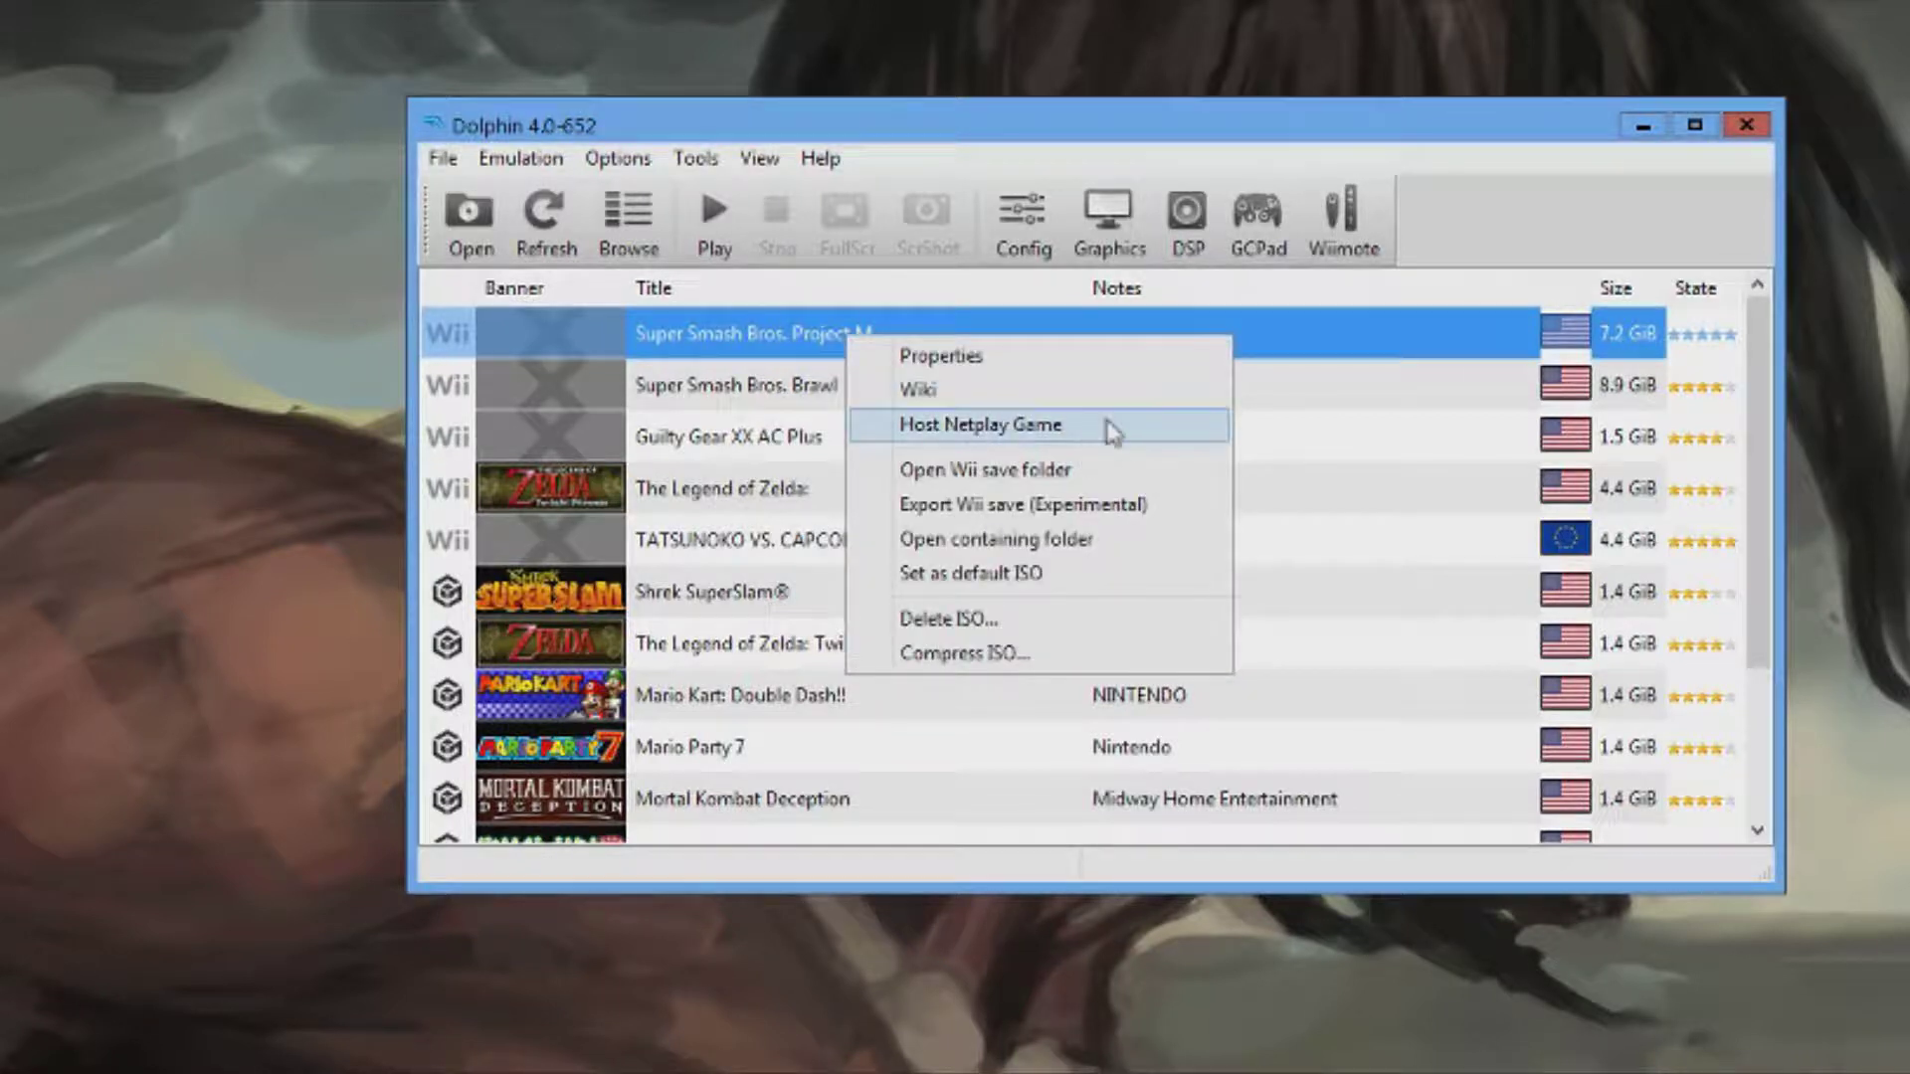
left_click(1014, 435)
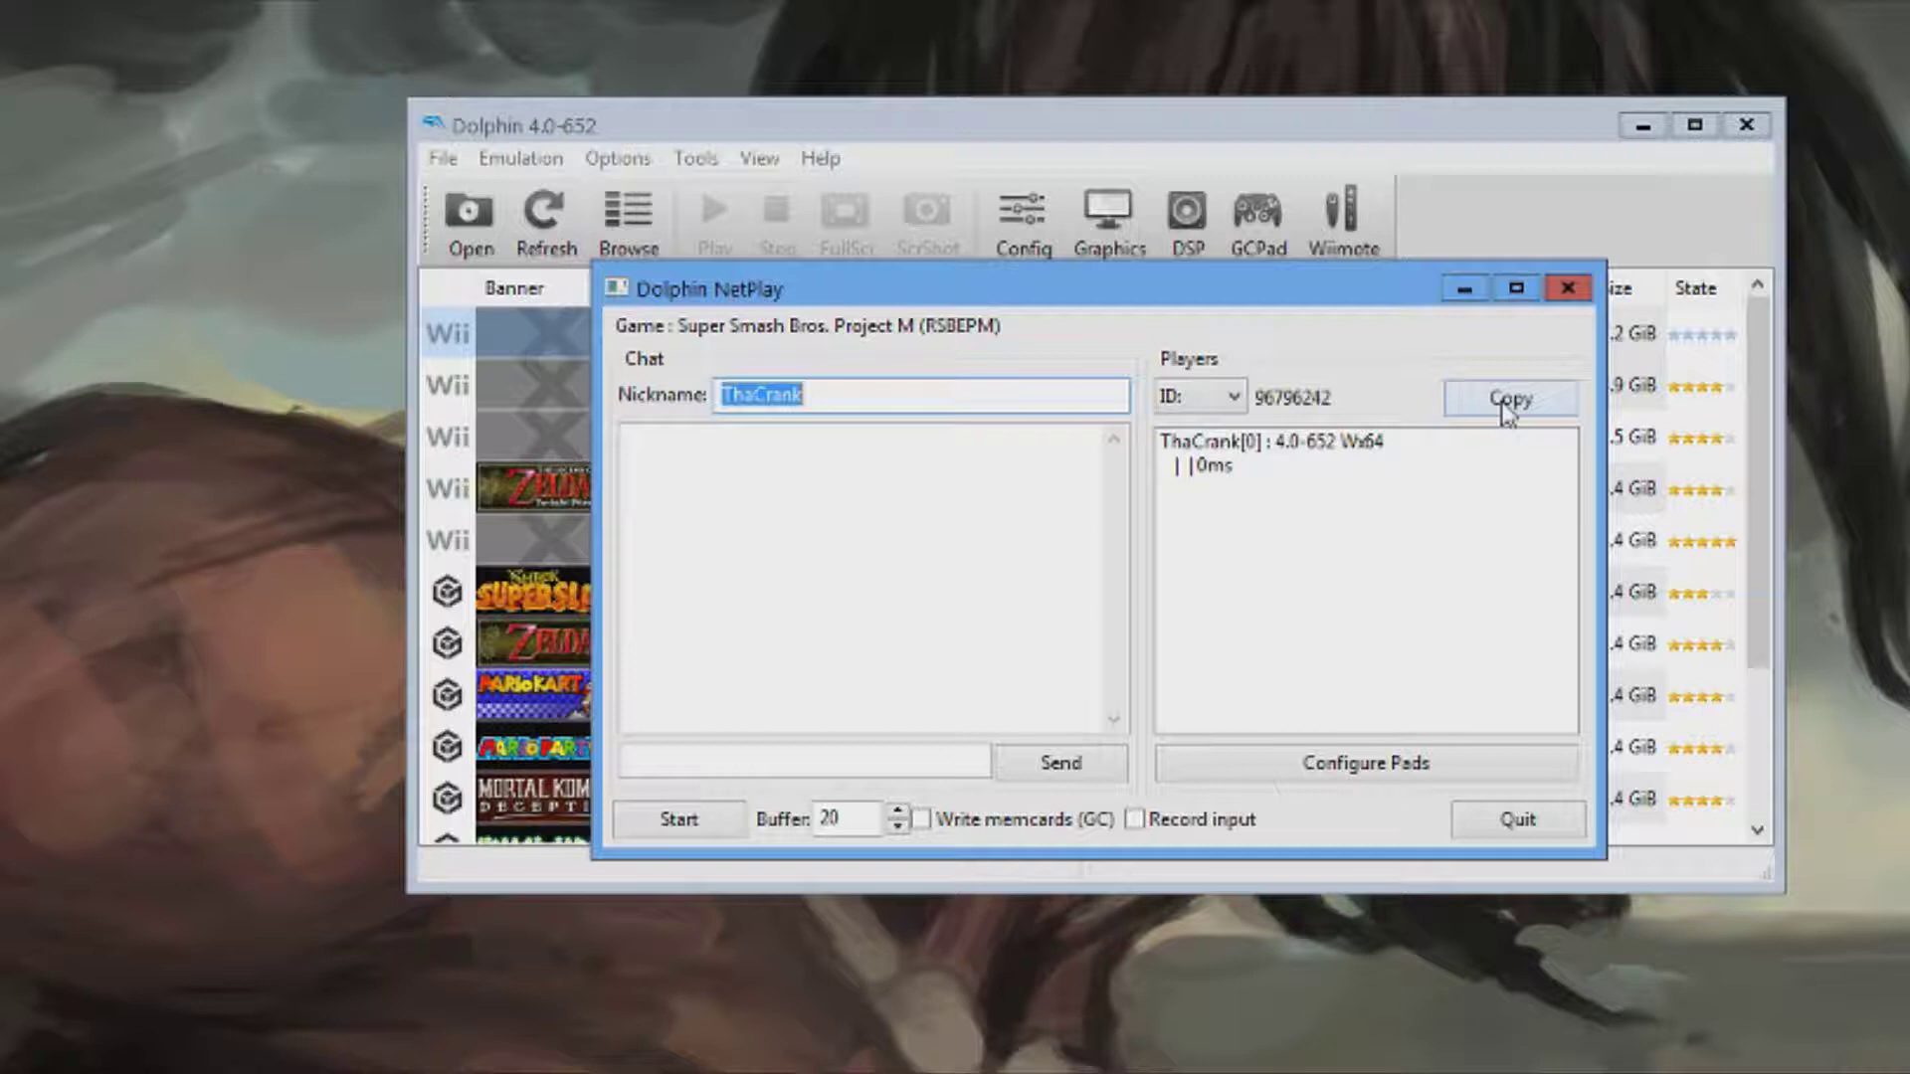
left_click(1510, 401)
left_click(1471, 822)
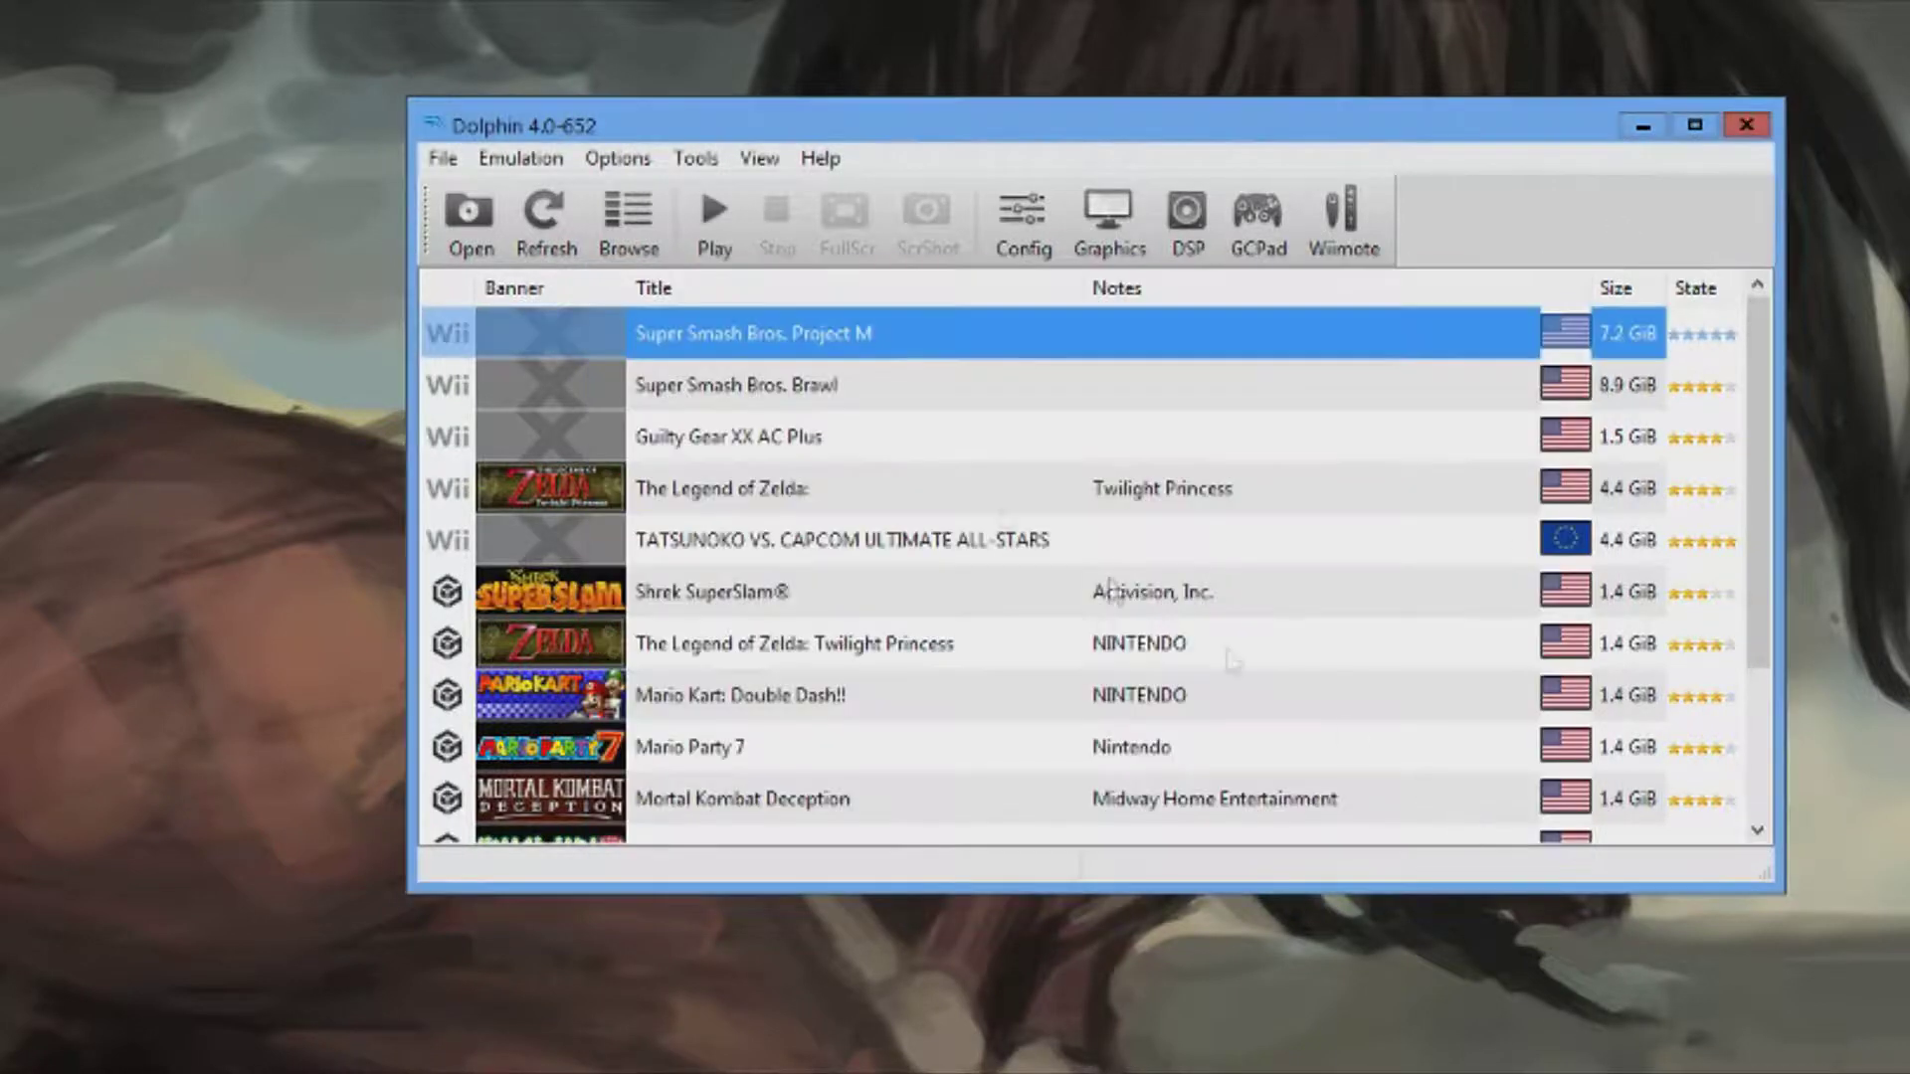
left_click(637, 158)
mouse_move(694, 158)
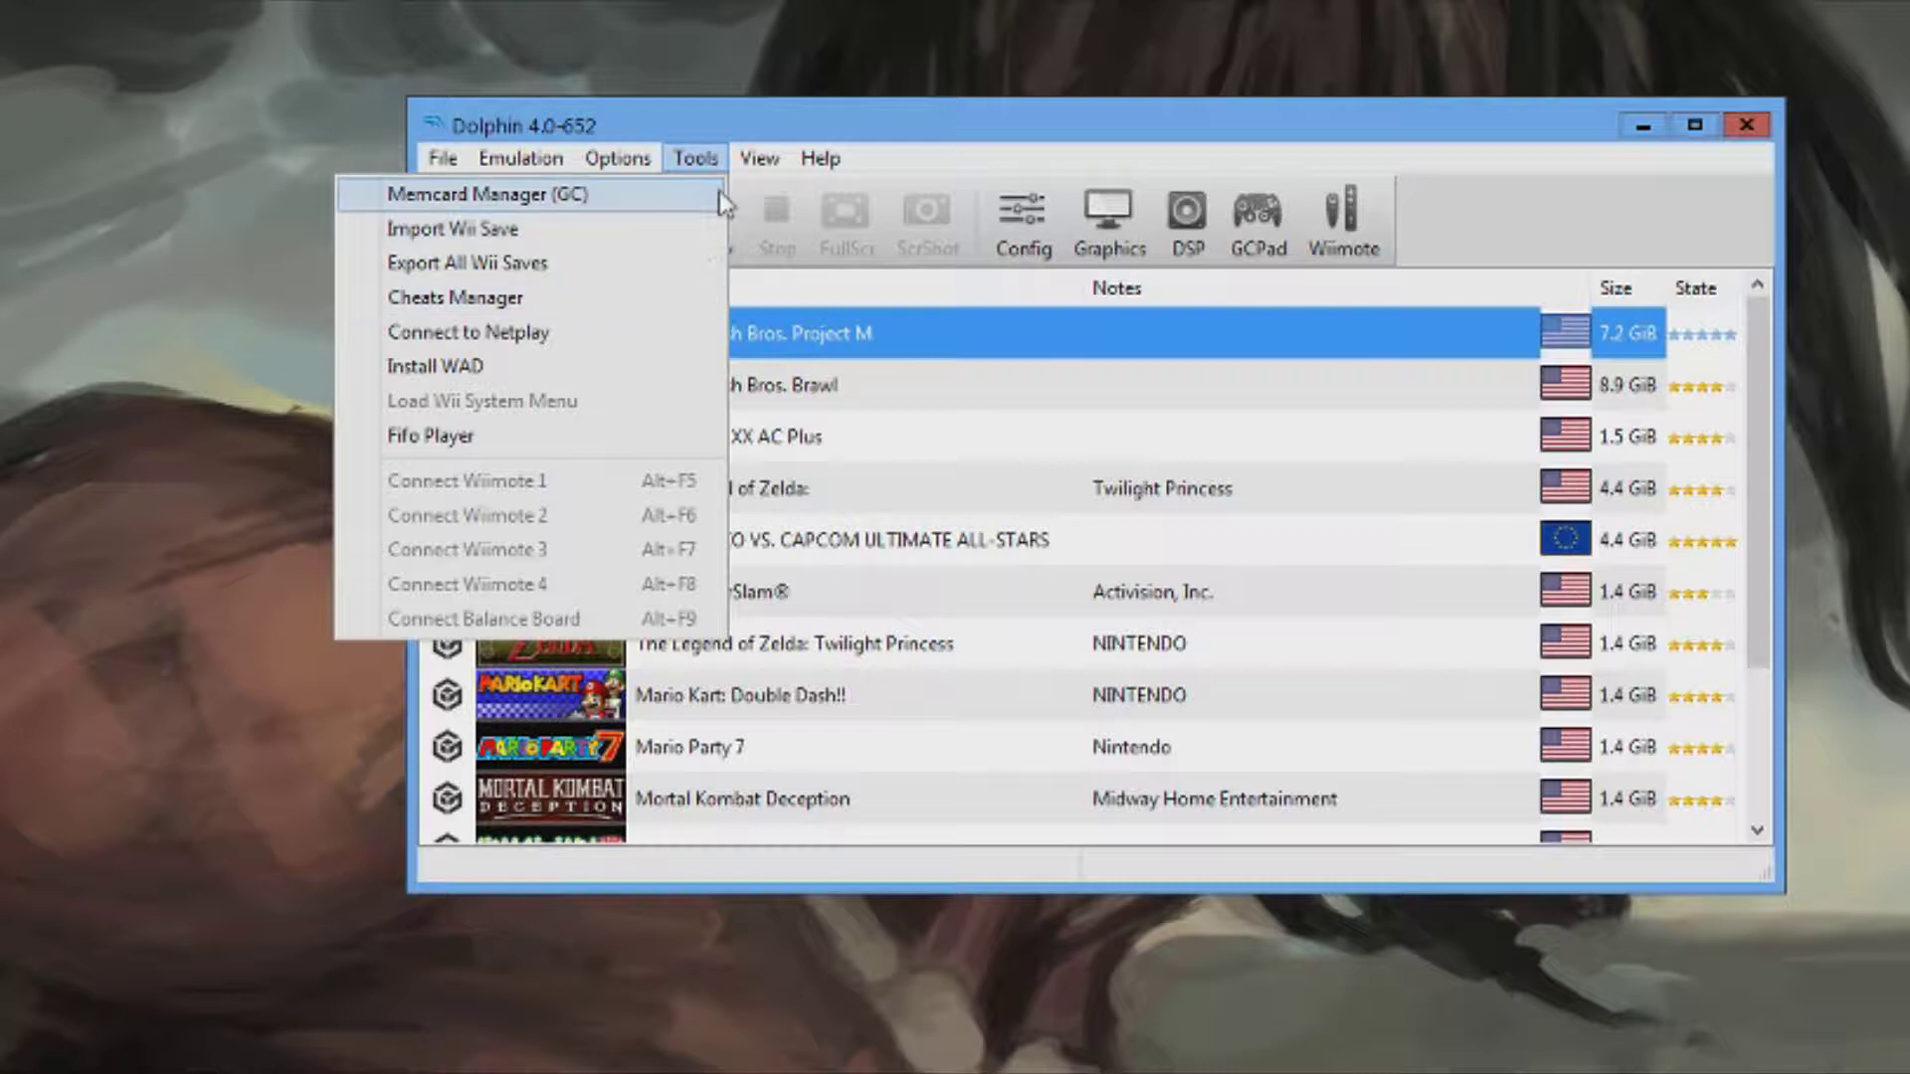
left_click(647, 336)
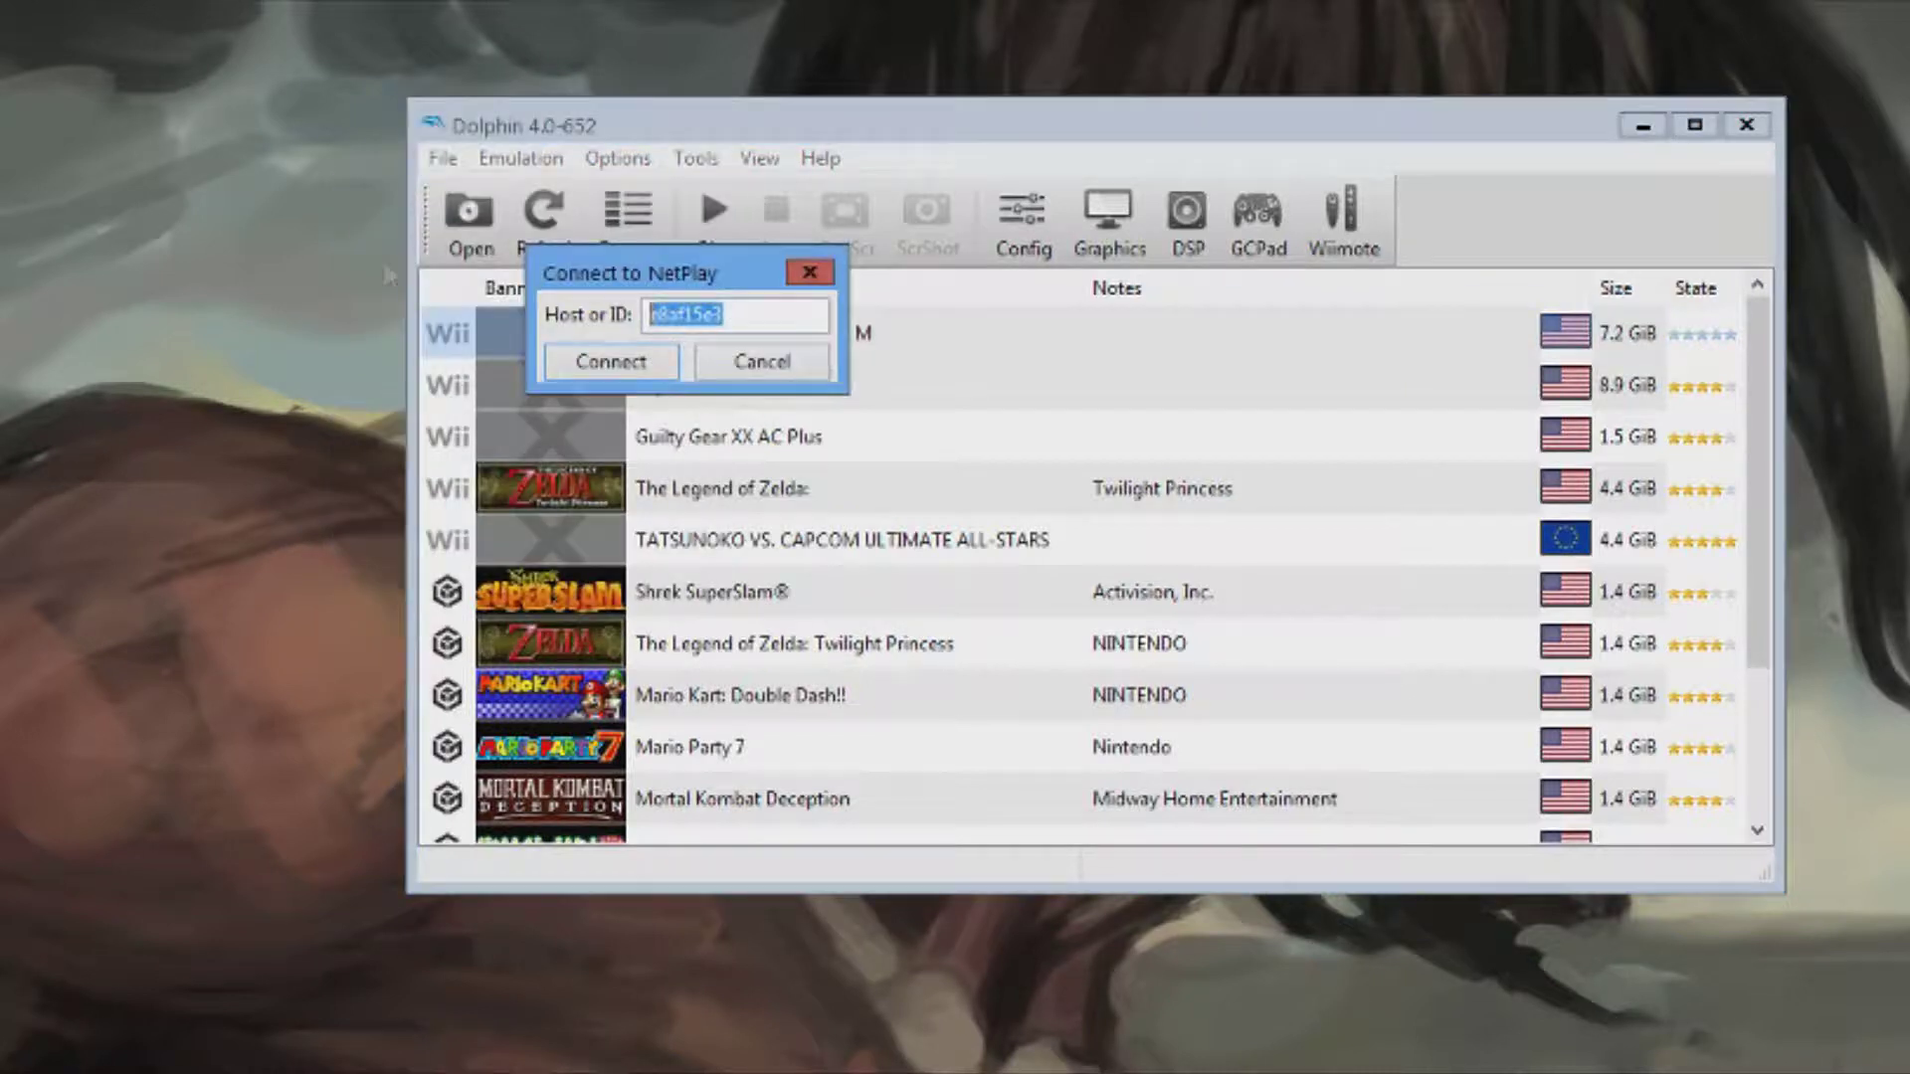
key("ctrl+v")
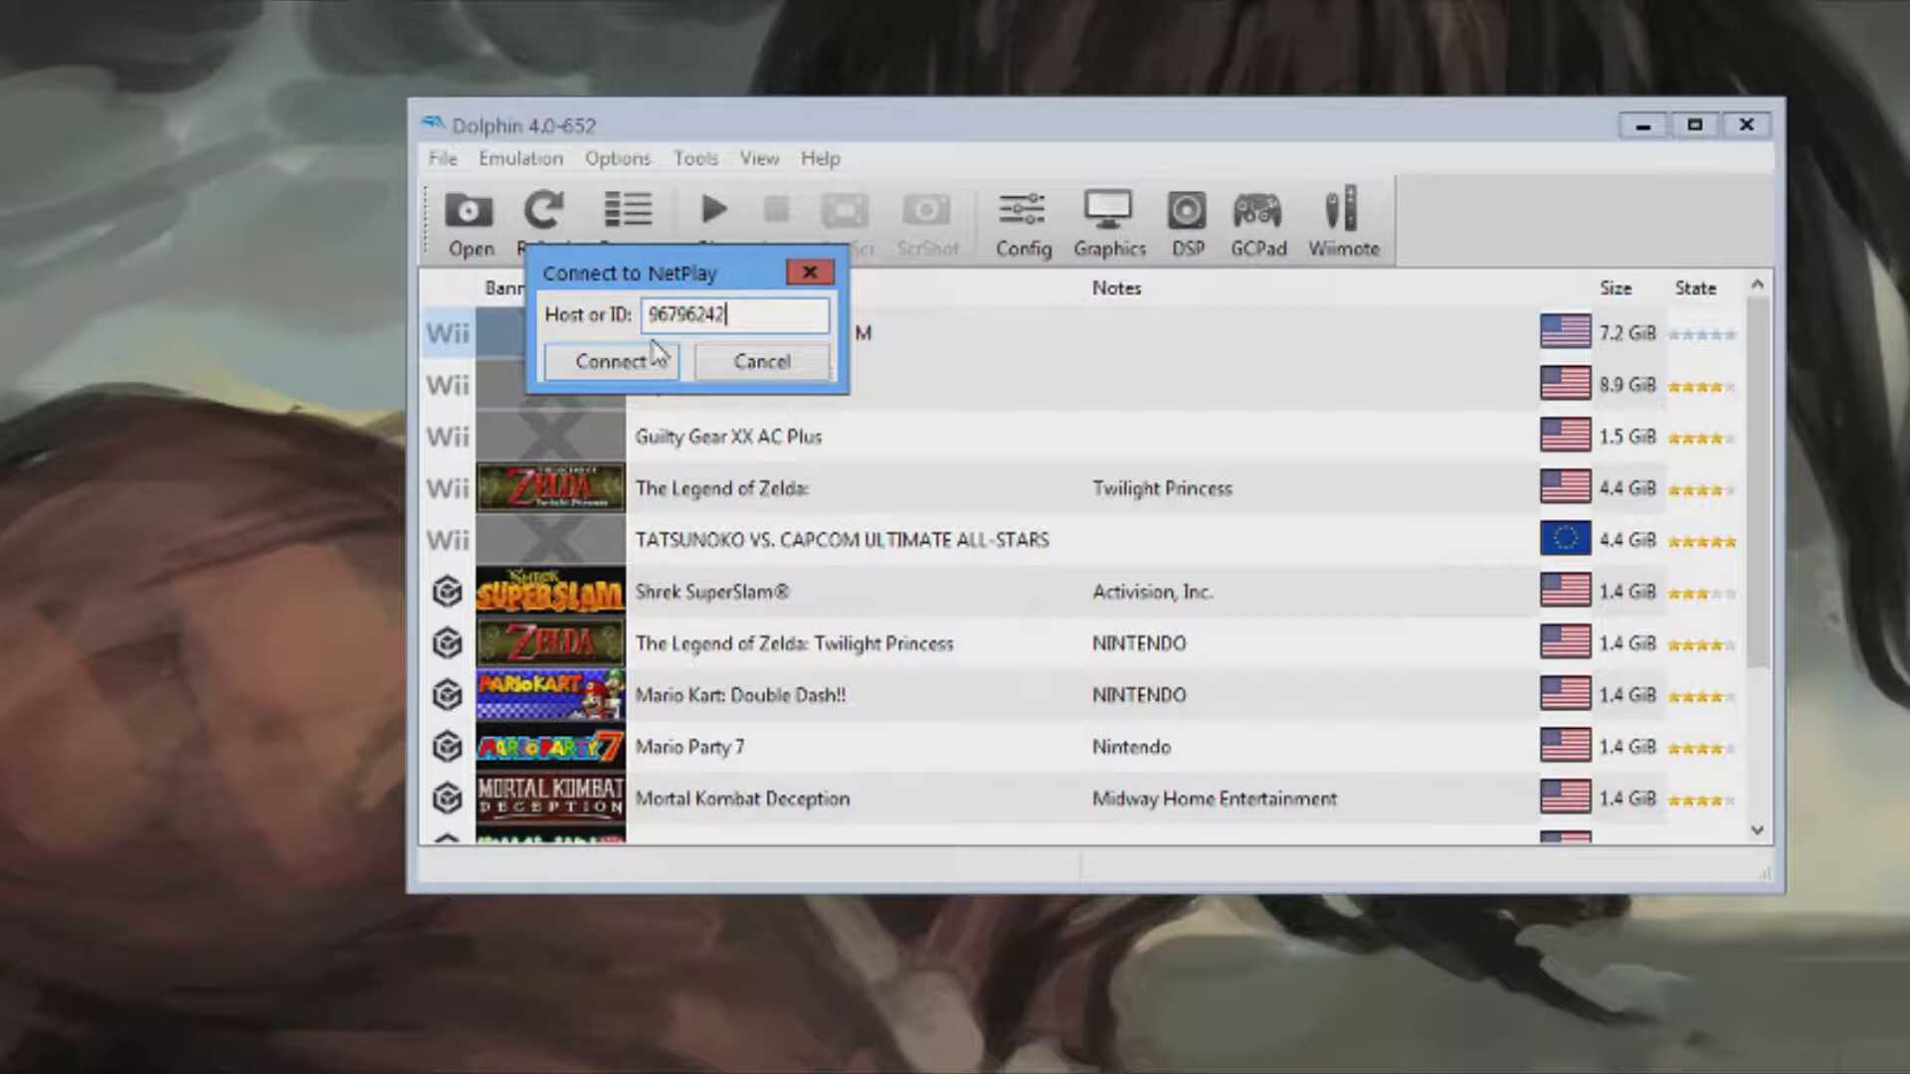
left_click(740, 369)
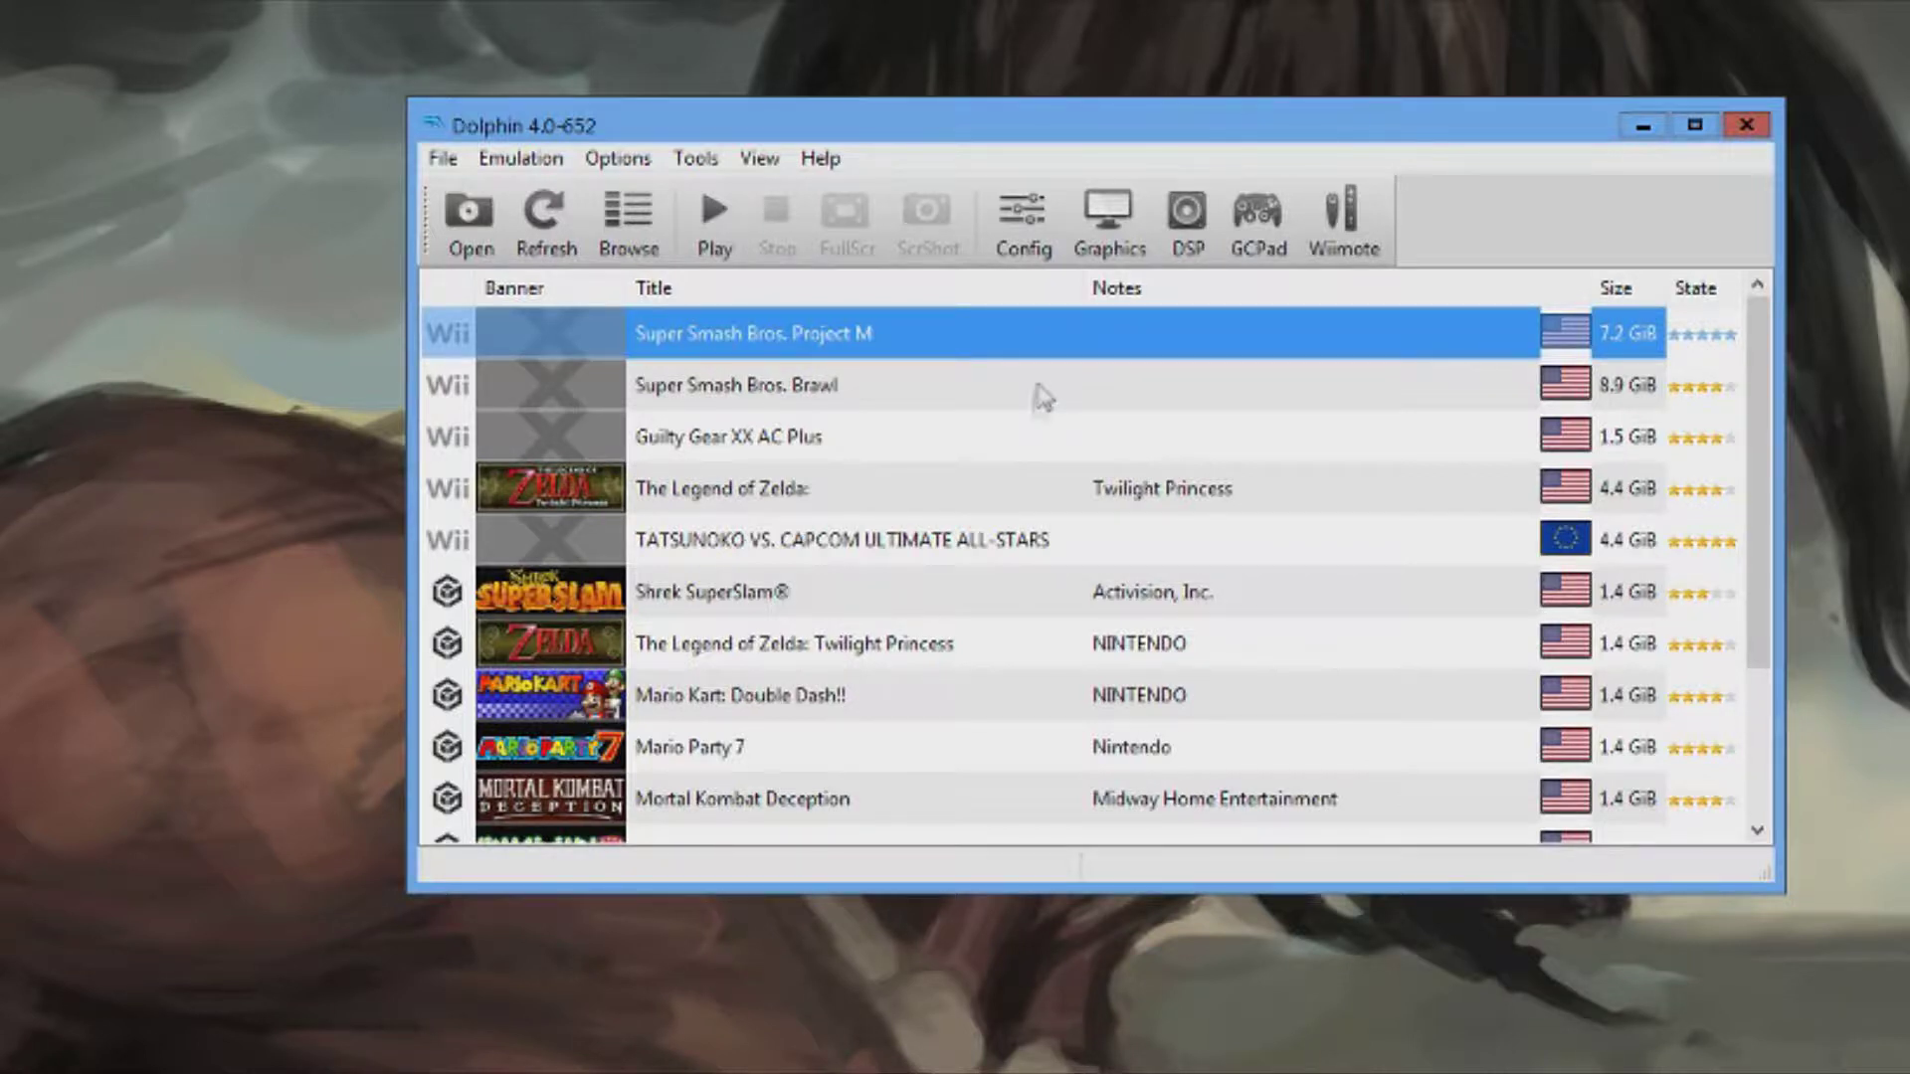
scroll(952, 670, "down", 2)
scroll(976, 653, "up", 2)
left_click(776, 488)
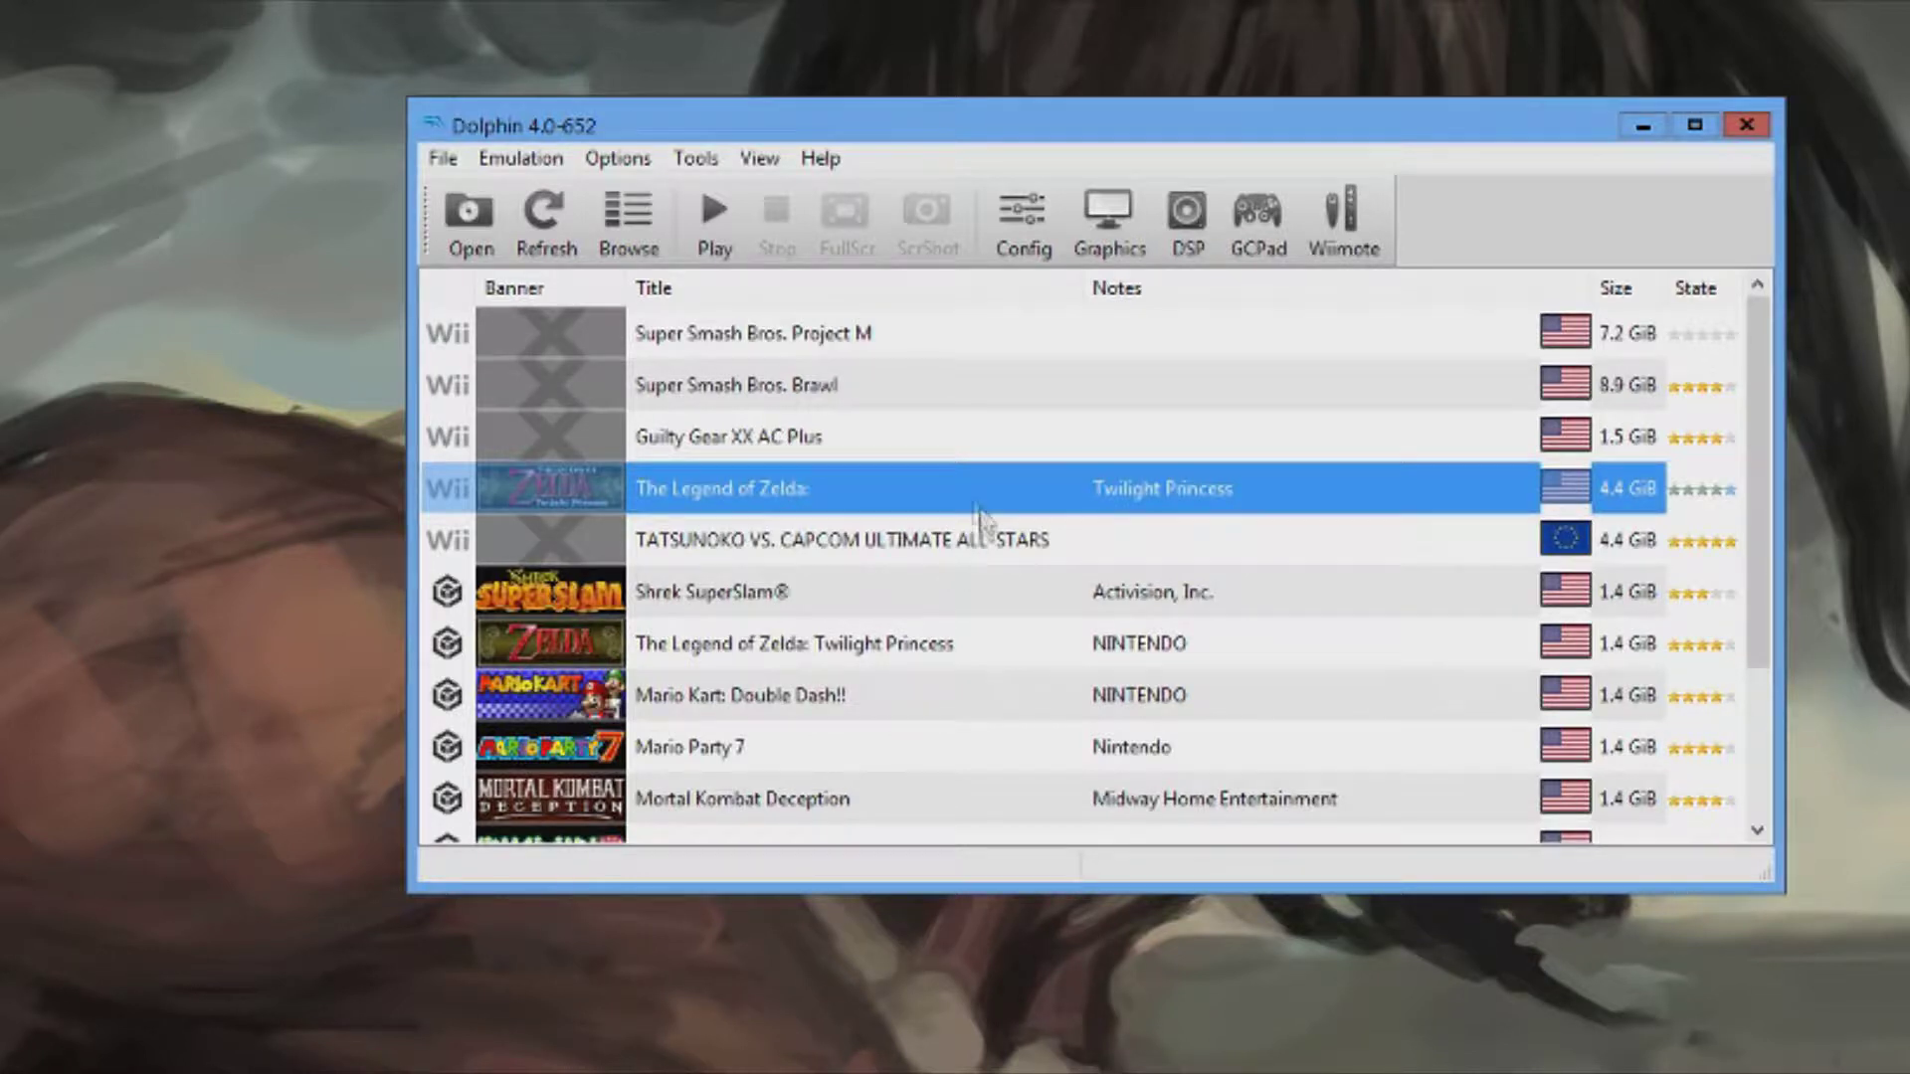
left_click(982, 348)
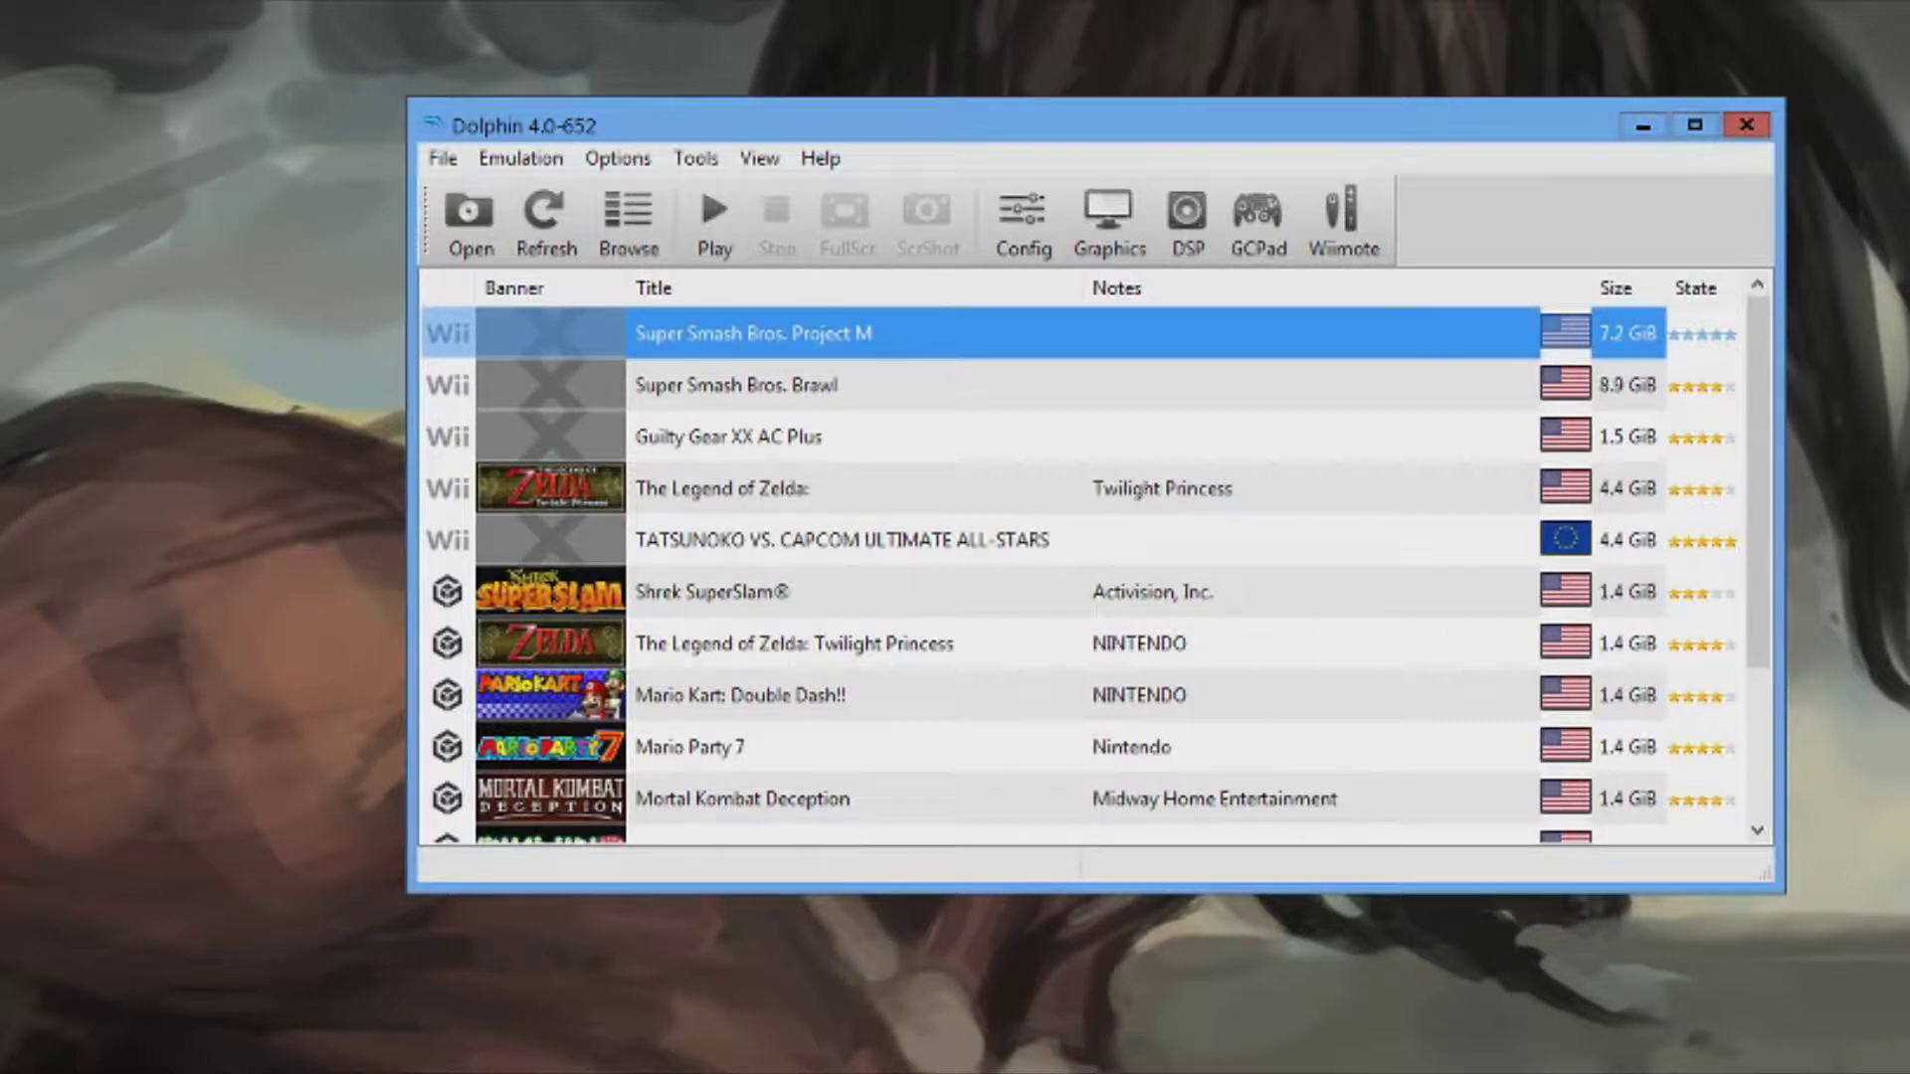
Select Super Smash Bros. Brawl in the game list as the game to host.
left_click(901, 391)
scroll(885, 588, "down", 2)
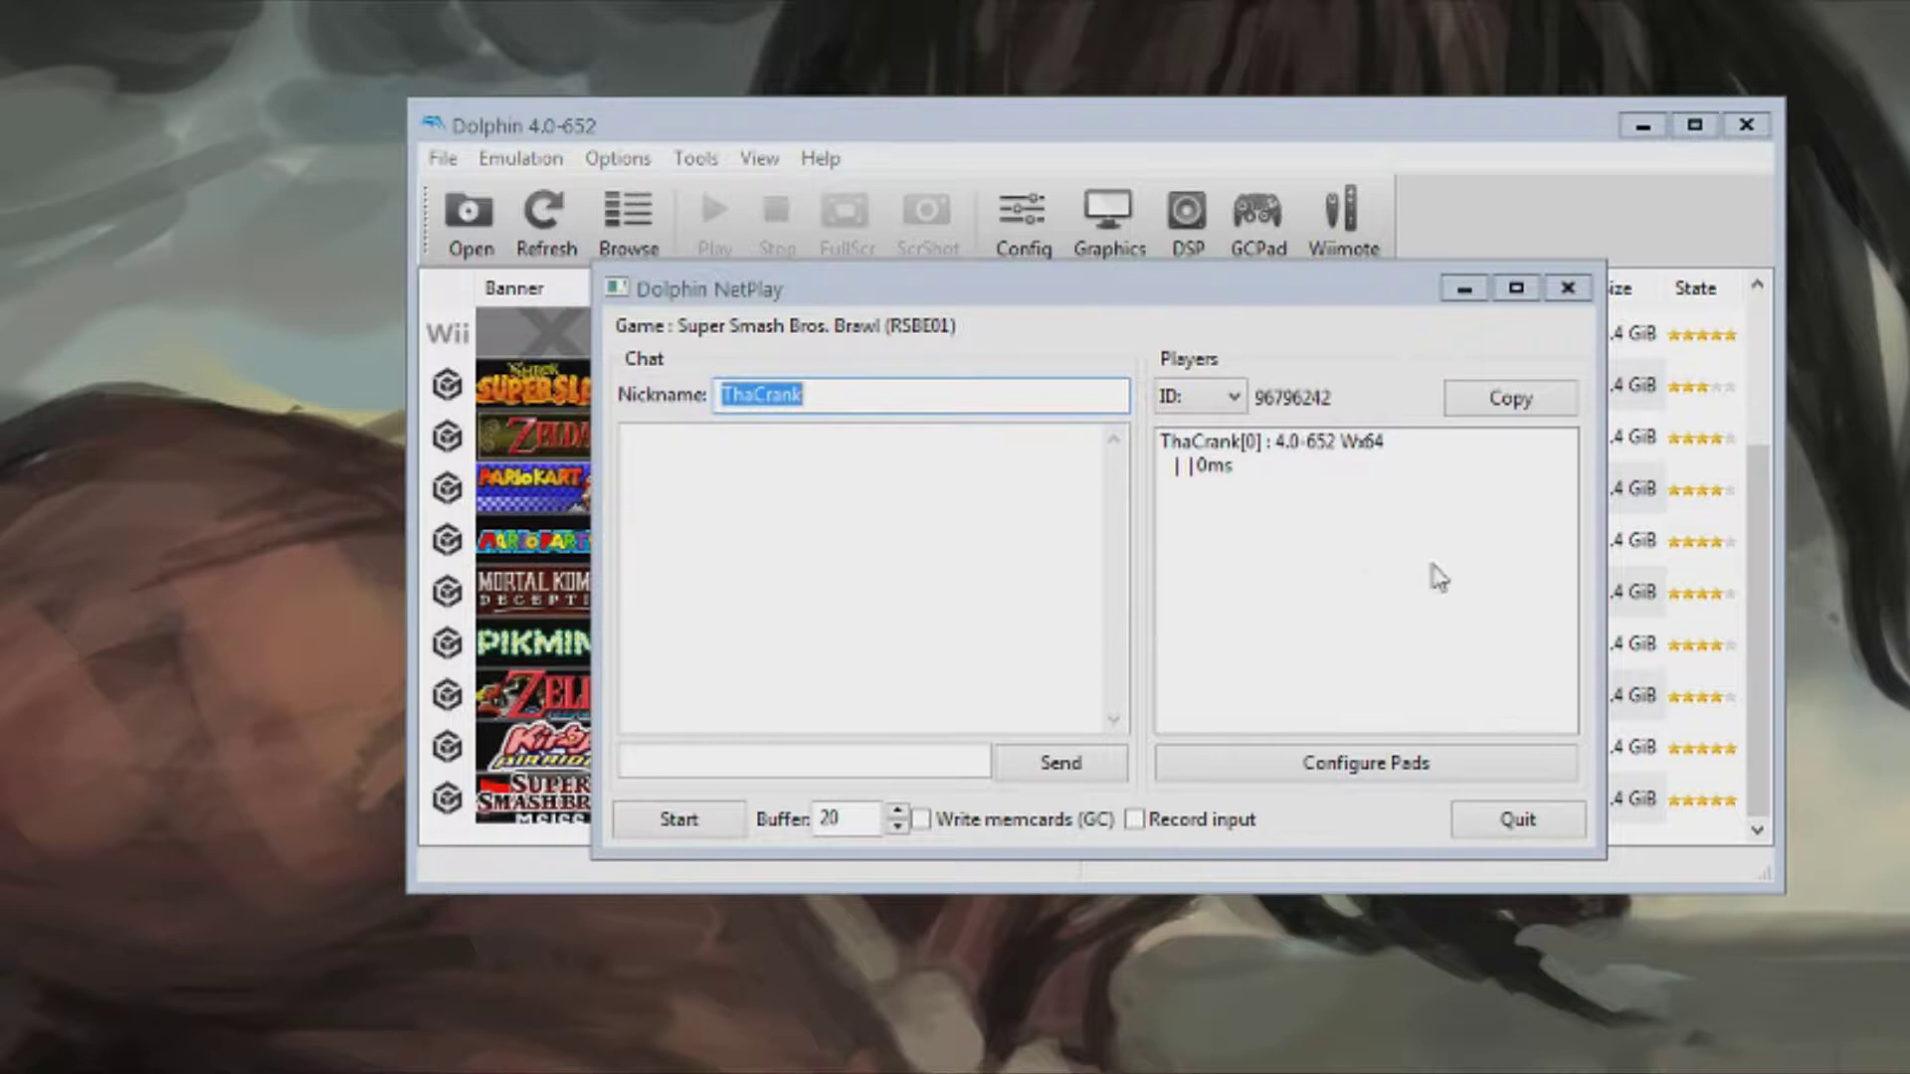
Open Configure Pads and inspect controller slots 0–2, leaving slot 2 empty.
left_click(1332, 781)
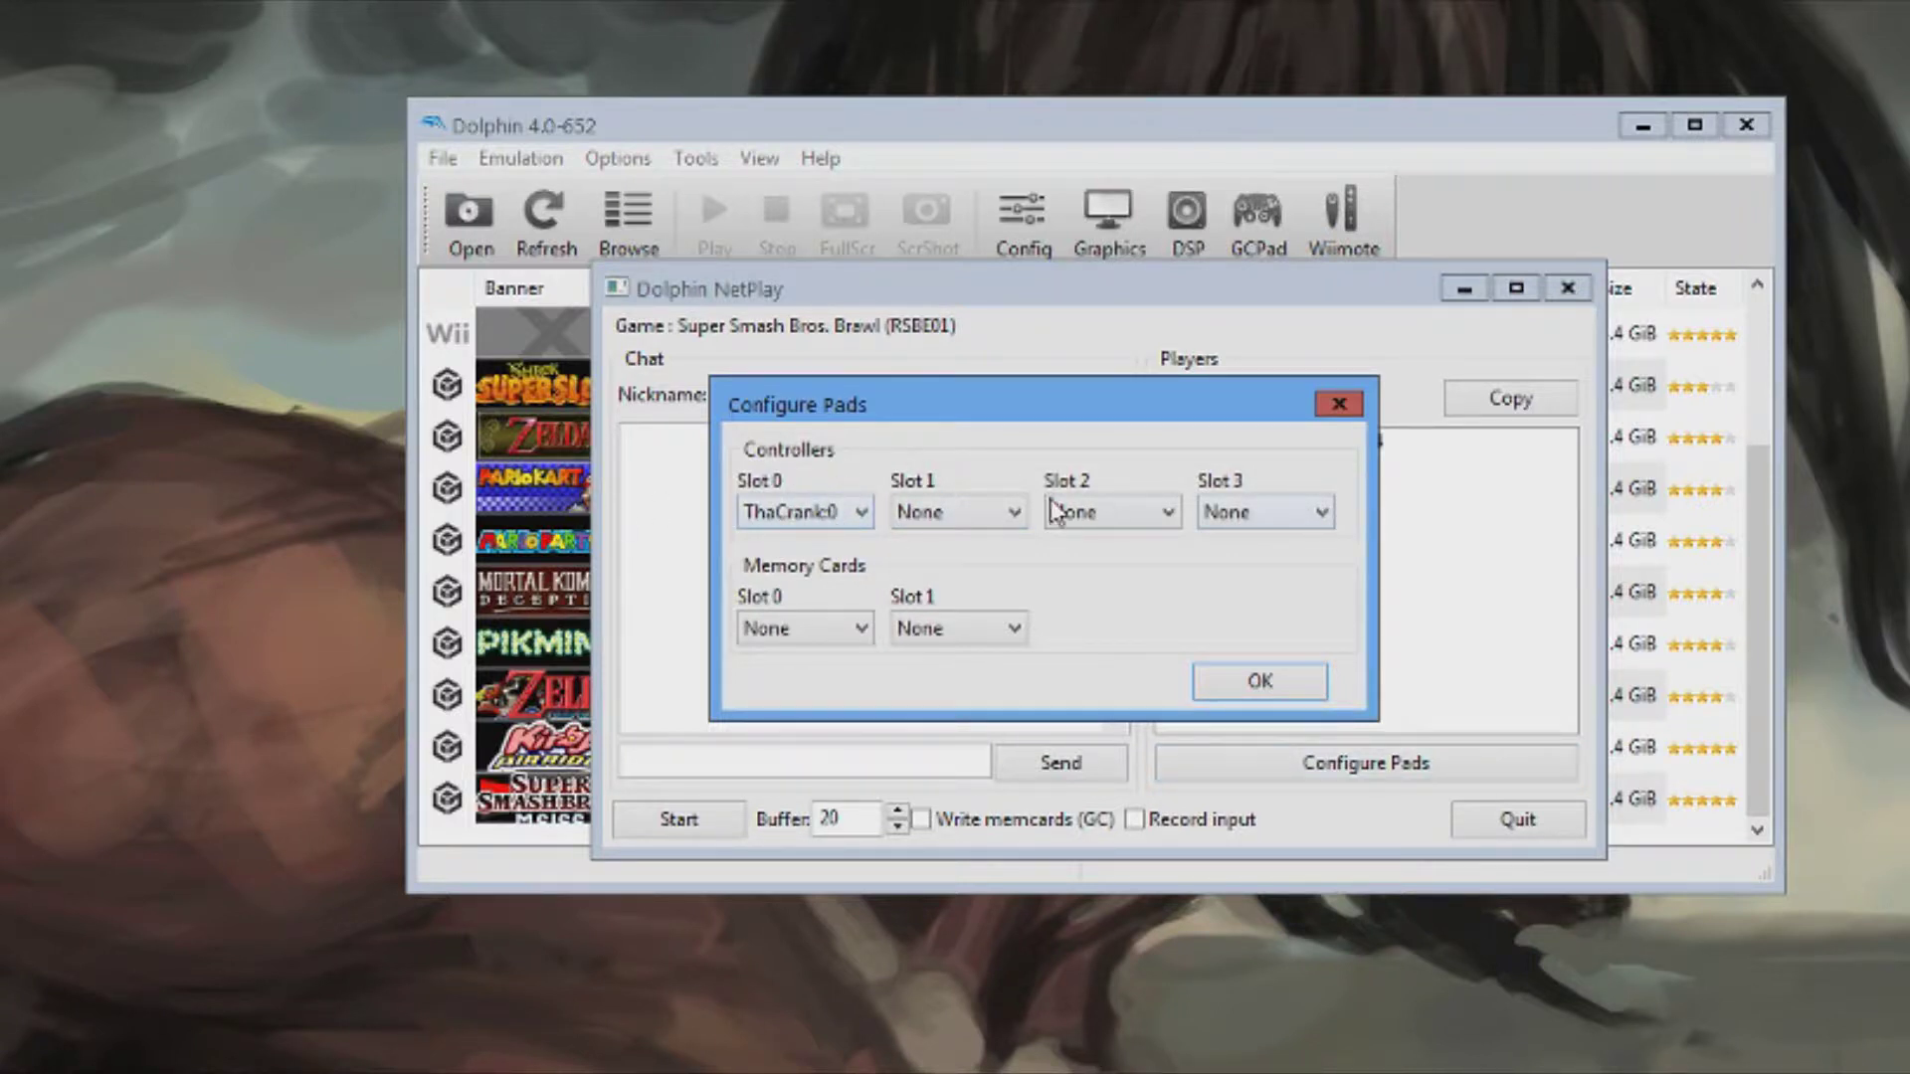
left_click(957, 513)
left_click(1094, 511)
left_click(1105, 512)
left_click(1266, 515)
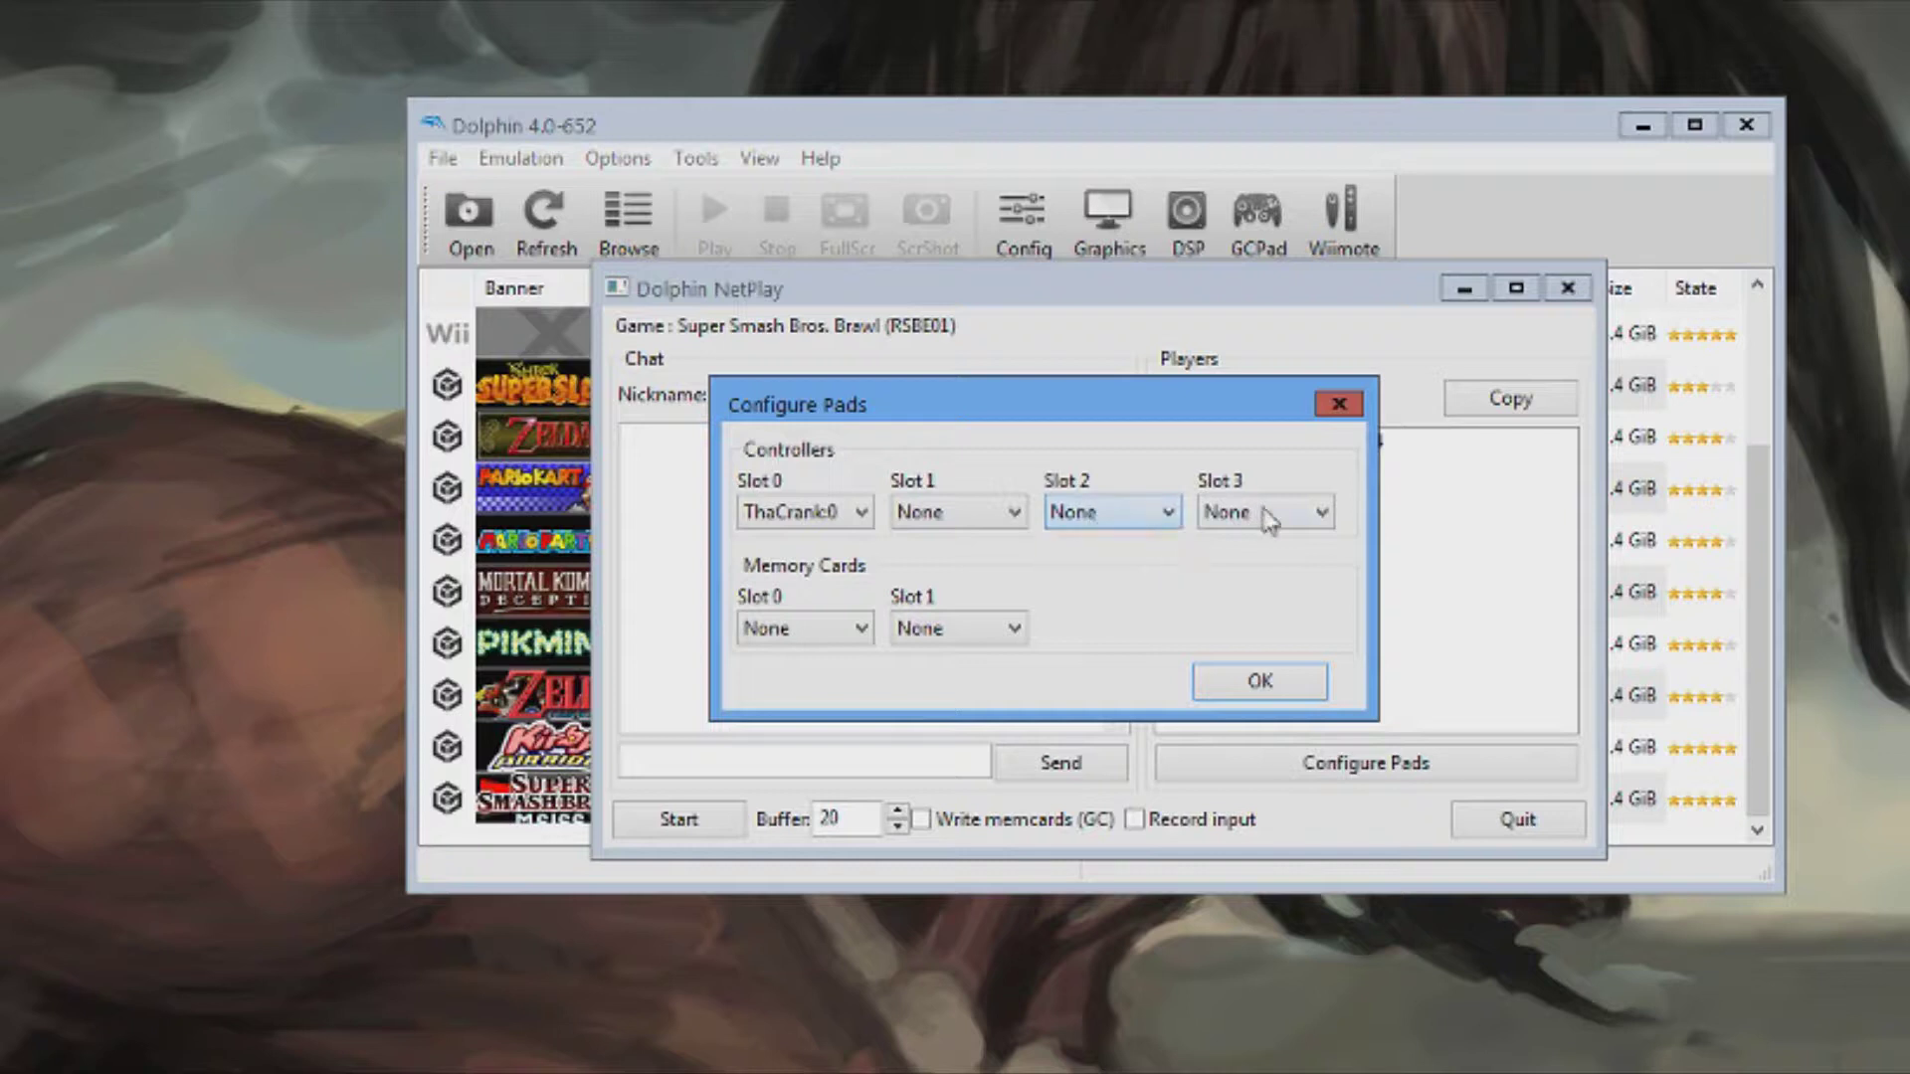
left_click(808, 517)
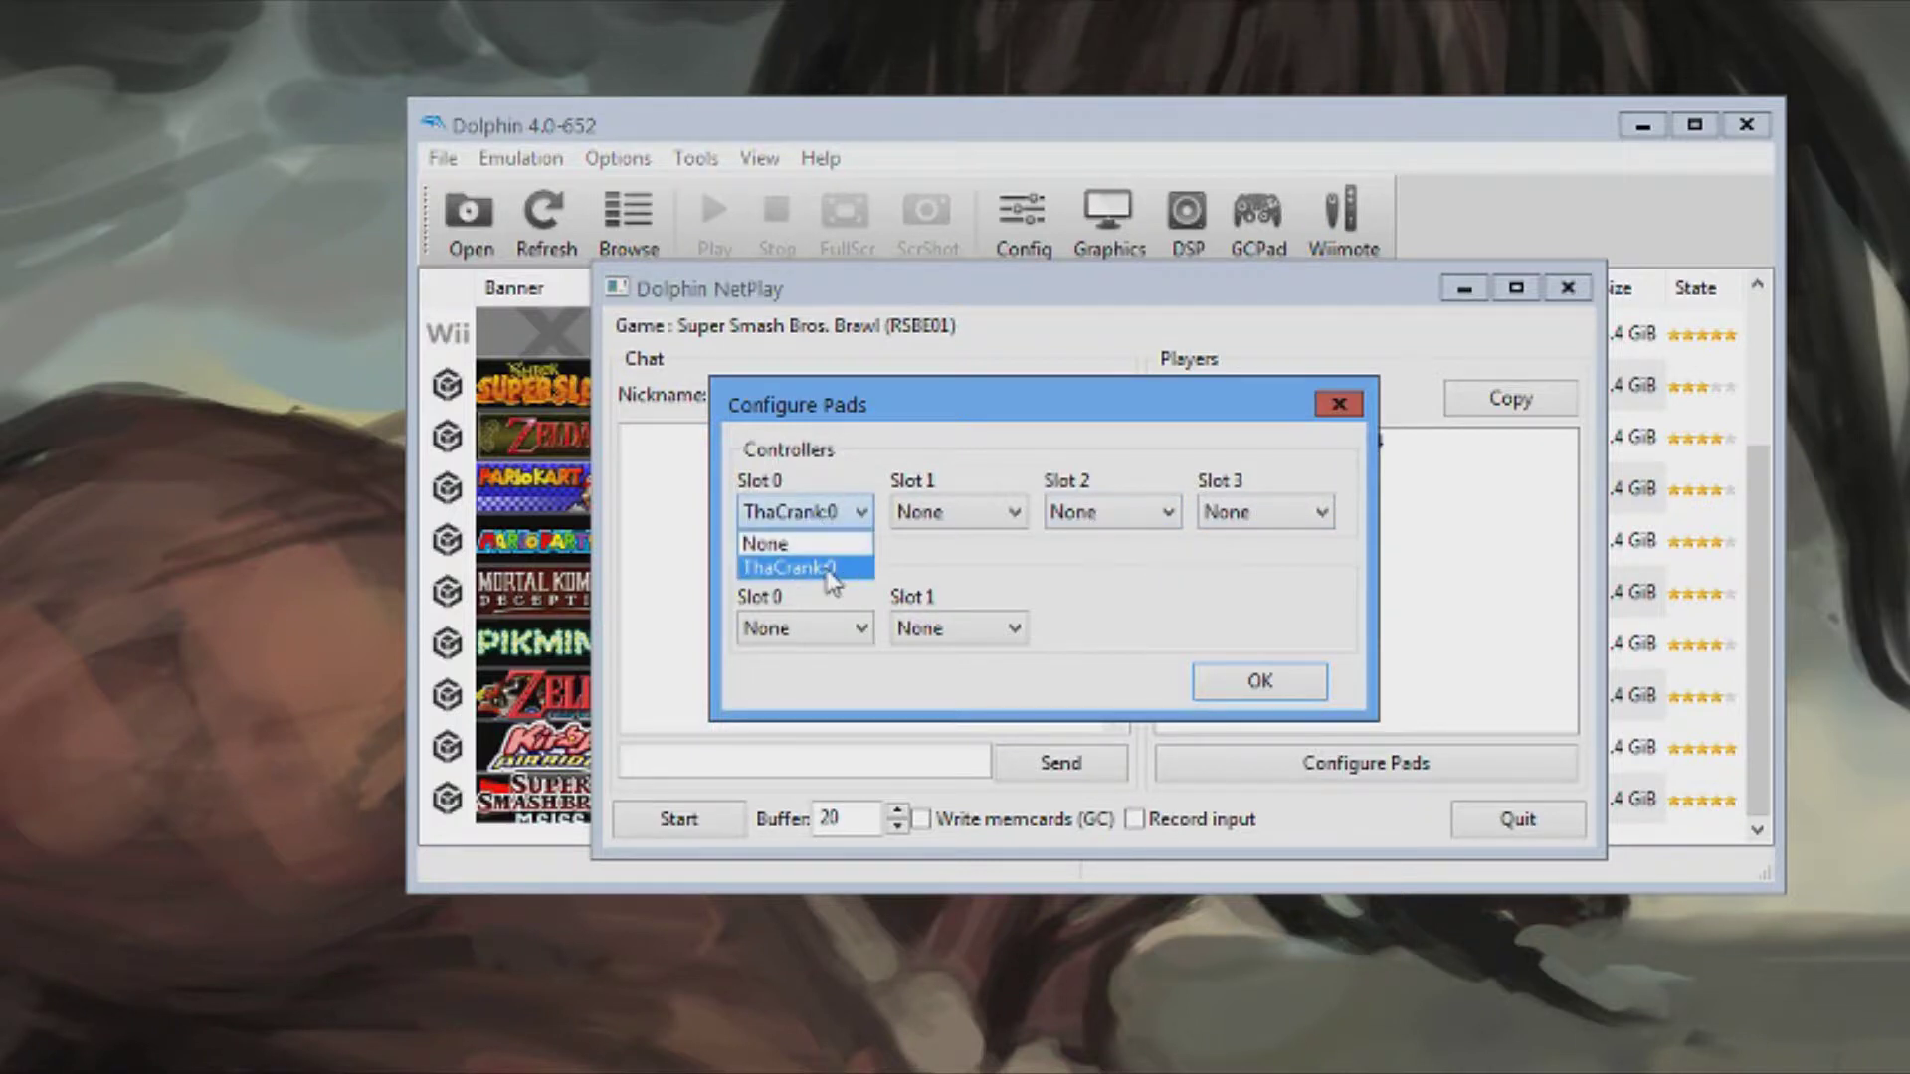
left_click(827, 573)
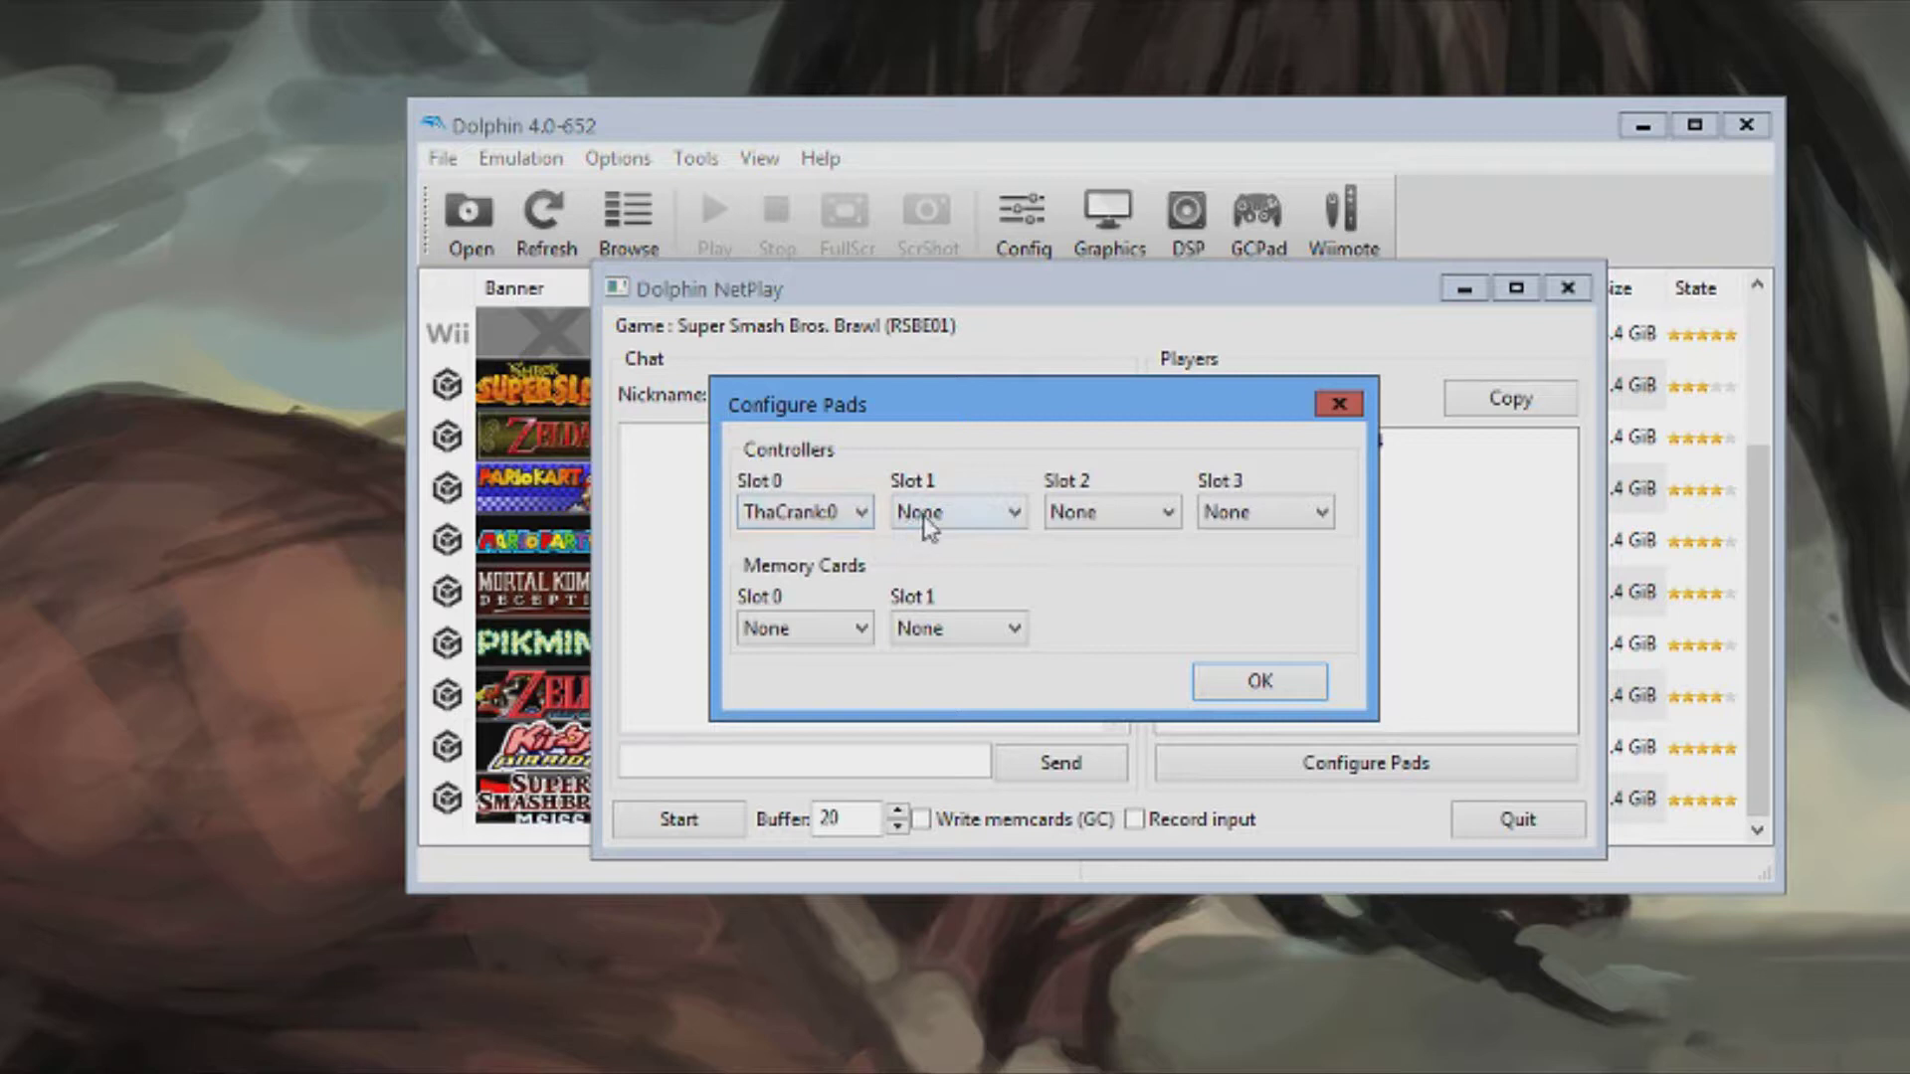
Assign controller slot 1 and memory card slot 0 to the host player.
left_click(922, 515)
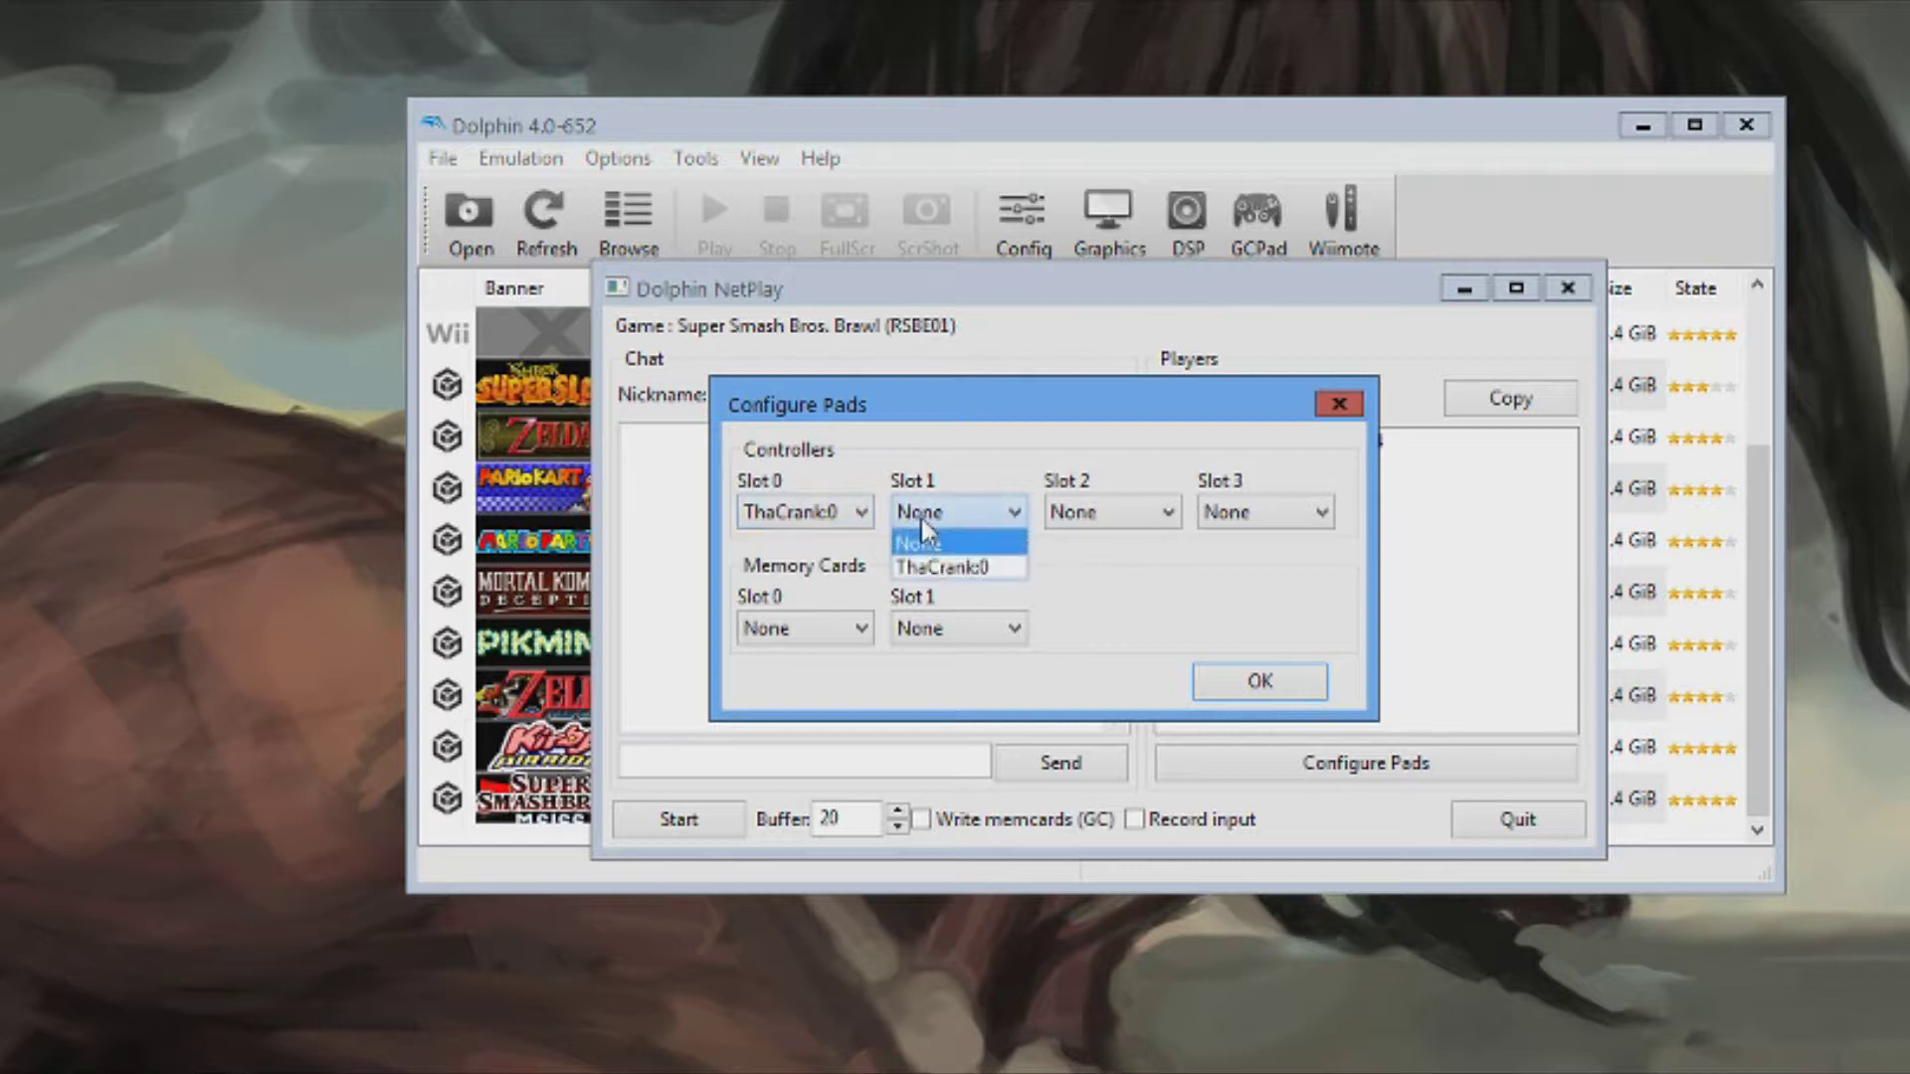
left_click(987, 569)
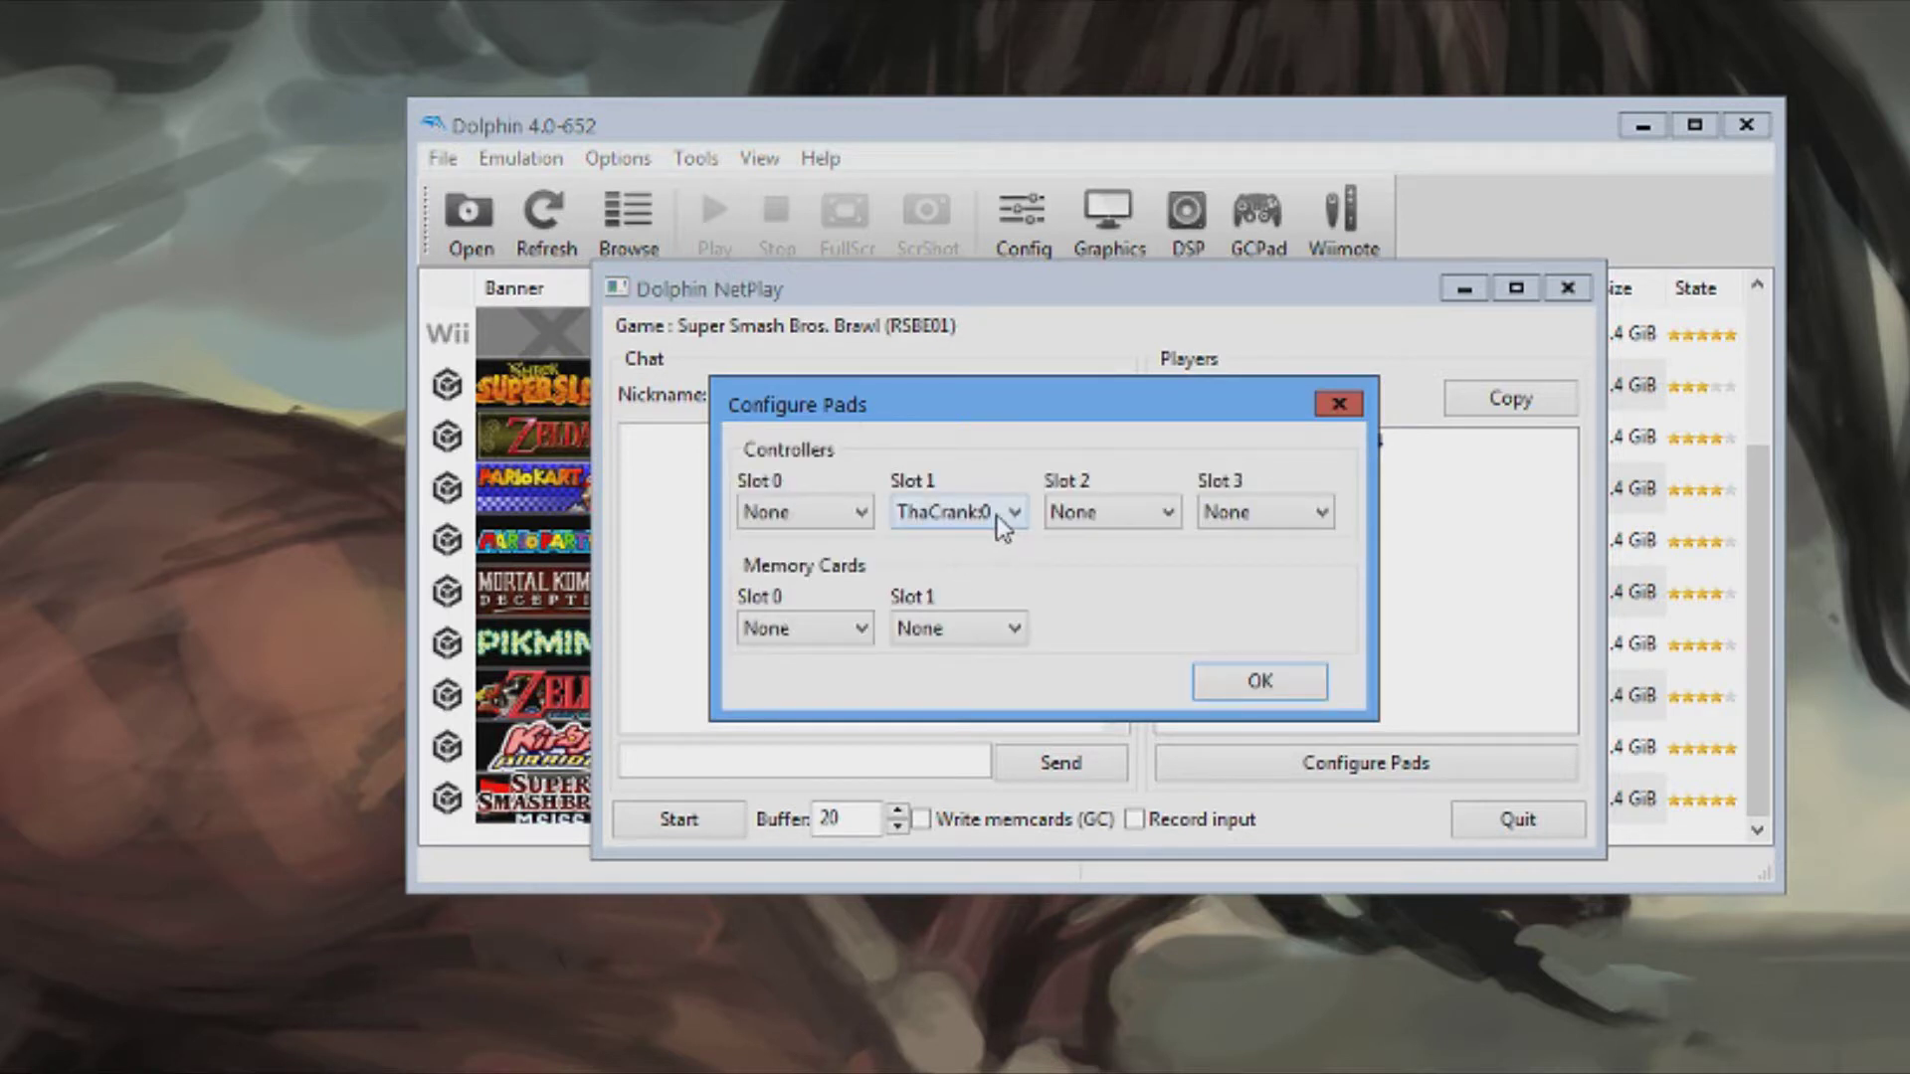
left_click(819, 630)
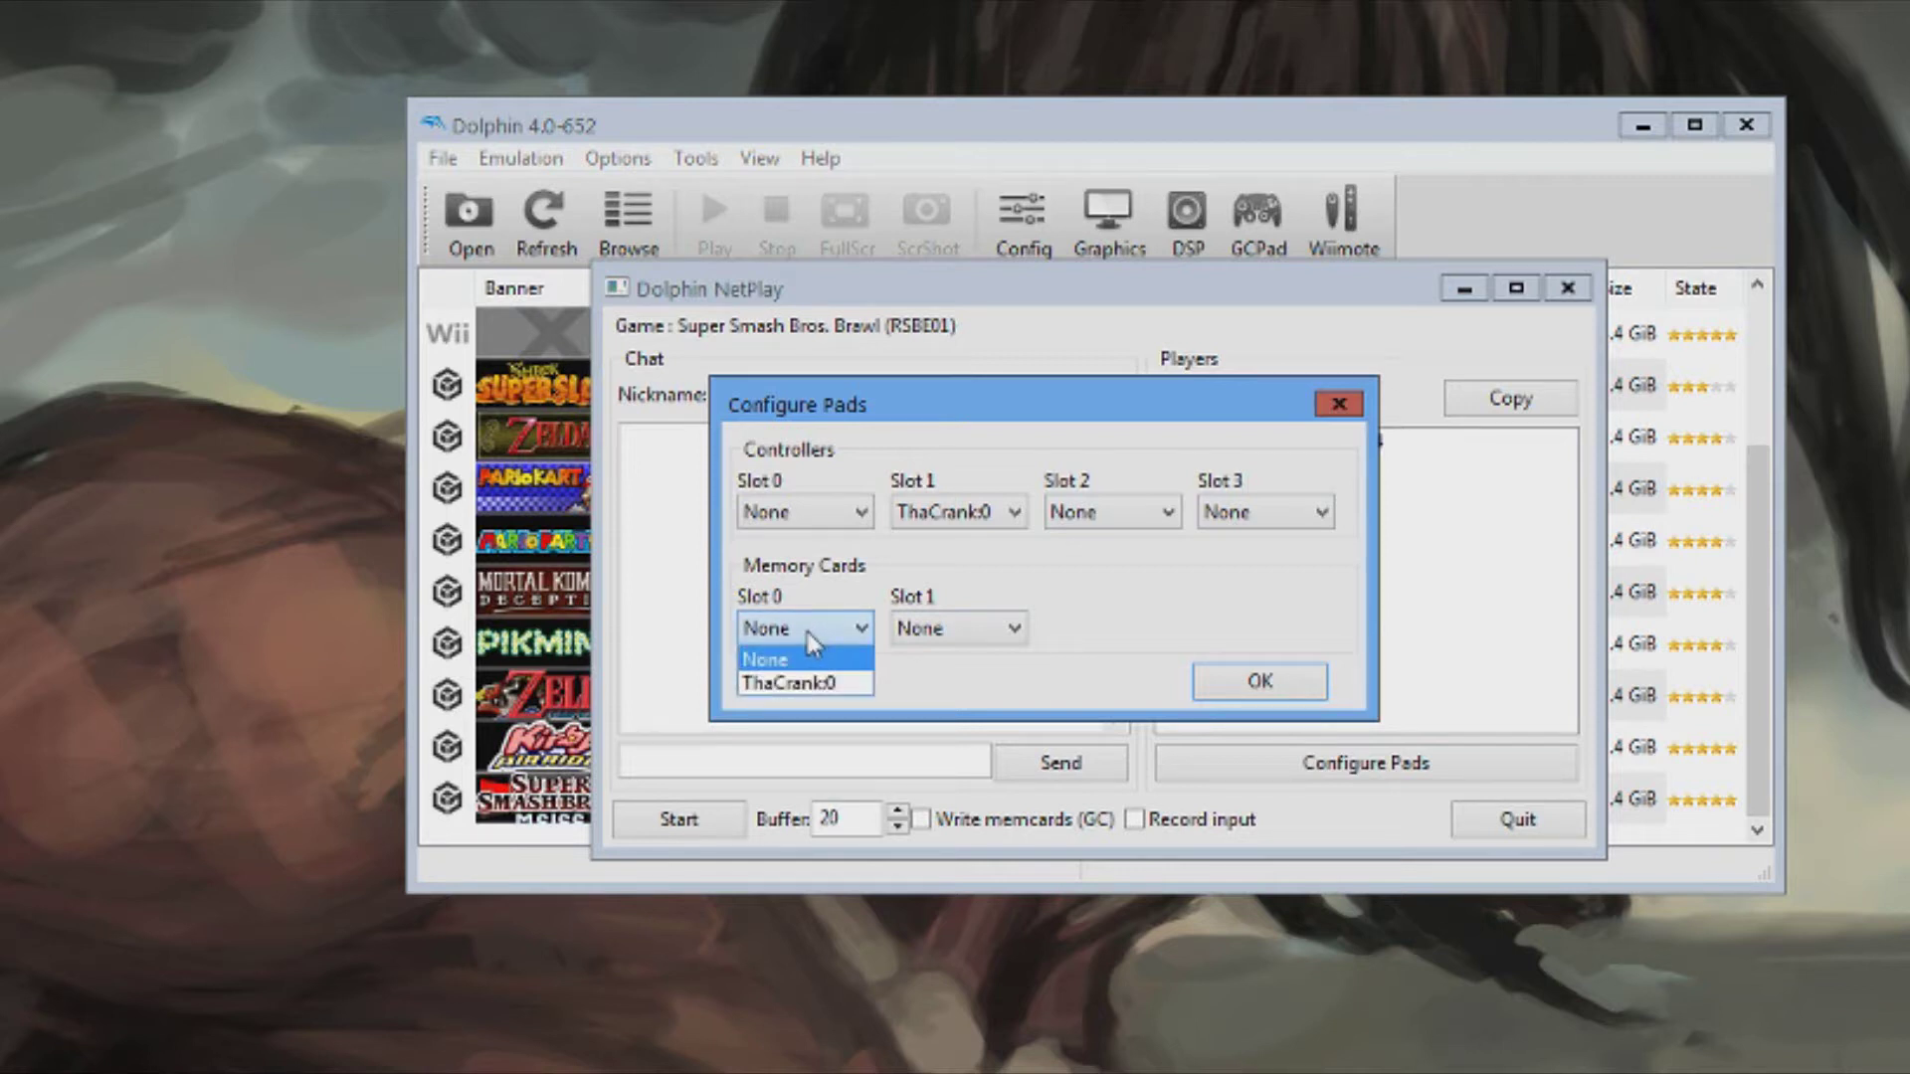
left_click(804, 685)
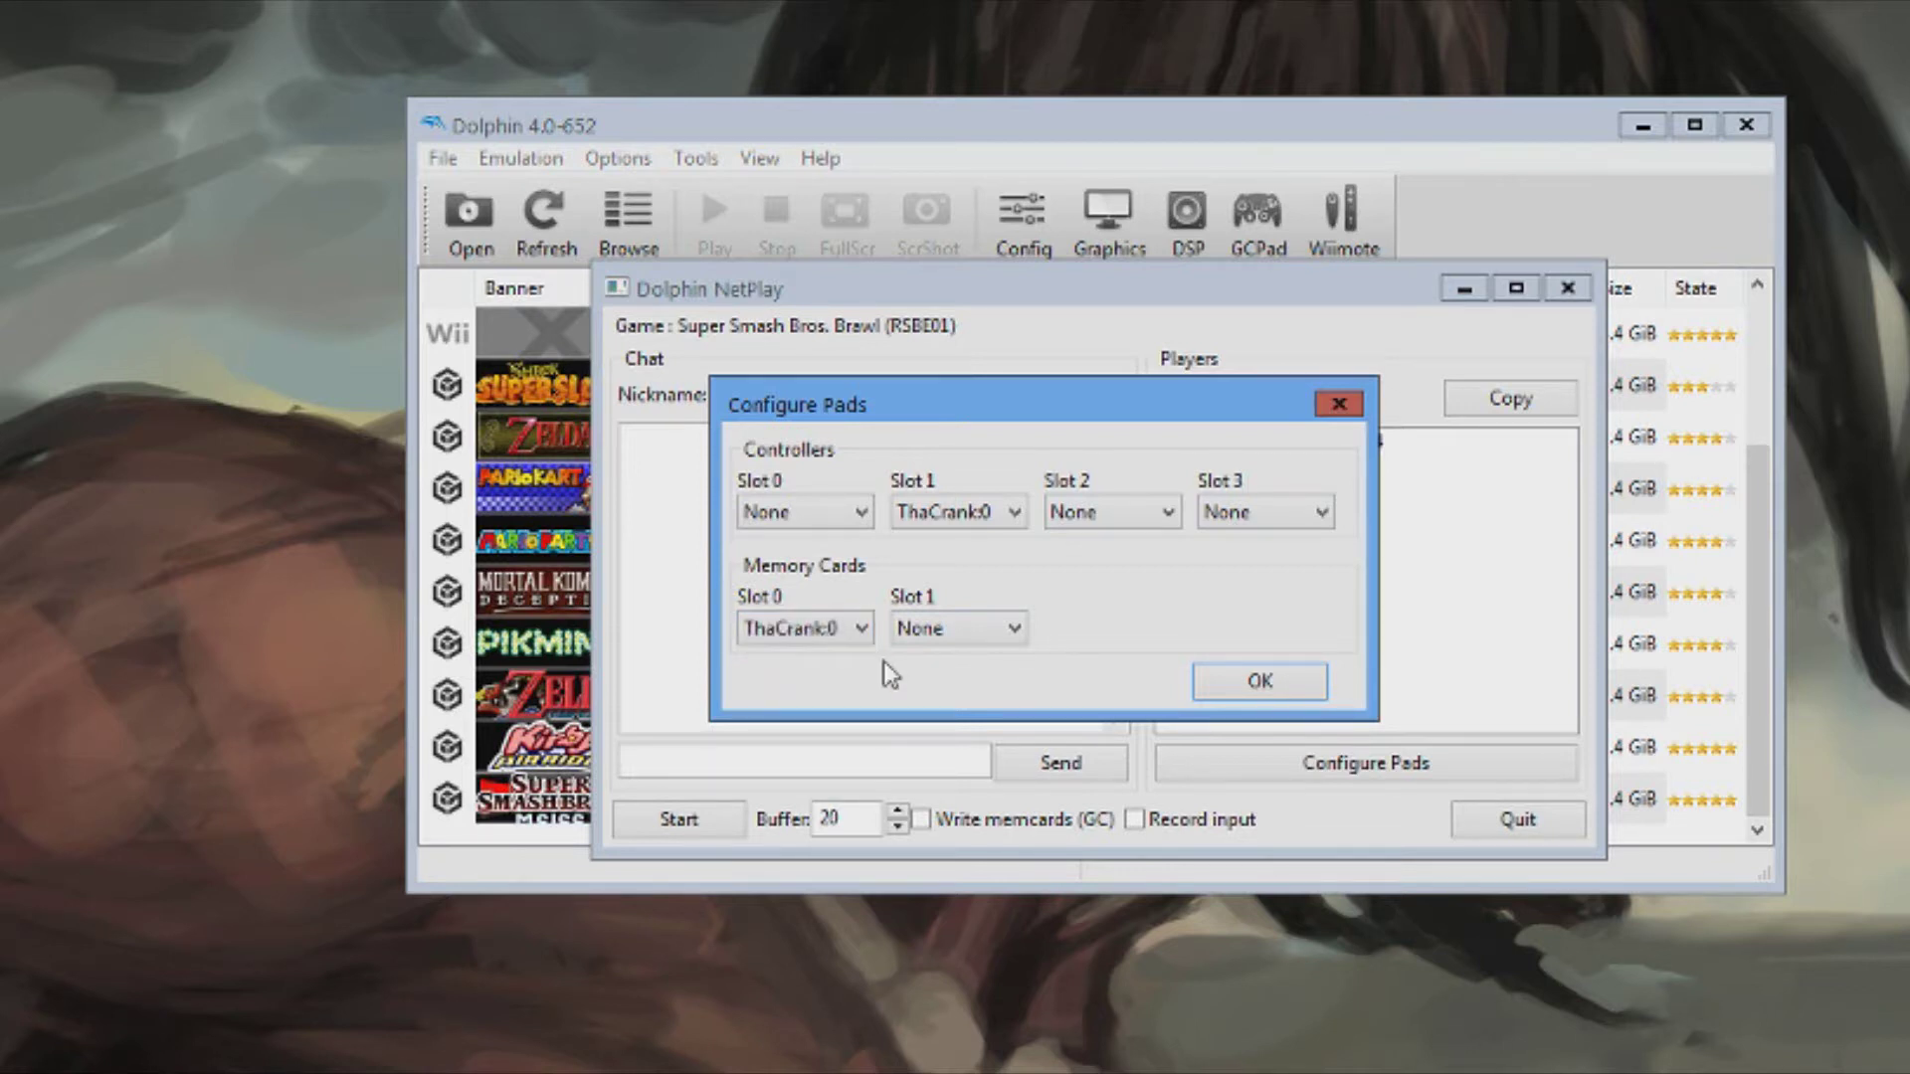